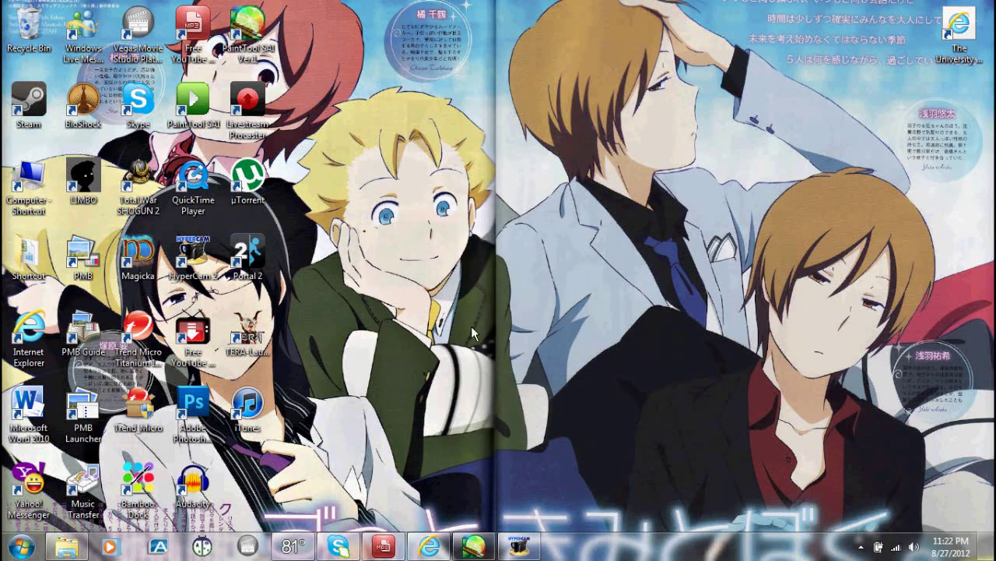
# Switch to Internet Explorer to view the YouTube channel page, highlight part of its title, and return to the desktop.
pyautogui.click(429, 546)
pyautogui.moveTo(201, 123); pyautogui.dragTo(262, 126)
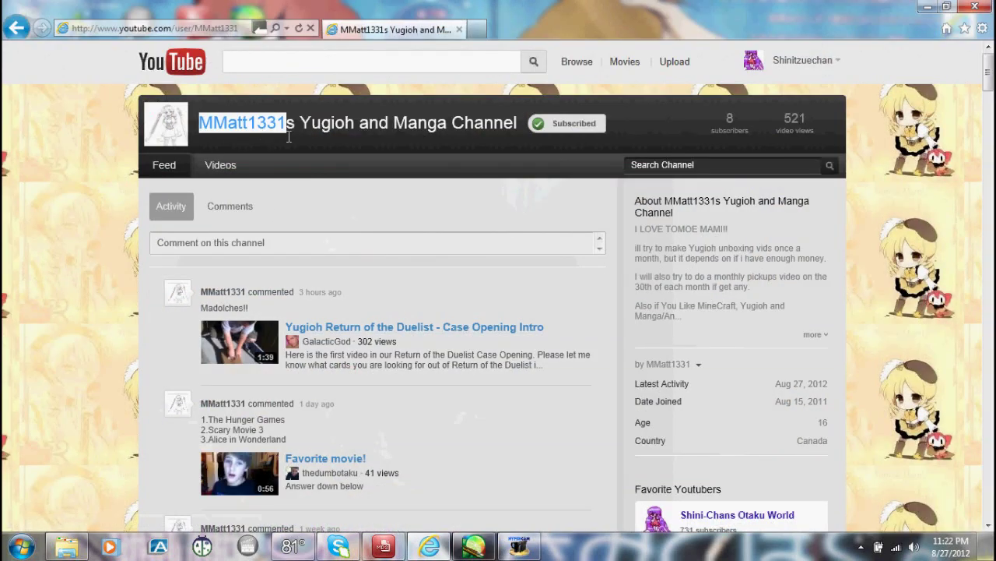
pyautogui.click(260, 151)
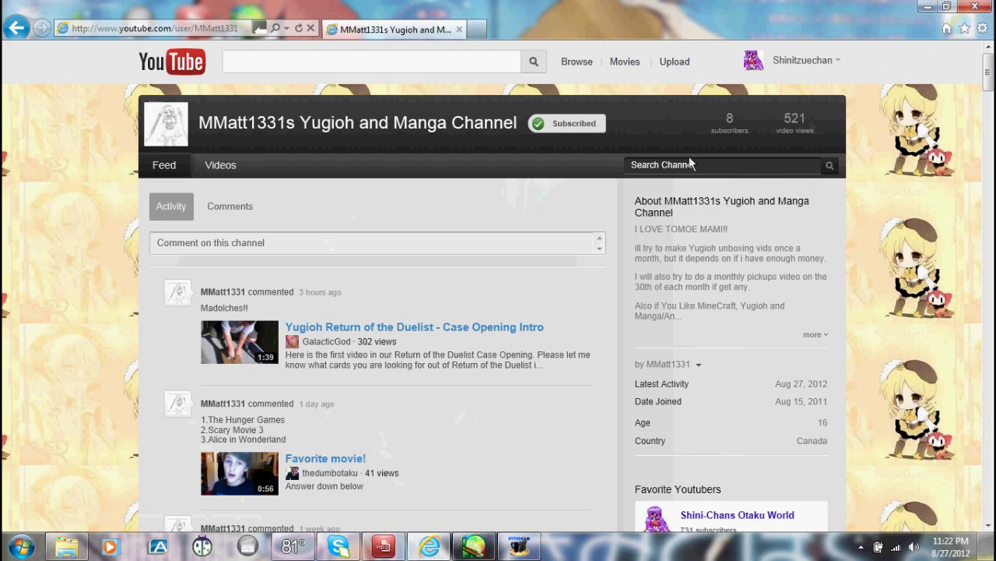
pyautogui.click(927, 10)
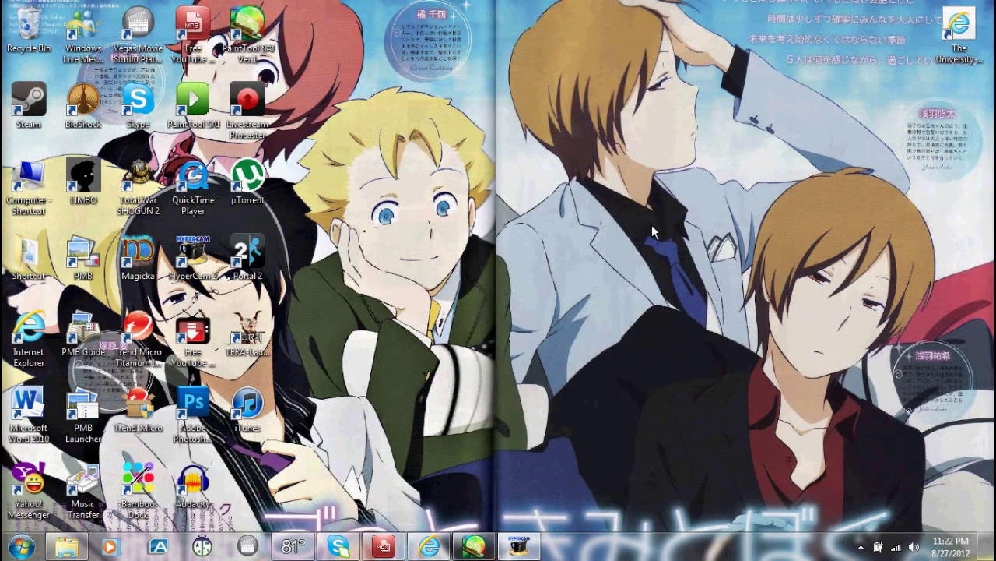
# Switch to PaintTool SAI and create a new 8.5 x 11 inch canvas with the US Letter - 350ppi preset.
pyautogui.click(473, 547)
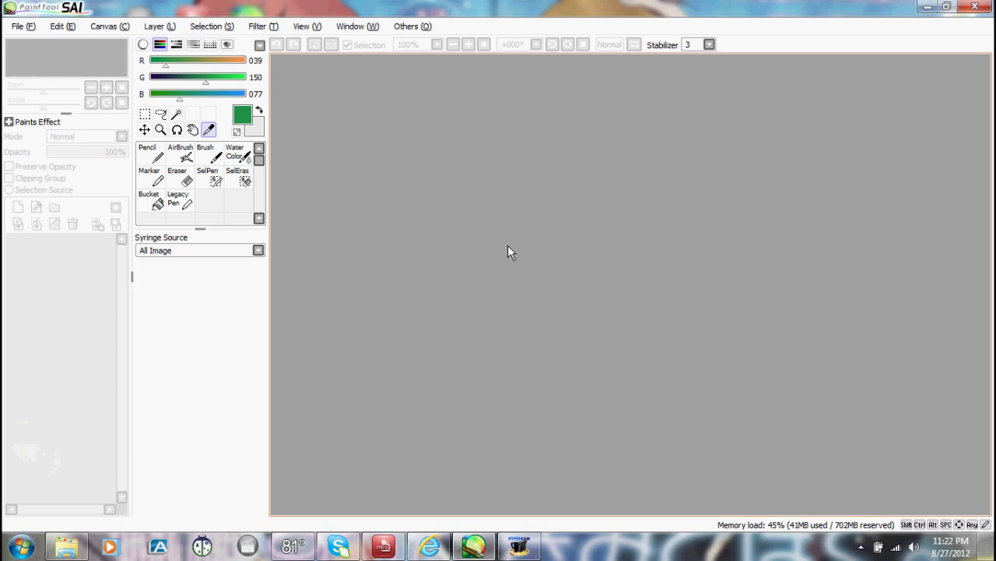
pyautogui.press('super+d')
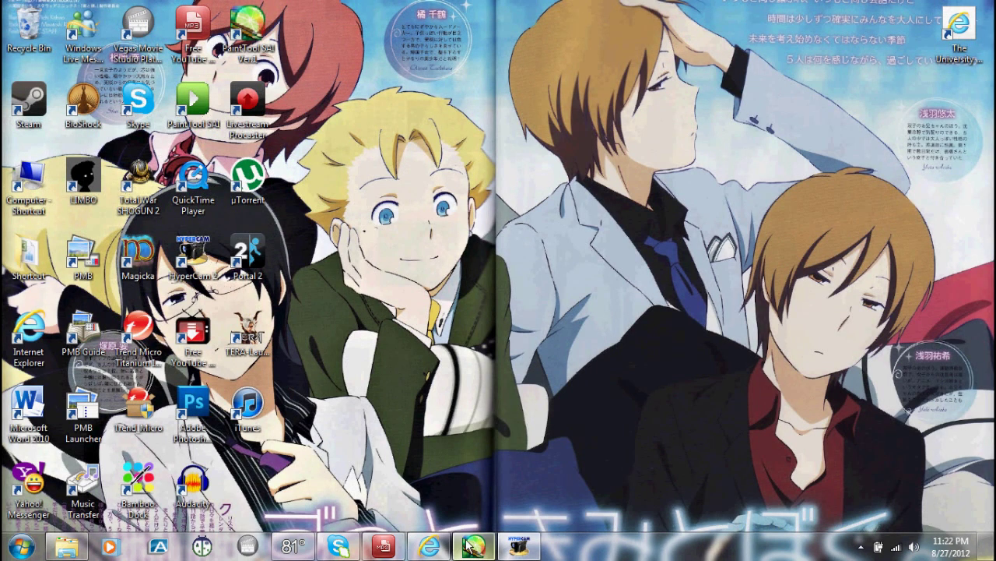
pyautogui.moveTo(478, 550)
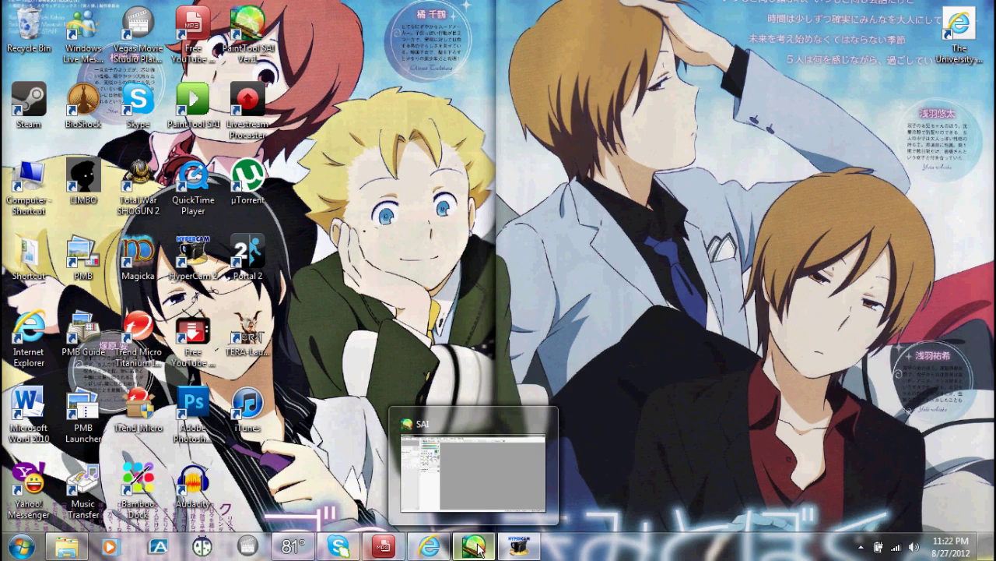
pyautogui.click(478, 550)
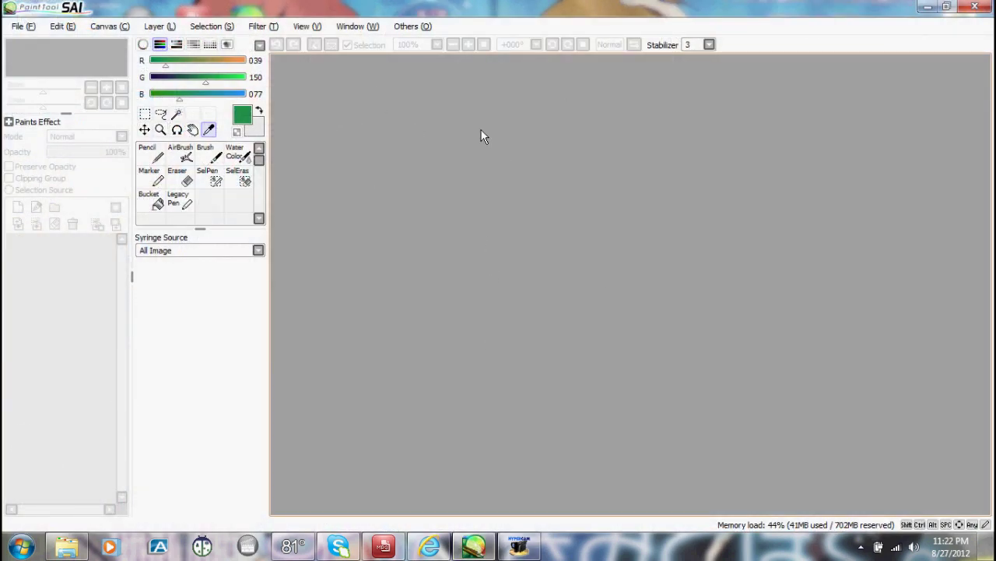
pyautogui.click(23, 28)
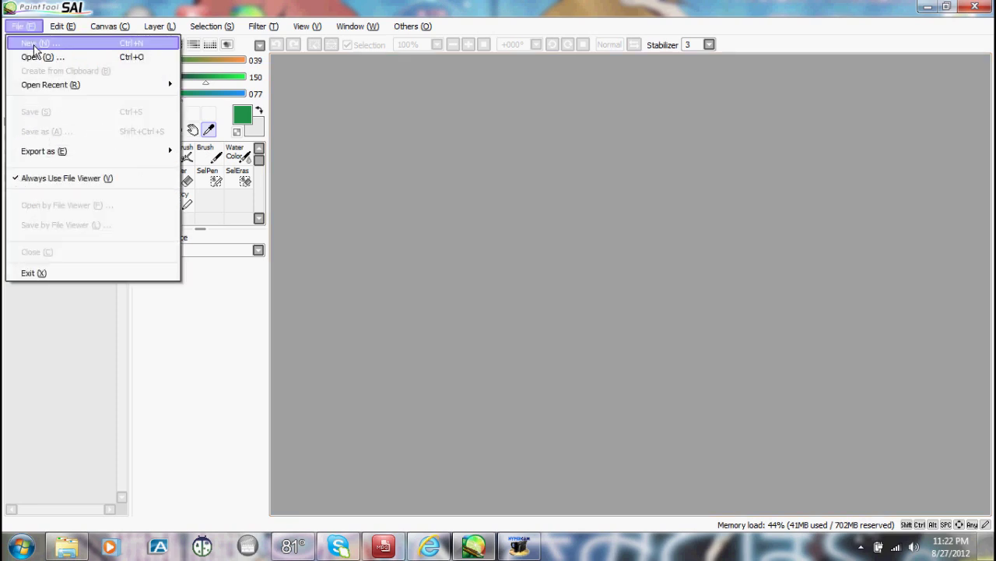
pyautogui.click(33, 45)
pyautogui.doubleClick(159, 109)
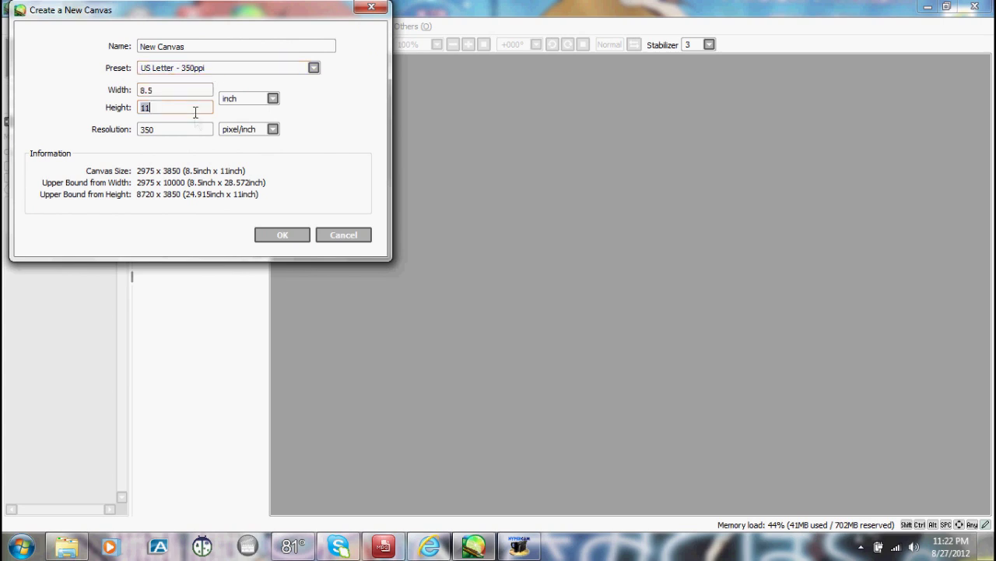
pyautogui.click(296, 232)
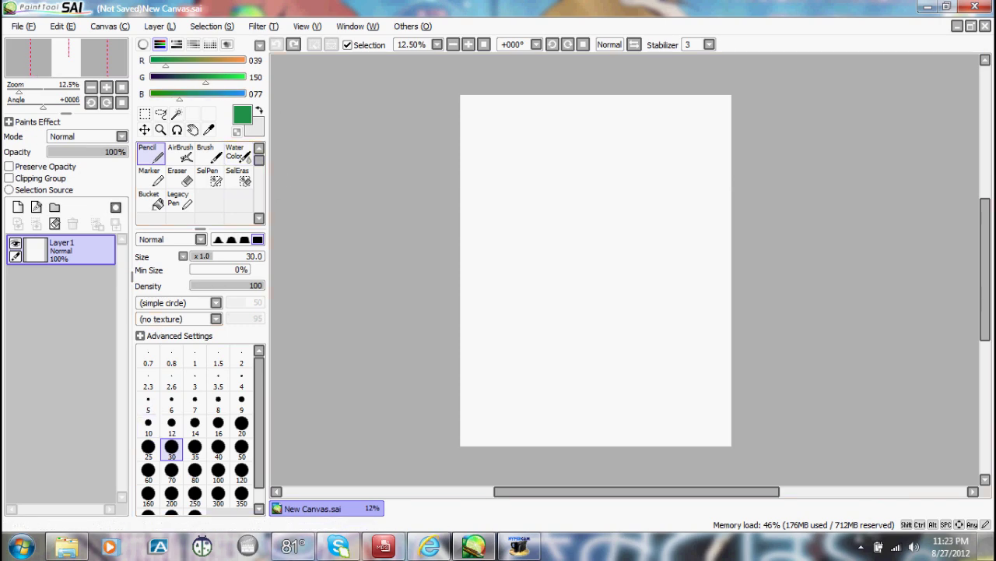
# Try changing the canvas height to 15 inches, and undo the resize.
pyautogui.click(110, 26)
pyautogui.click(125, 58)
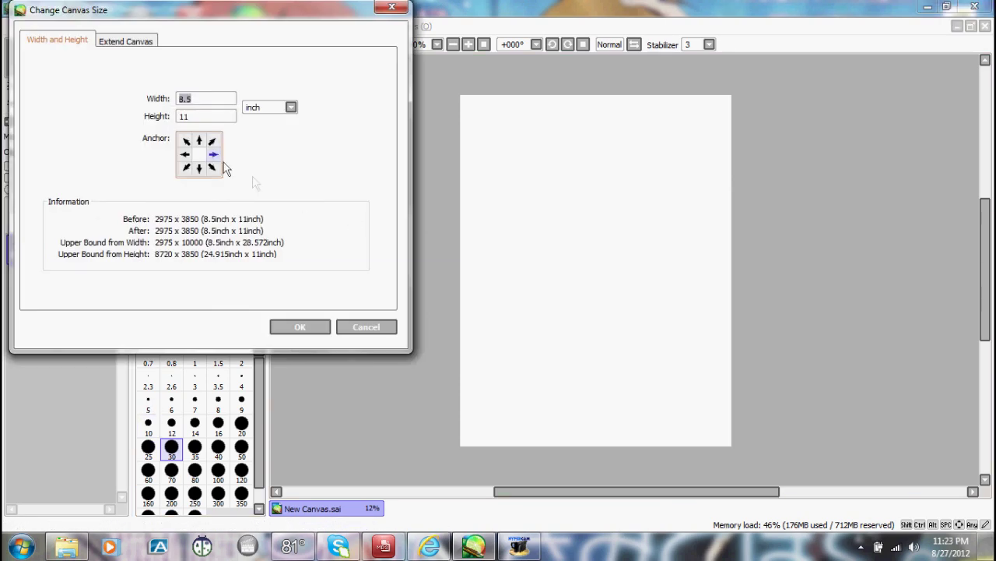
pyautogui.click(196, 115)
pyautogui.click(198, 101)
pyautogui.click(197, 116)
pyautogui.press('BackSpace')
pyautogui.write('15')
pyautogui.click(299, 327)
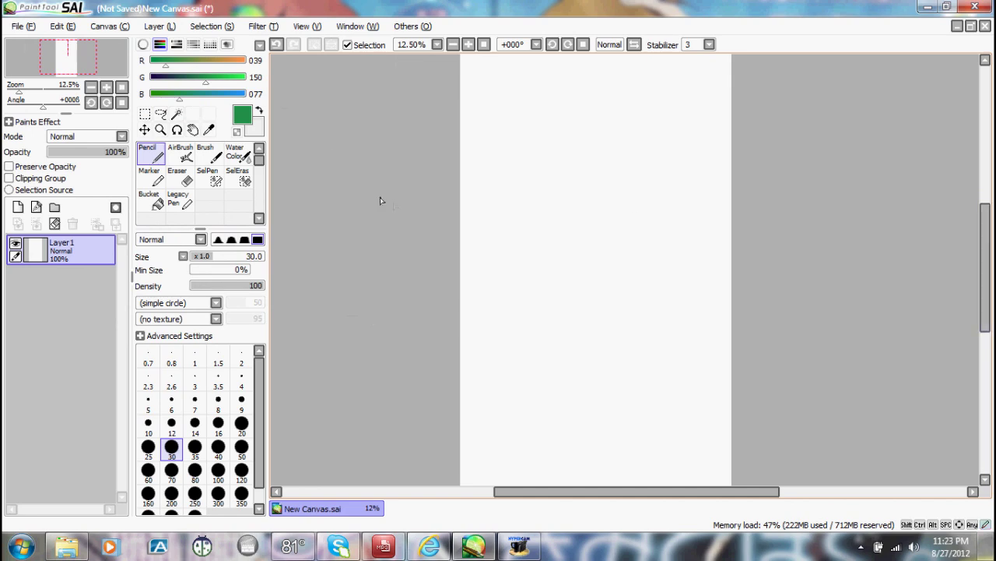
pyautogui.hotkey('ctrl', 'z')
# Change the canvas width to 15 inches.
pyautogui.click(109, 25)
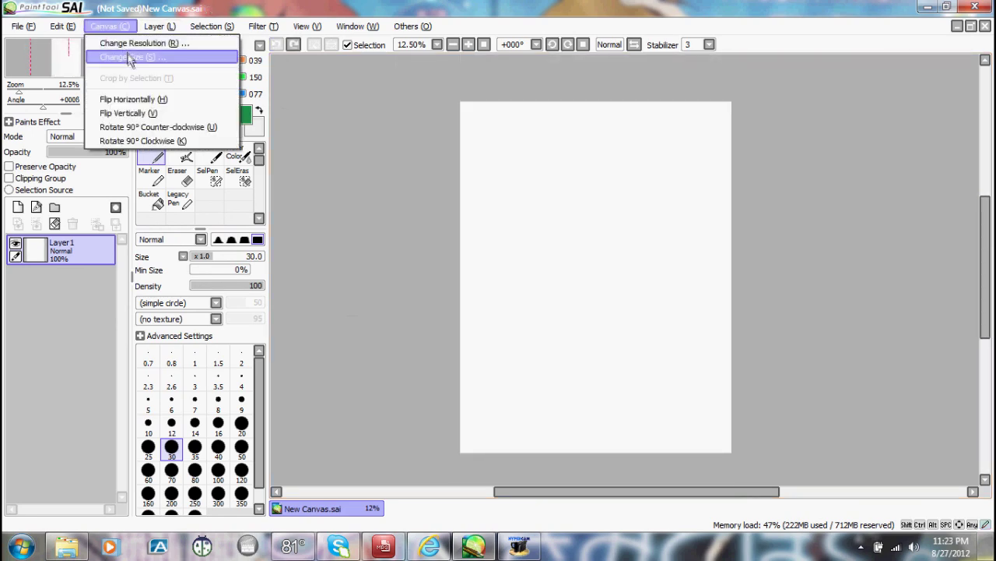
pyautogui.click(129, 59)
pyautogui.write('15')
pyautogui.click(325, 328)
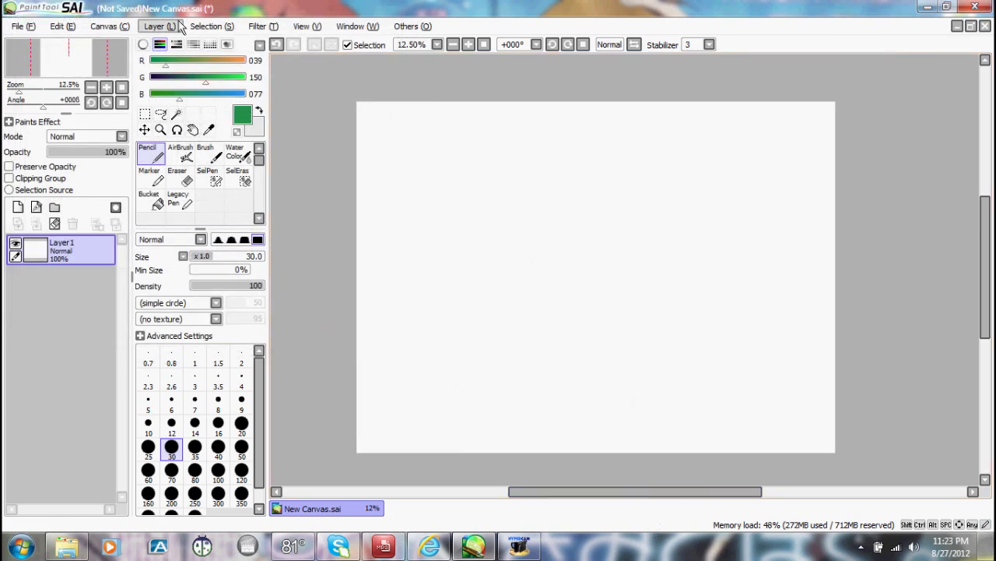
# Rotate the canvas 90° counter-clockwise twice.
pyautogui.click(179, 26)
pyautogui.moveTo(110, 26)
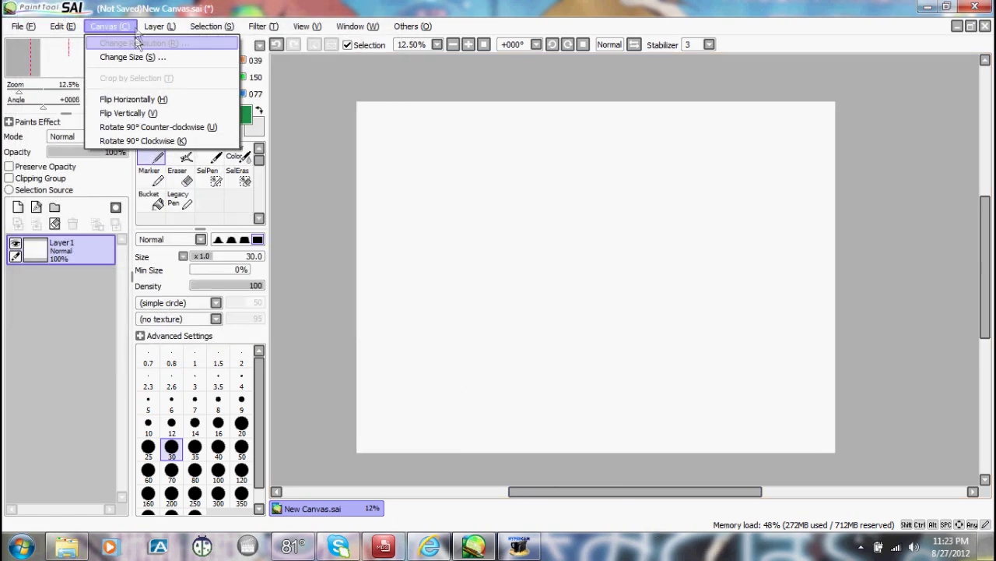
pyautogui.click(146, 129)
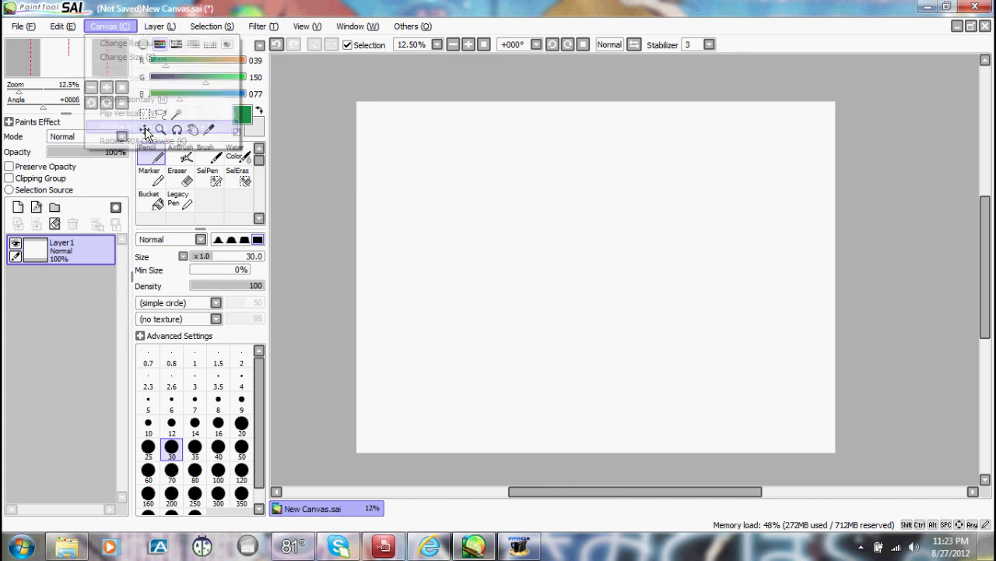
pyautogui.moveTo(986, 242); pyautogui.dragTo(987, 225)
pyautogui.click(110, 25)
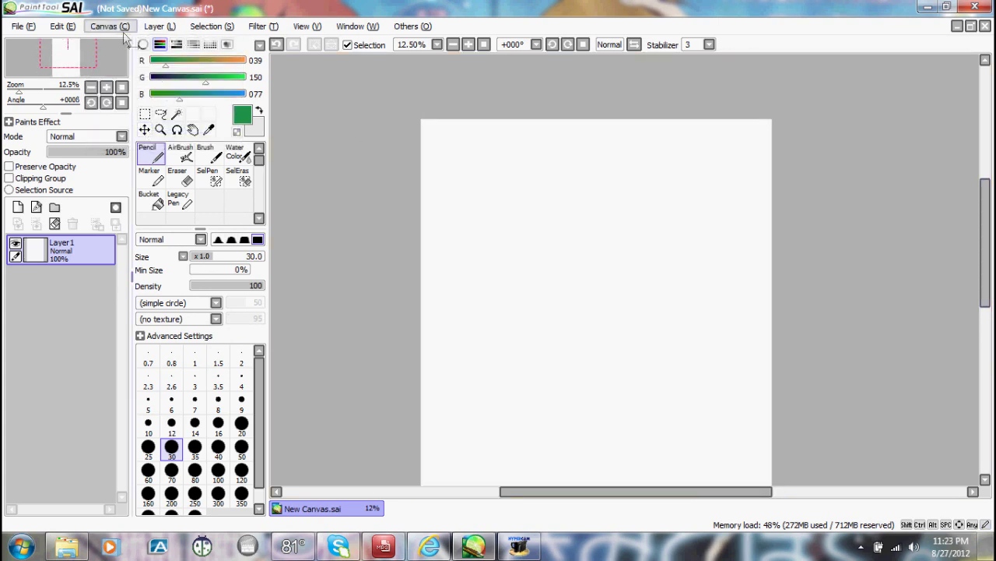
pyautogui.click(146, 125)
pyautogui.moveTo(987, 203); pyautogui.dragTo(986, 225)
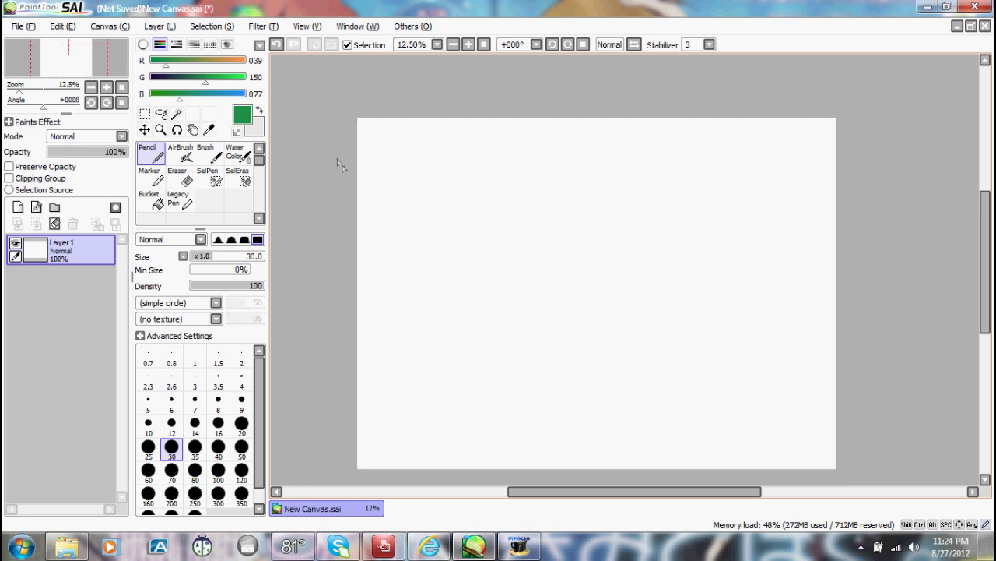
pyautogui.moveTo(991, 216); pyautogui.dragTo(987, 224)
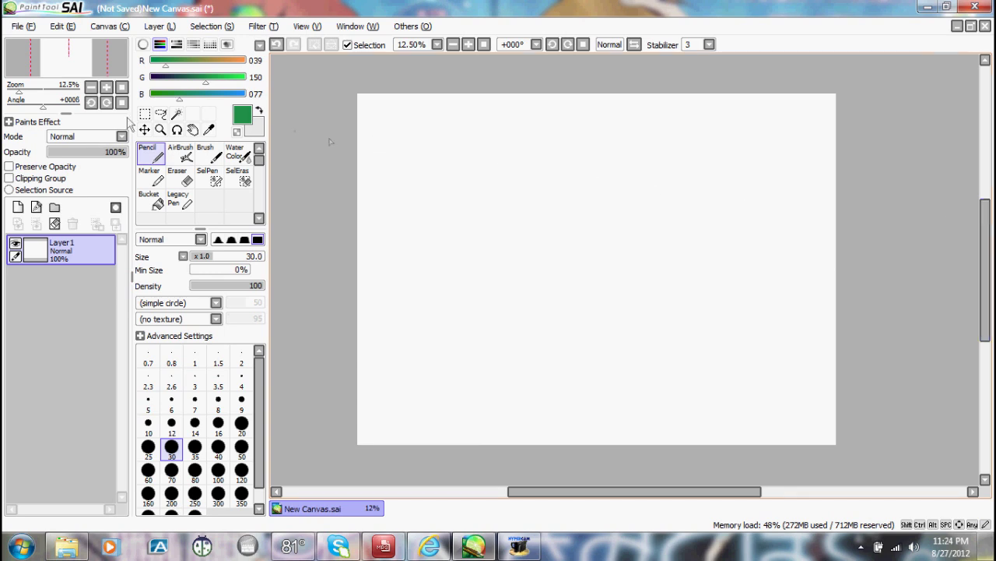
# Switch to Windows Explorer and browse the Music, Pictures and Videos libraries and the TUMBLR UPLOAD folder for an image.
pyautogui.click(145, 114)
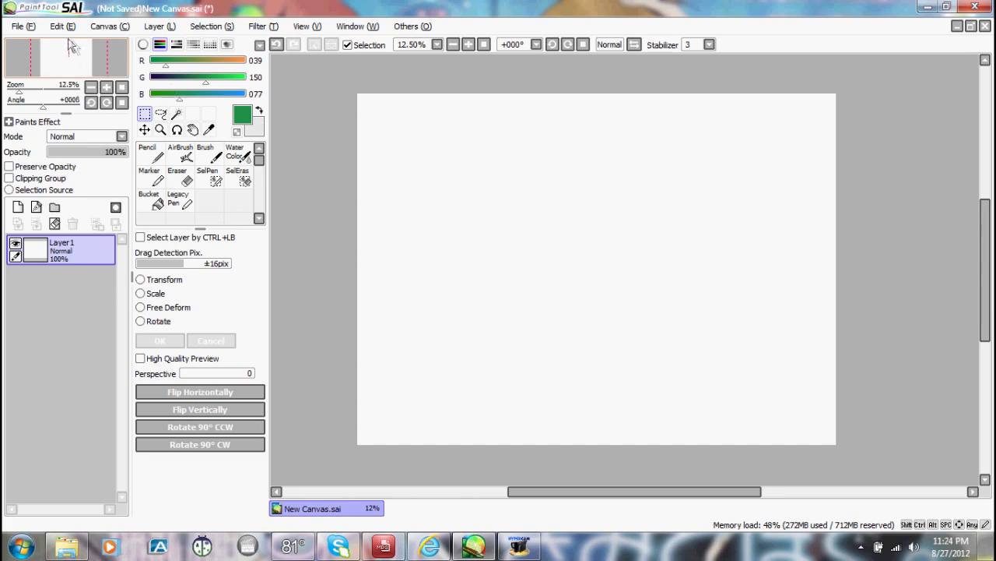
pyautogui.click(65, 547)
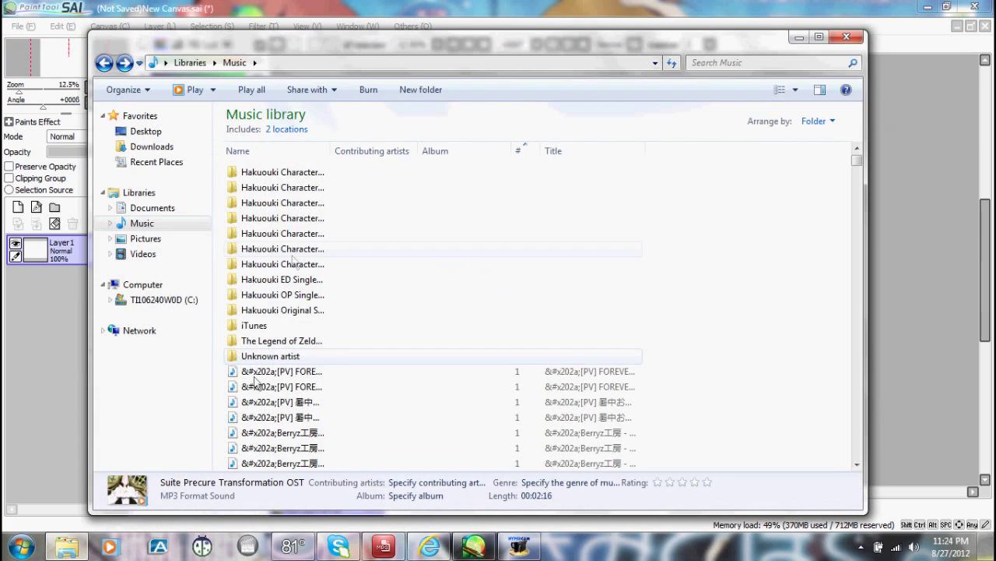
pyautogui.click(145, 238)
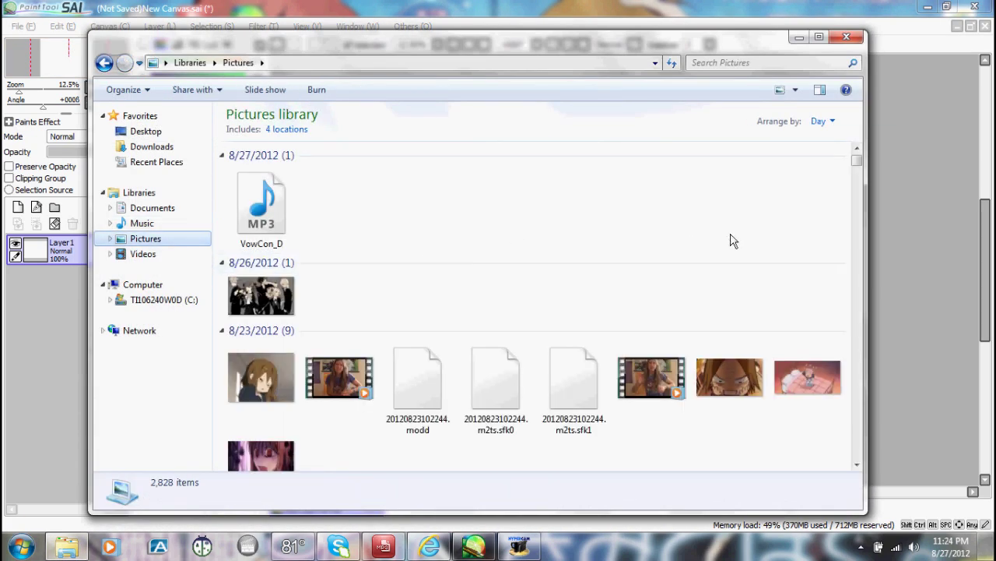
pyautogui.click(143, 254)
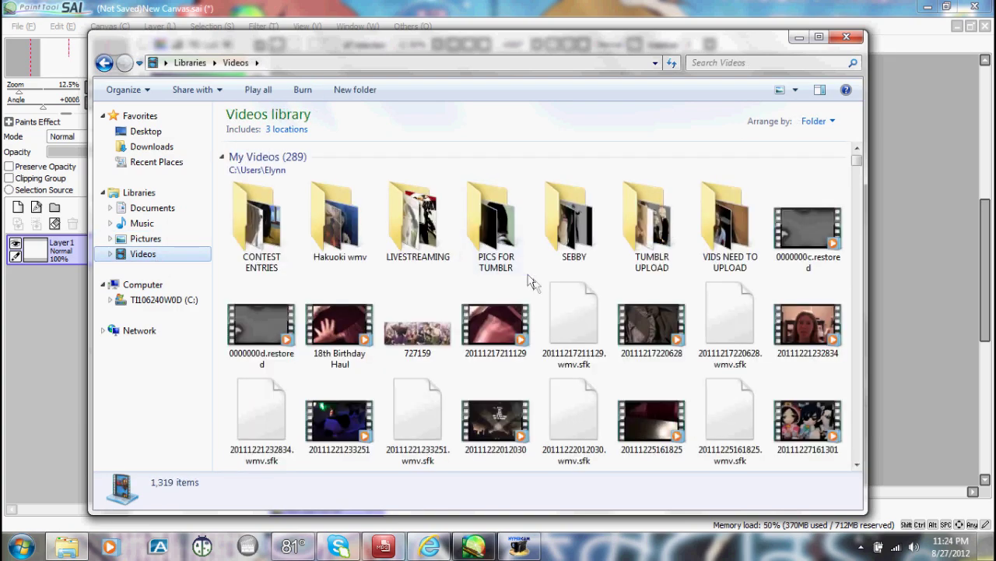
pyautogui.doubleClick(651, 260)
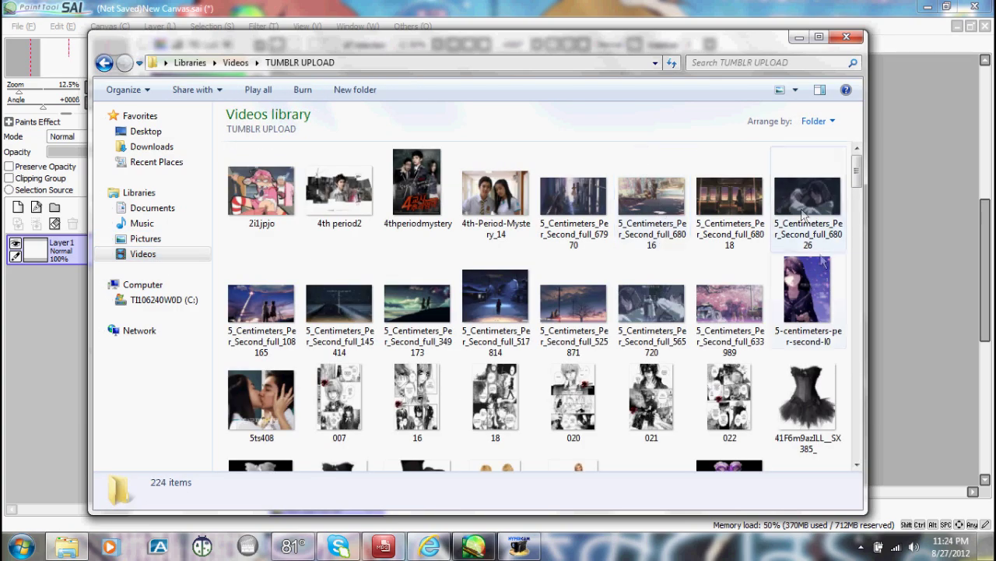
pyautogui.moveTo(854, 186); pyautogui.dragTo(857, 222)
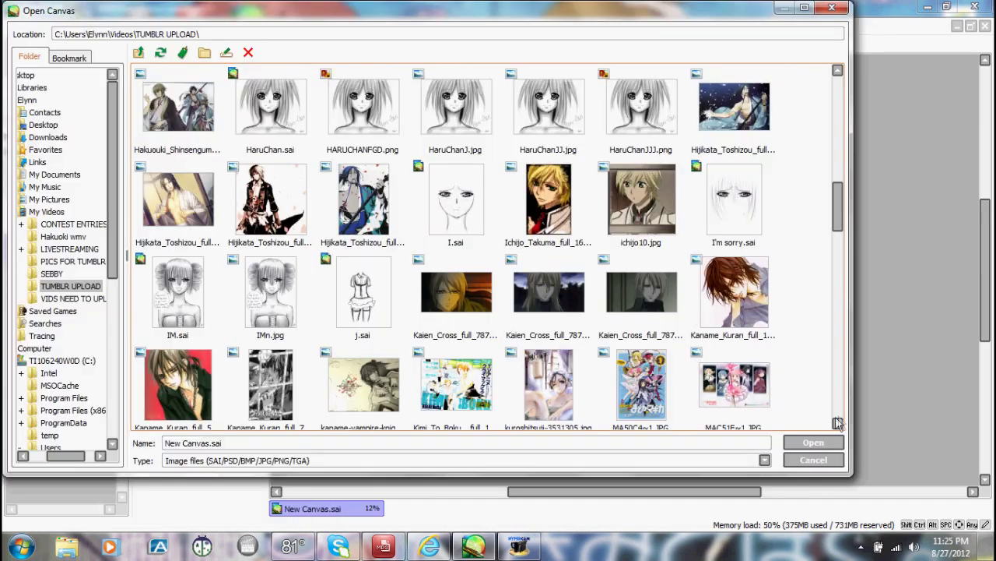
# Open Kaname_Kuran_full_152263.jpg from the TUMBLR UPLOAD folder in PaintTool SAI.
pyautogui.click(849, 374)
pyautogui.press('Escape')
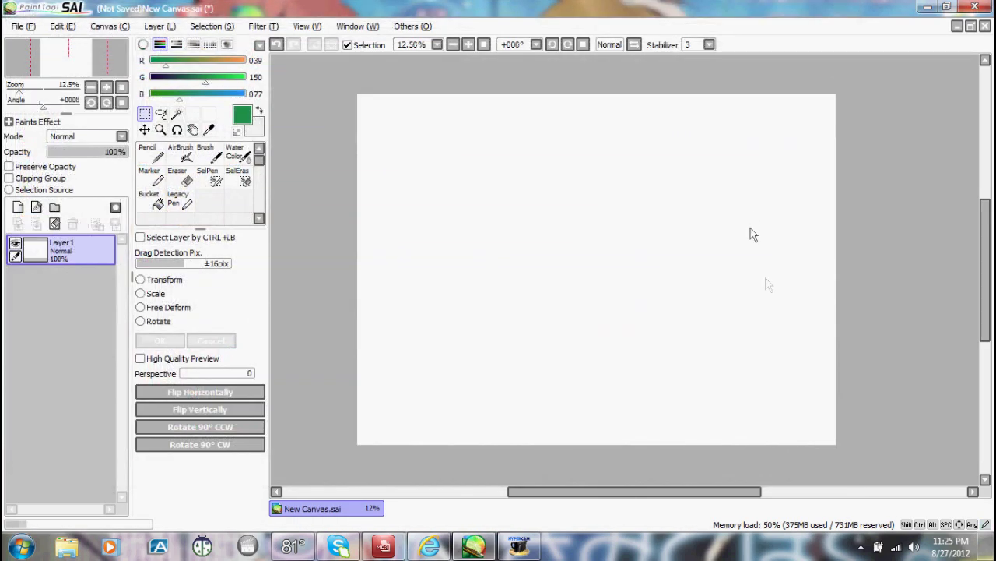
pyautogui.moveTo(677, 496); pyautogui.dragTo(695, 495)
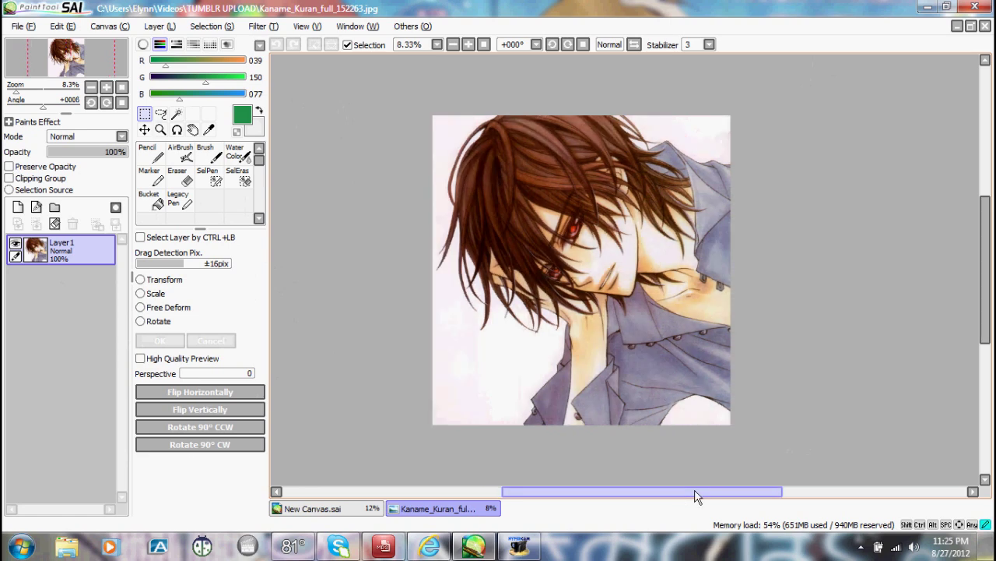
# Look at the blank New Canvas.sai document and return to the opened Kaname_Kuran image.
pyautogui.click(160, 114)
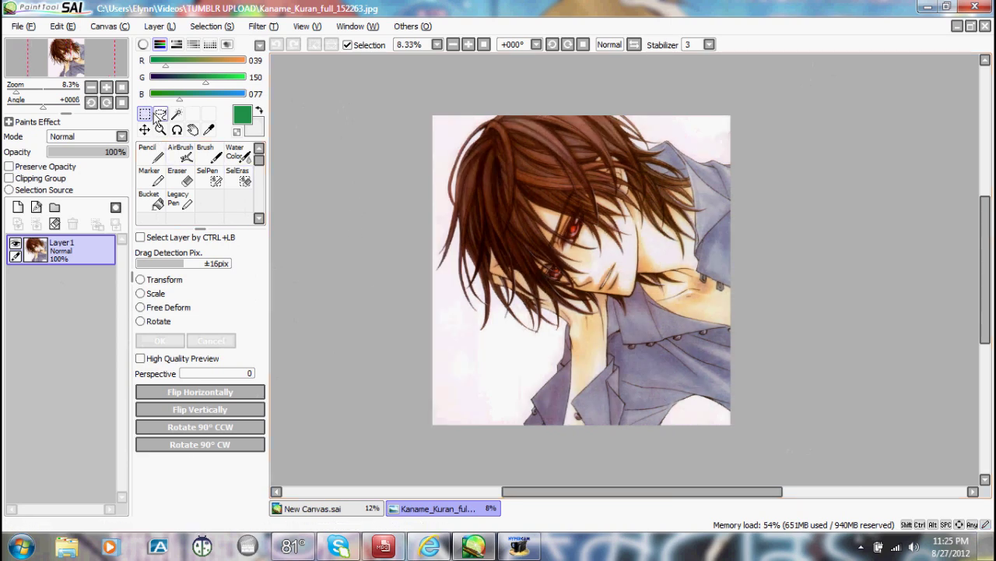
pyautogui.click(147, 114)
pyautogui.click(342, 508)
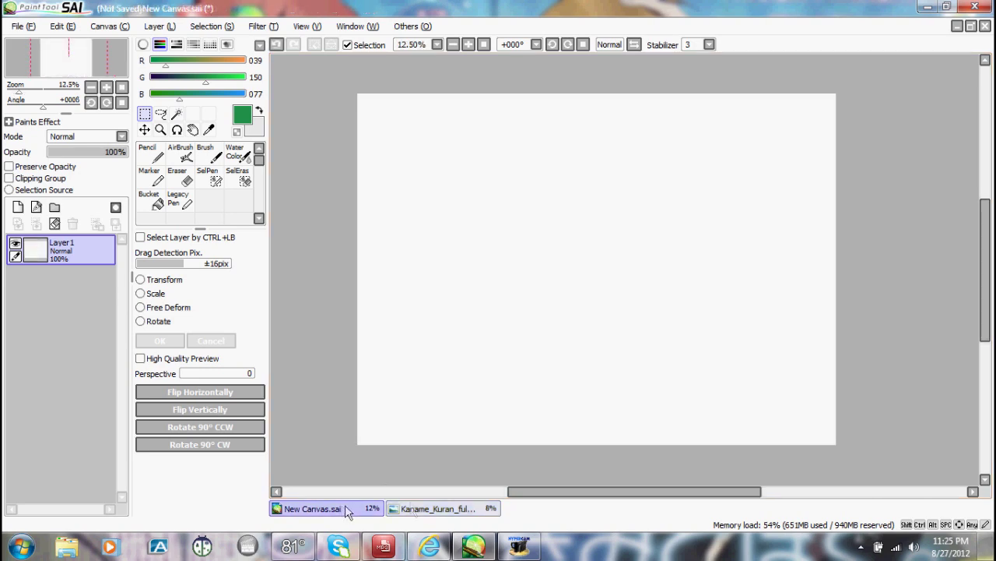
pyautogui.click(436, 508)
pyautogui.moveTo(543, 493); pyautogui.dragTo(548, 500)
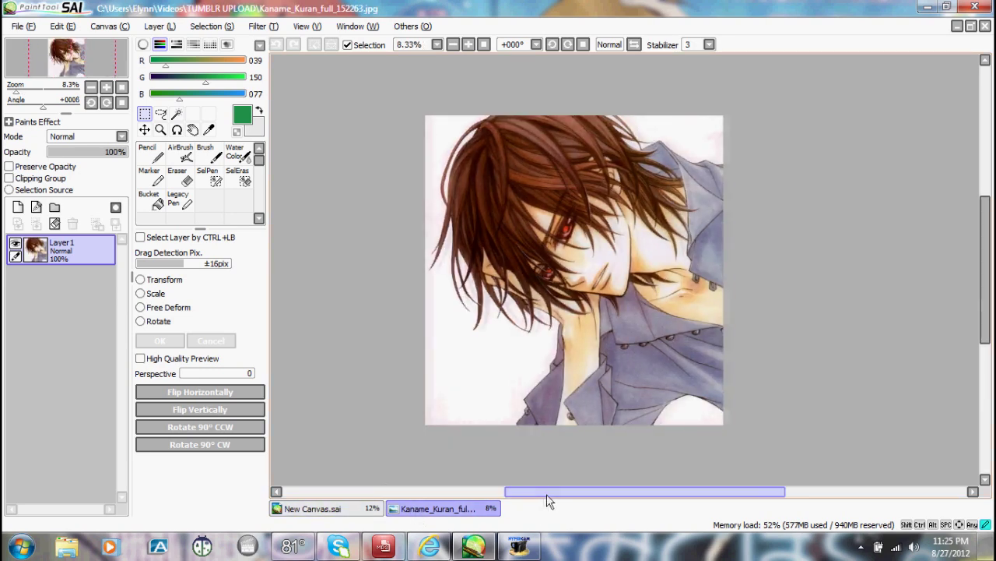
pyautogui.doubleClick(160, 113)
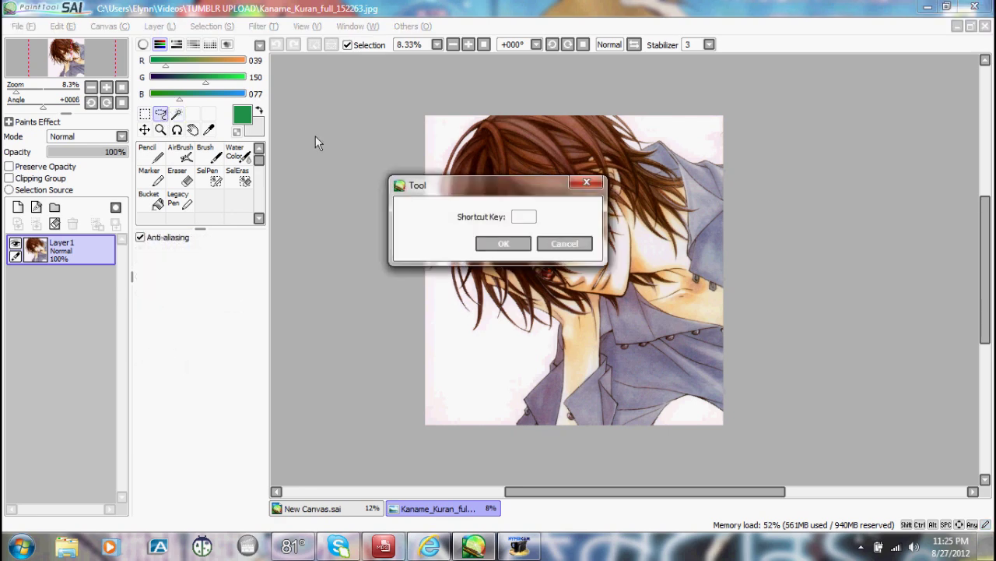
pyautogui.click(587, 183)
pyautogui.click(144, 114)
pyautogui.click(161, 114)
pyautogui.doubleClick(144, 115)
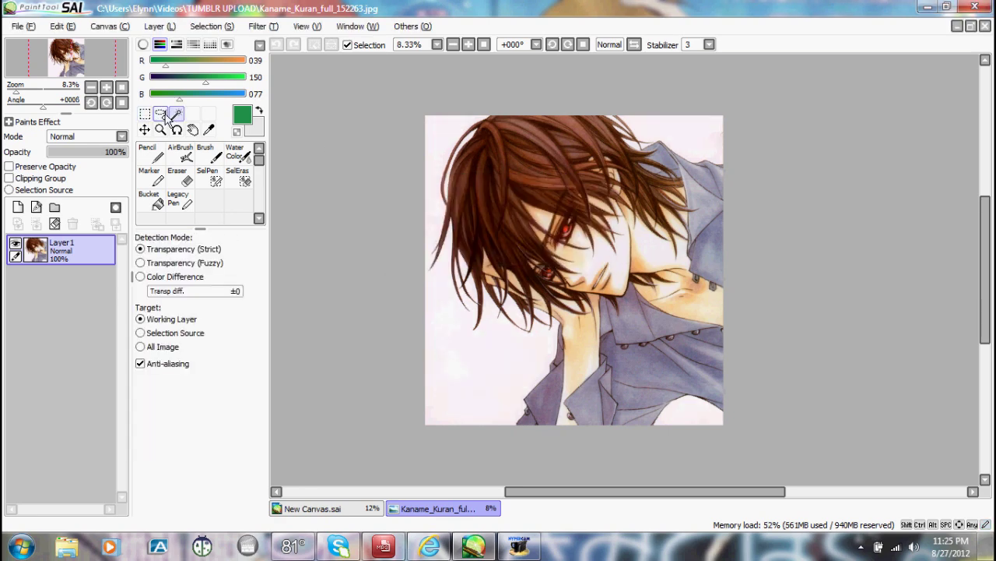
pyautogui.press('Escape')
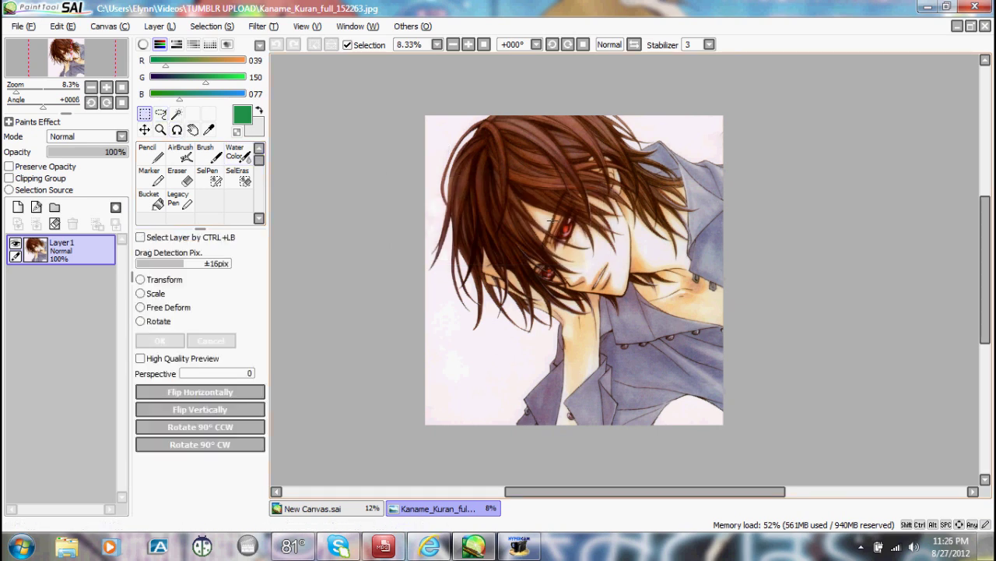
# Select a rectangular area around the character's upper red eye and cut it from the image.
pyautogui.moveTo(522, 200); pyautogui.dragTo(601, 252)
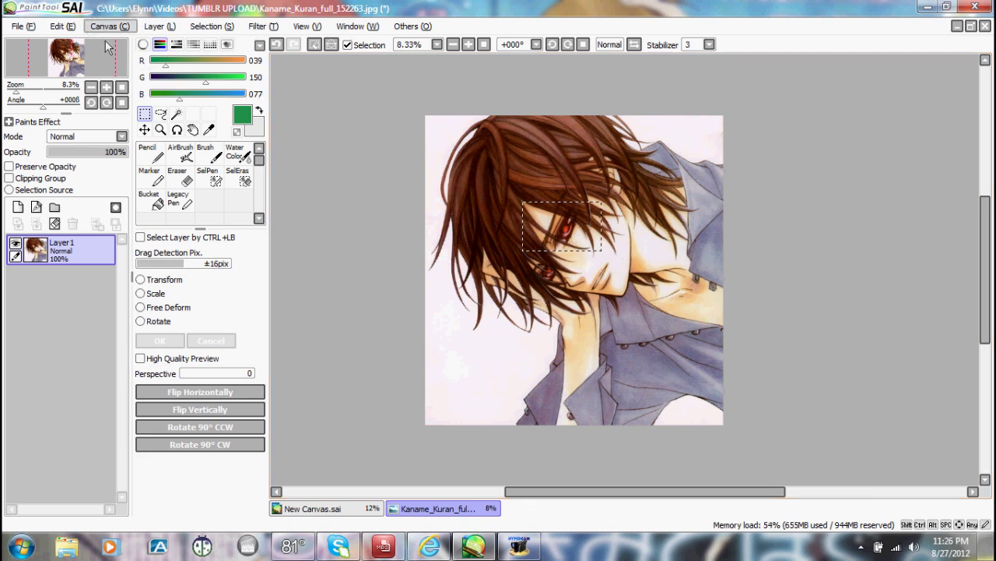
pyautogui.click(62, 26)
pyautogui.click(75, 79)
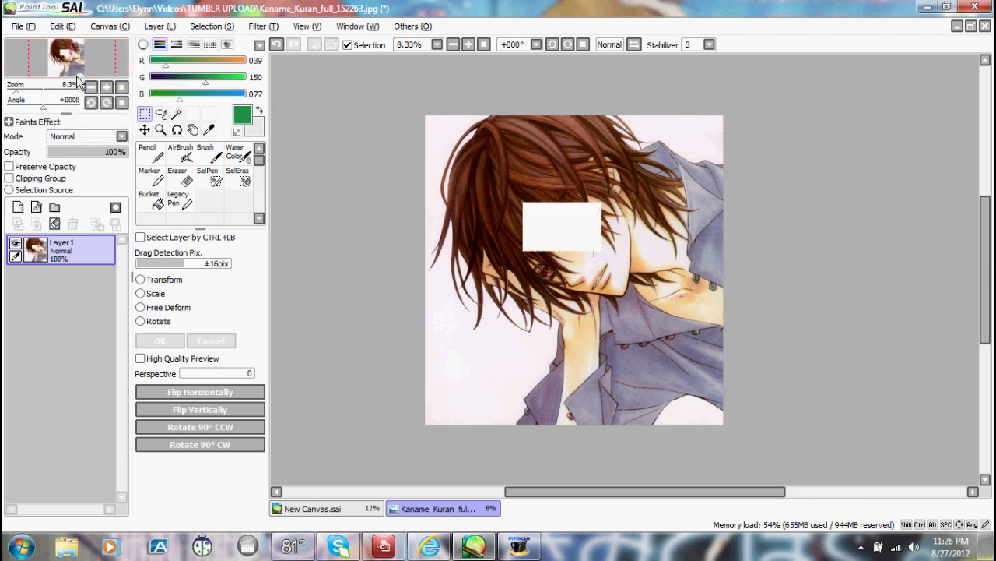
# Undo the cut around the character's upper eye and clear the rectangular selection covering most of the image.
pyautogui.click(63, 26)
pyautogui.click(66, 42)
pyautogui.click(211, 25)
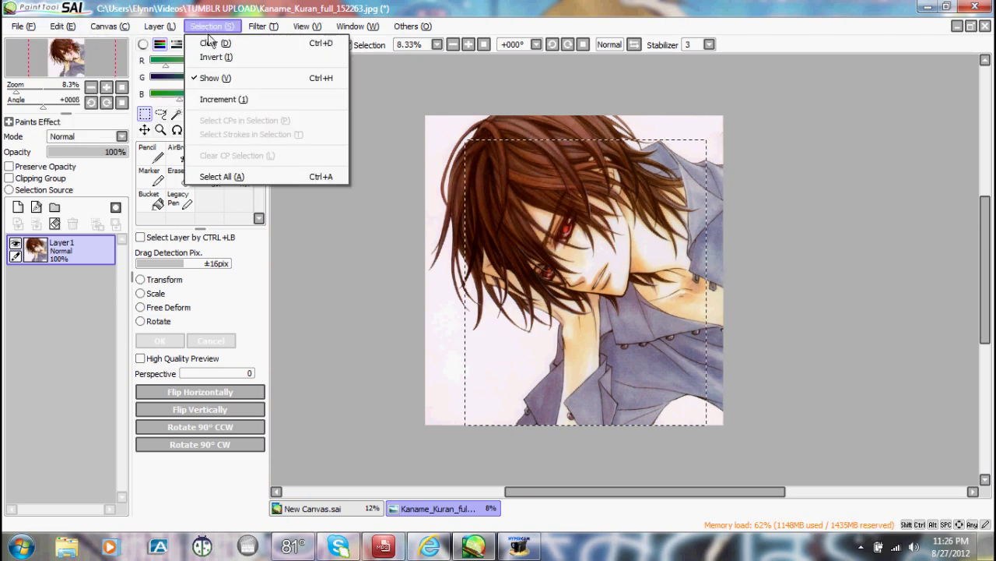
pyautogui.click(232, 43)
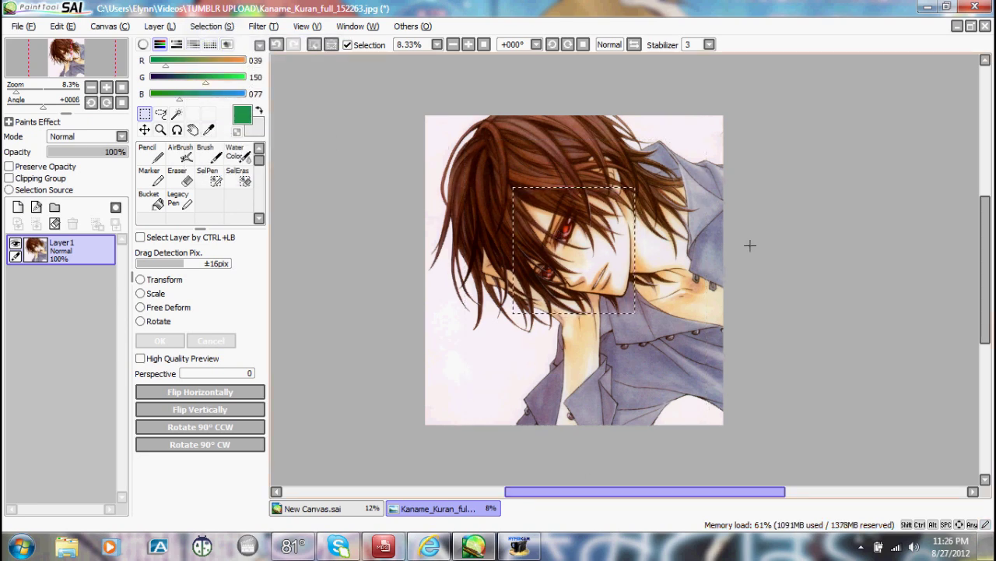
# Invert the rectangular selection around the character's face, remove everything outside it, deselect, and undo the removal.
pyautogui.click(212, 26)
pyautogui.click(208, 58)
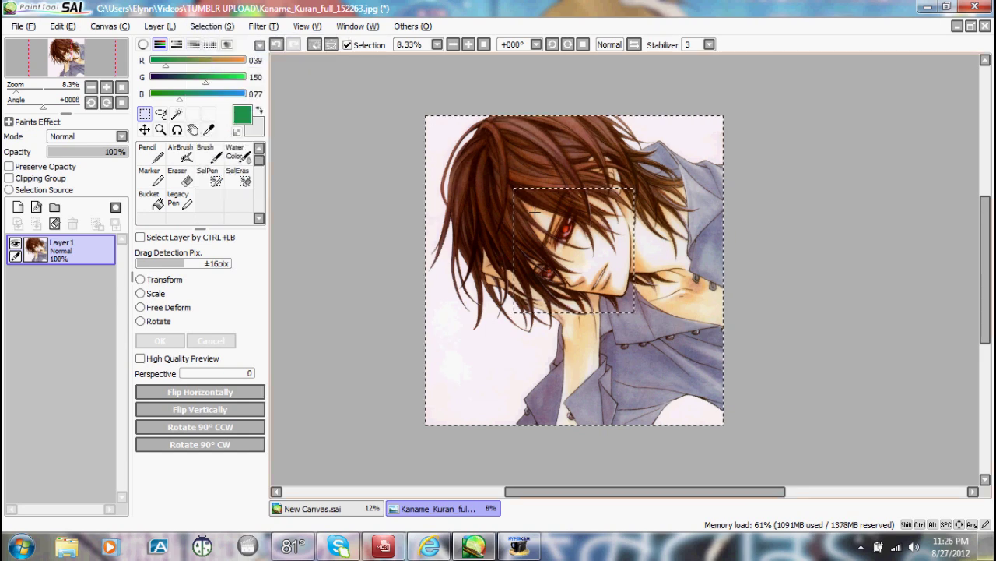
pyautogui.click(63, 26)
pyautogui.click(85, 89)
pyautogui.press('Delete')
pyautogui.hotkey('ctrl', 'd')
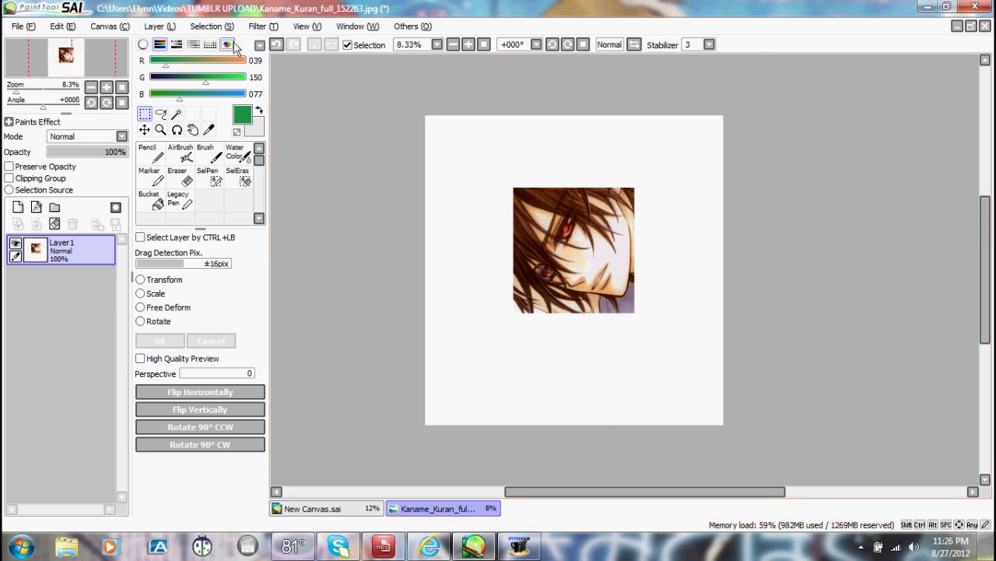
pyautogui.hotkey('ctrl', 'z')
# Lasso the character's upper red eye, paste it onto a new layer, and undo the paste.
pyautogui.click(160, 113)
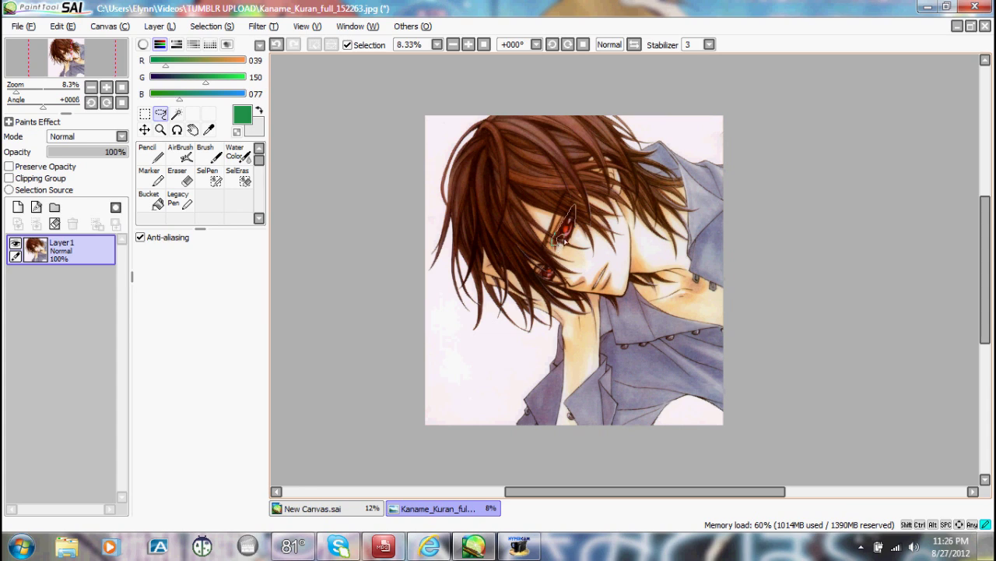
pyautogui.moveTo(559, 240); pyautogui.dragTo(568, 248)
pyautogui.click(63, 26)
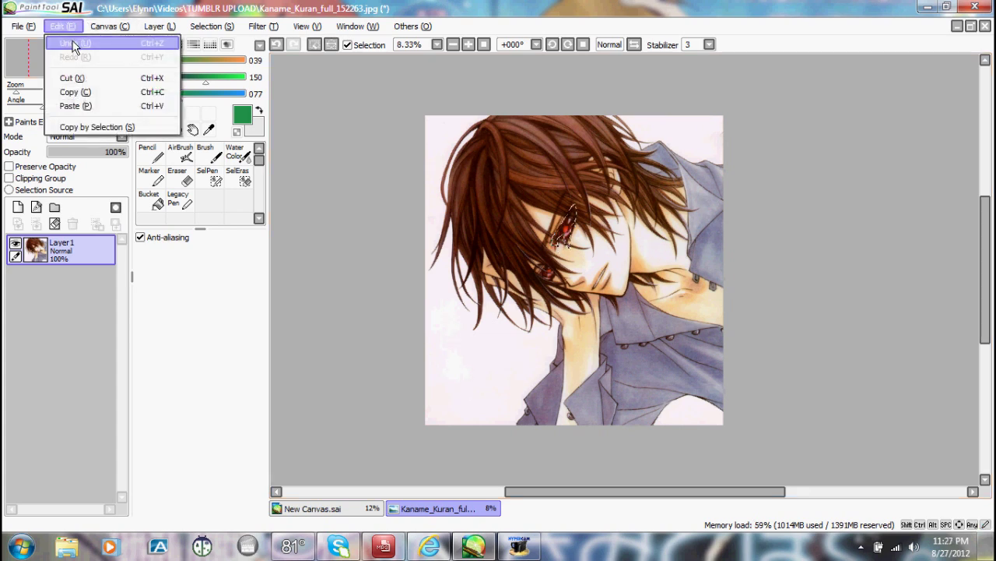
pyautogui.click(73, 44)
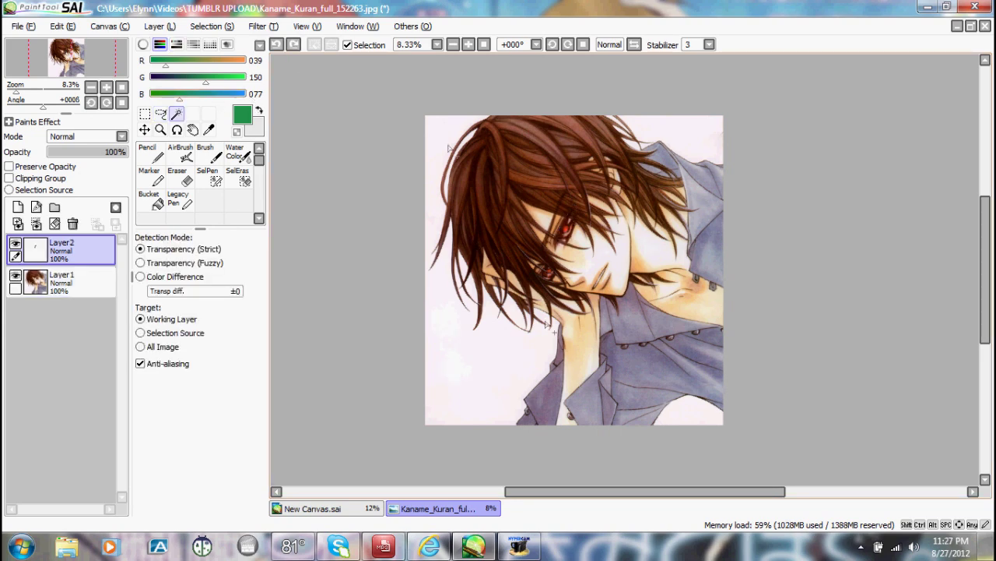
pyautogui.hotkey('ctrl', 'z')
pyautogui.hotkey('ctrl', 'z')
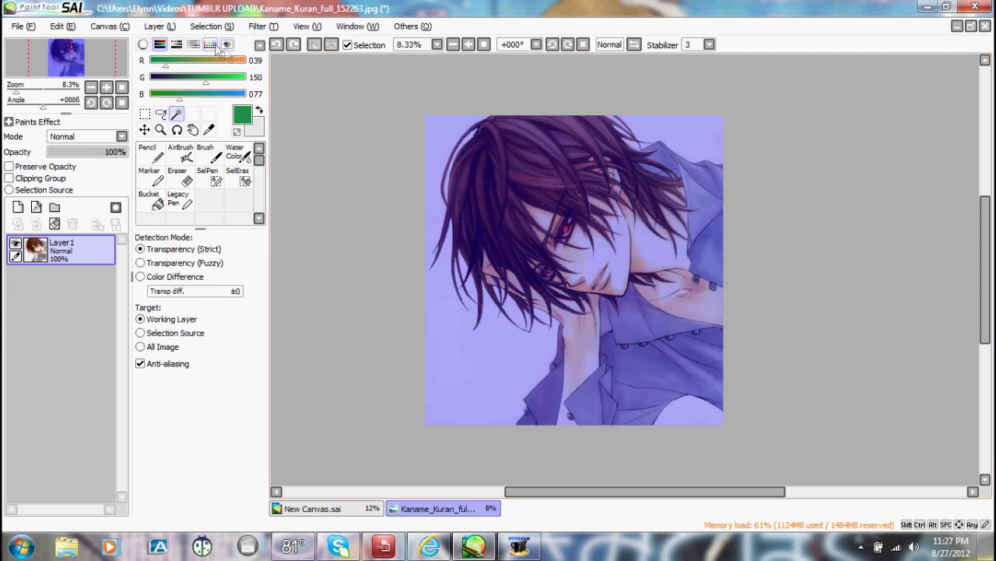
# Open coupleFINISHEDT.sai from the Pictures folder and switch to its canvas.
pyautogui.click(23, 26)
pyautogui.click(52, 59)
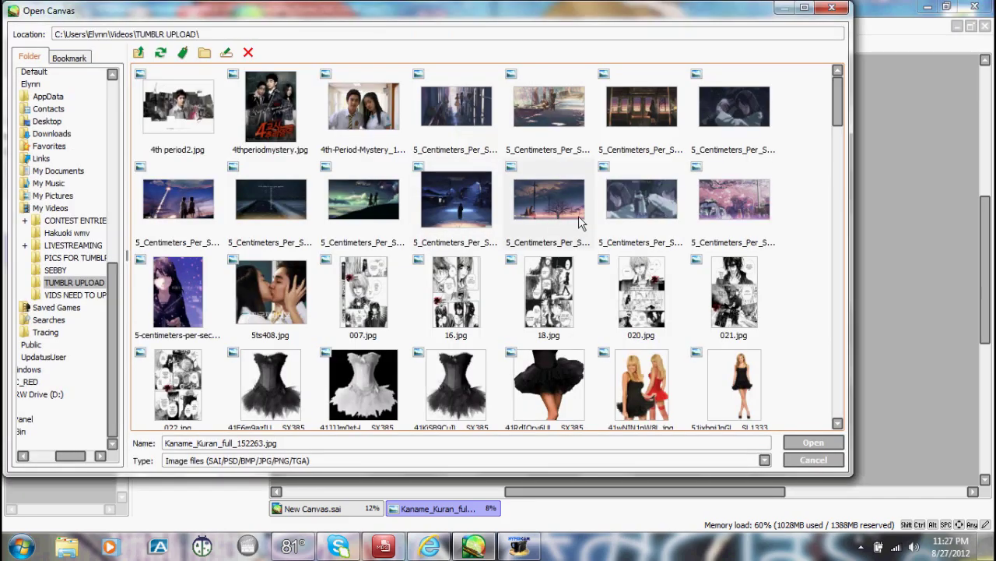
pyautogui.moveTo(839, 119); pyautogui.dragTo(834, 141)
pyautogui.click(534, 508)
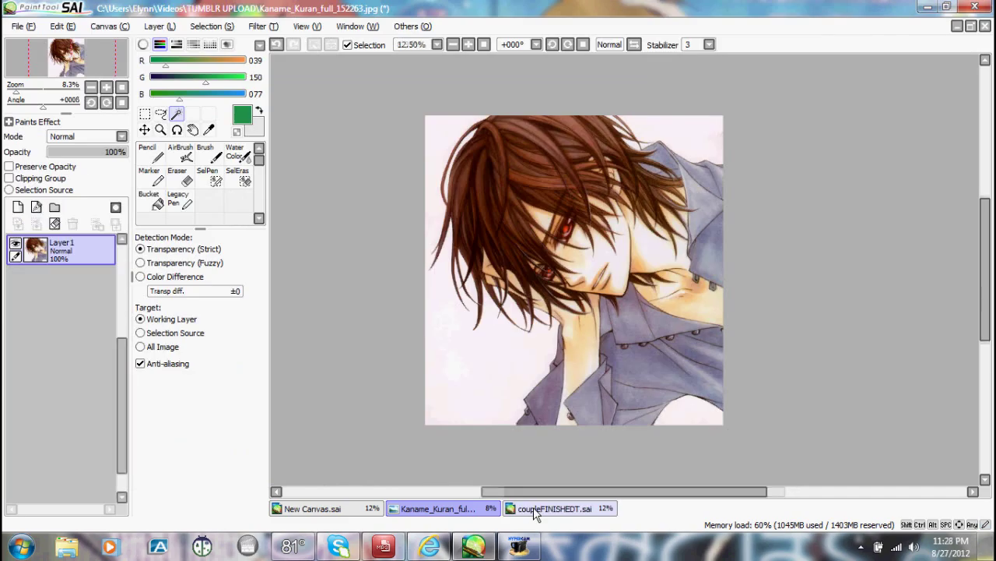
pyautogui.click(535, 509)
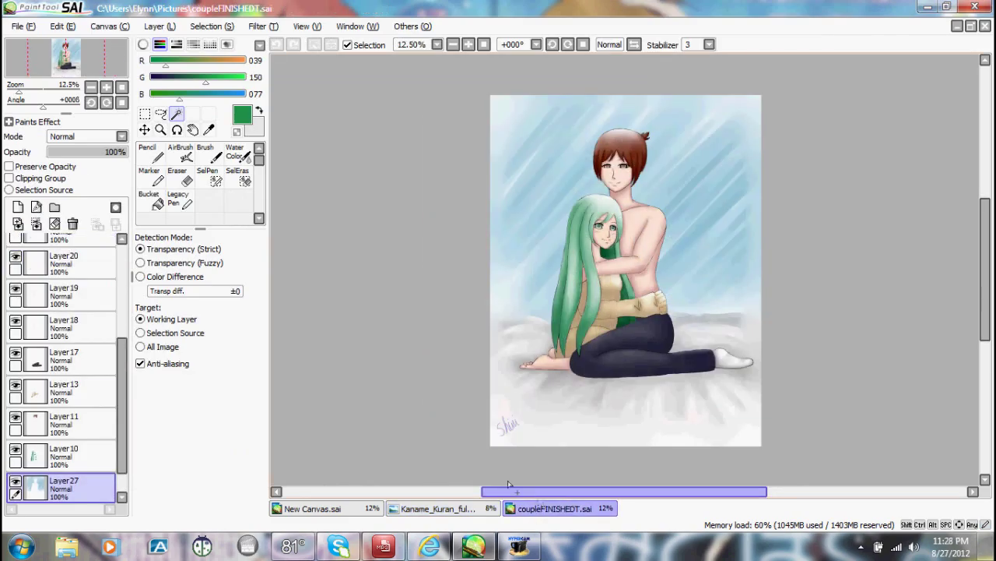
# Hide the coloured layers so only the line art shows, and make Layer9 the active layer.
pyautogui.moveTo(988, 215)
pyautogui.mouseDown()
pyautogui.moveTo(986, 243)
pyautogui.moveTo(981, 223)
pyautogui.mouseUp()
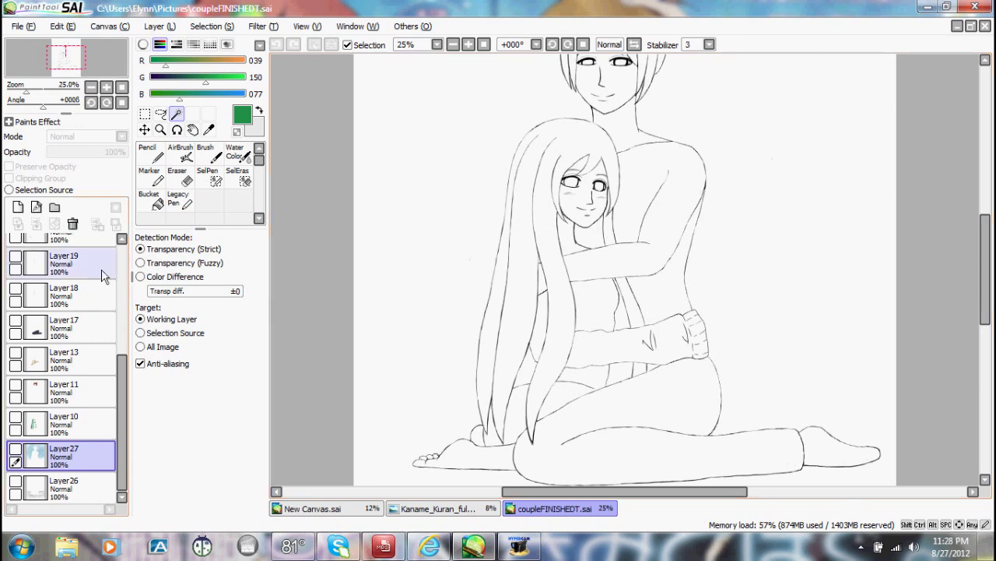
pyautogui.moveTo(122, 389); pyautogui.dragTo(122, 277)
pyautogui.click(70, 254)
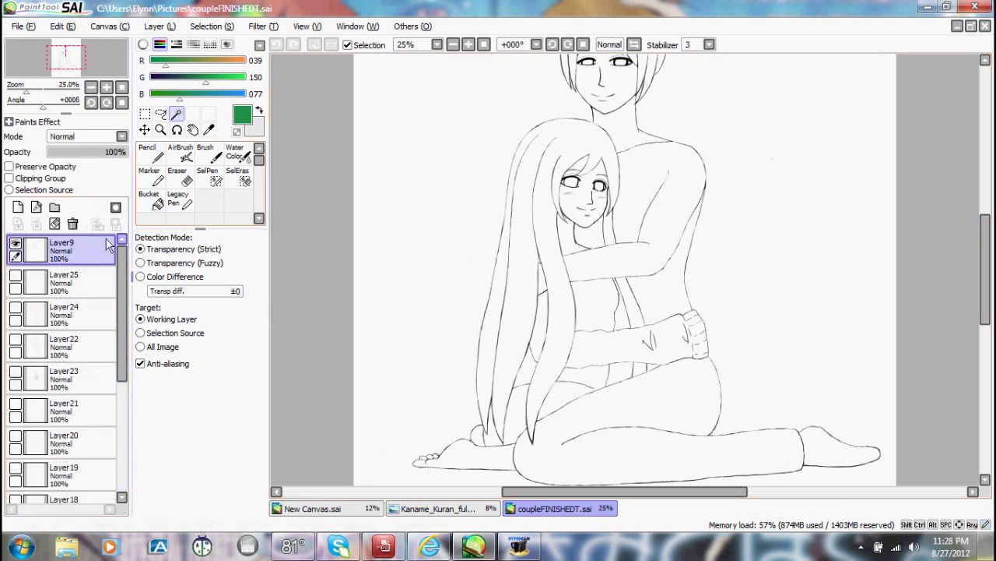
# Select the girl's long hair with the Magic Wand, including the strands behind her neck, arm and waist.
pyautogui.click(529, 243)
pyautogui.click(592, 238)
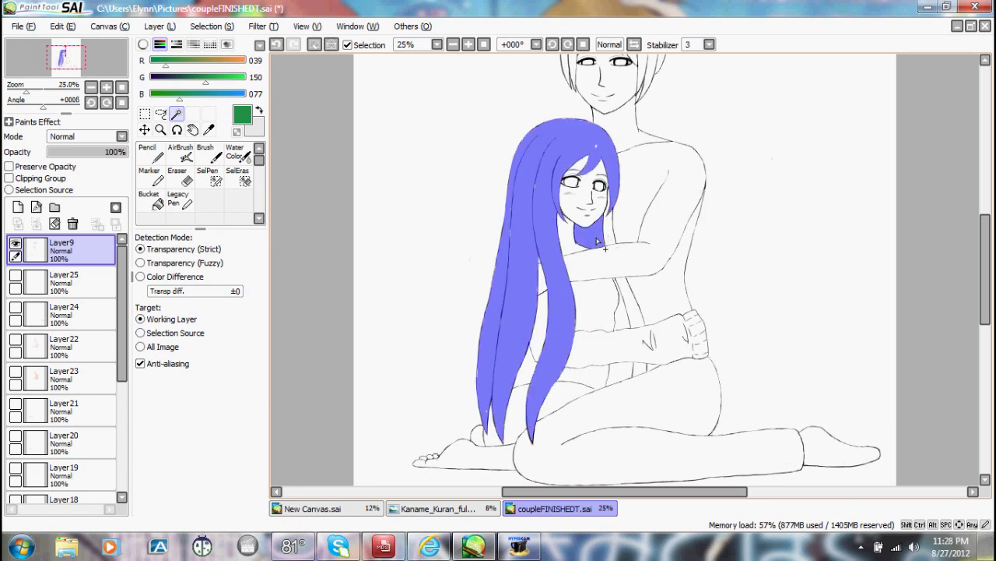
pyautogui.click(612, 230)
pyautogui.click(633, 308)
pyautogui.click(627, 372)
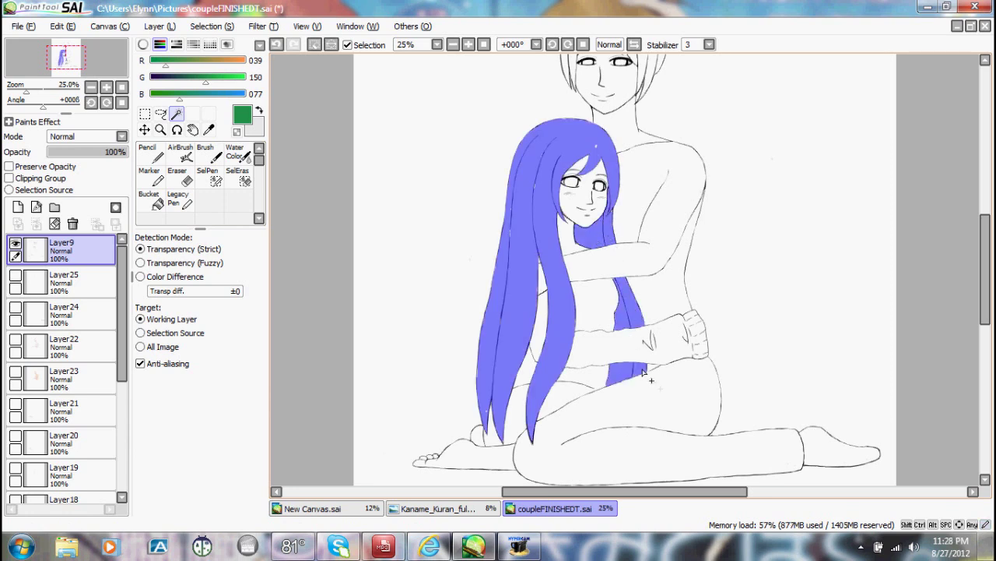
# Extend the Magic Wand selection to the girl's clothing, leg, foot and face and the man's trousers, arm and torso.
pyautogui.click(608, 342)
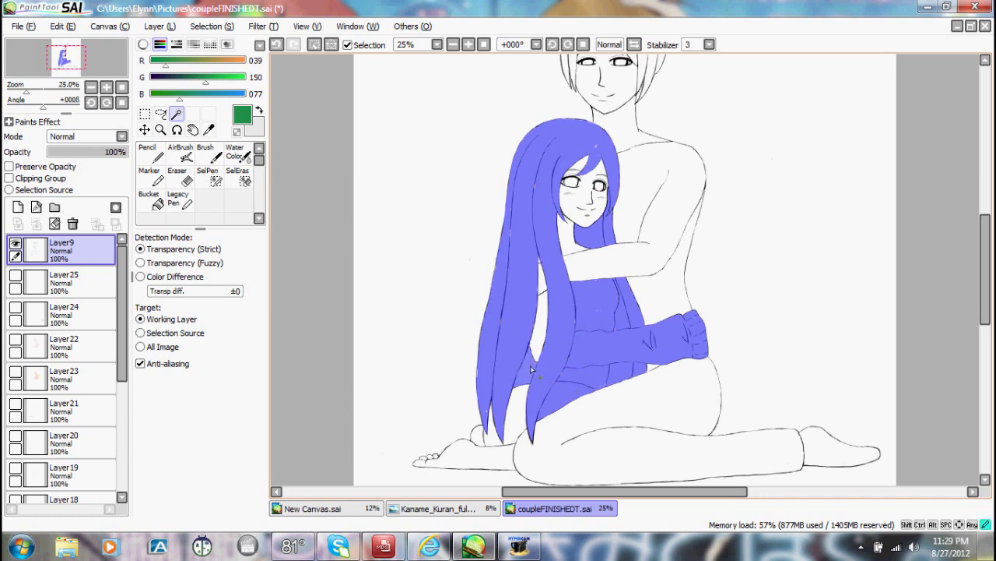
pyautogui.click(506, 428)
pyautogui.click(481, 452)
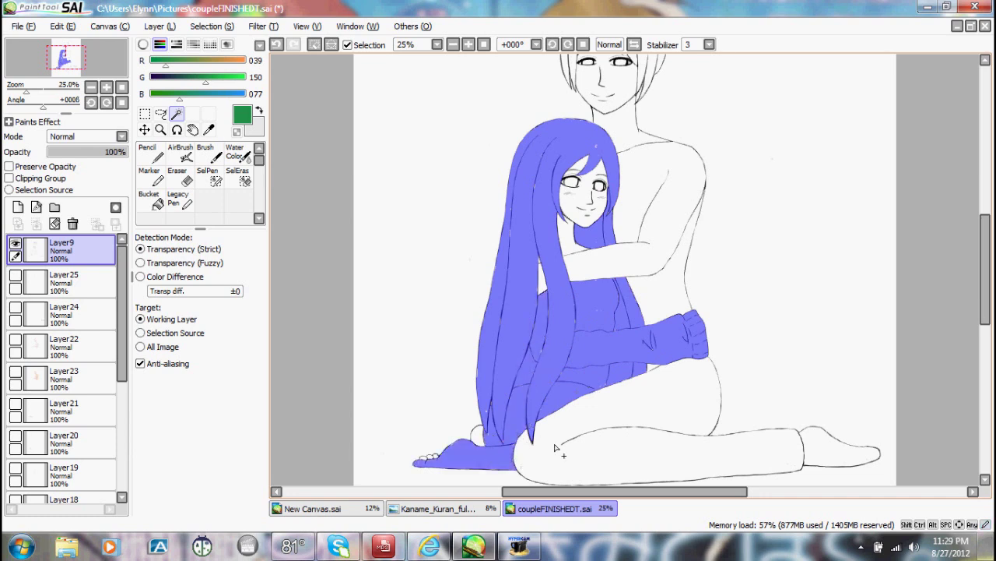
pyautogui.click(482, 434)
pyautogui.click(668, 384)
pyautogui.click(662, 234)
pyautogui.click(585, 204)
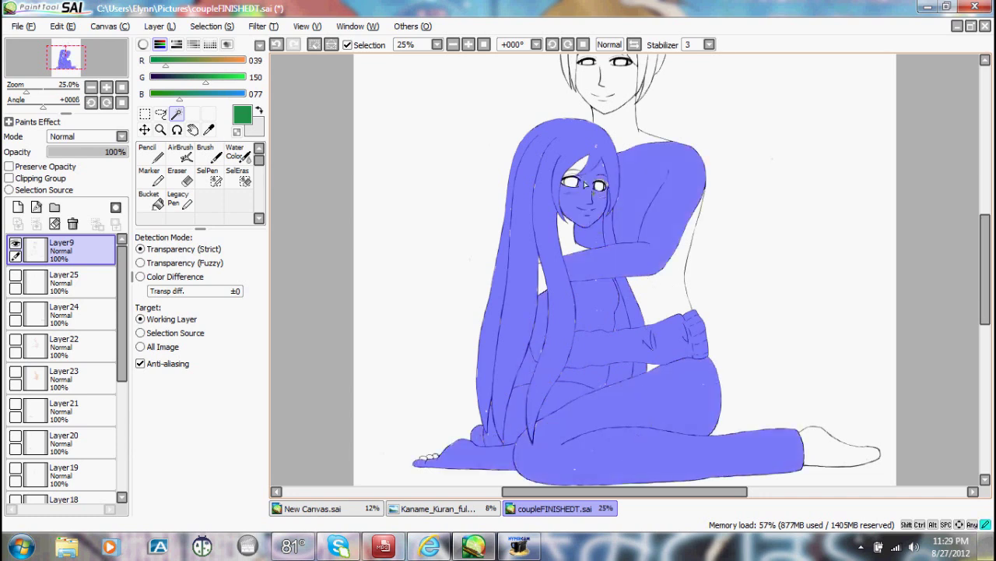
pyautogui.click(648, 280)
# Undo the added Magic Wand selections one at a time until only the girl's hair remains selected.
pyautogui.click(277, 44)
pyautogui.click(277, 44)
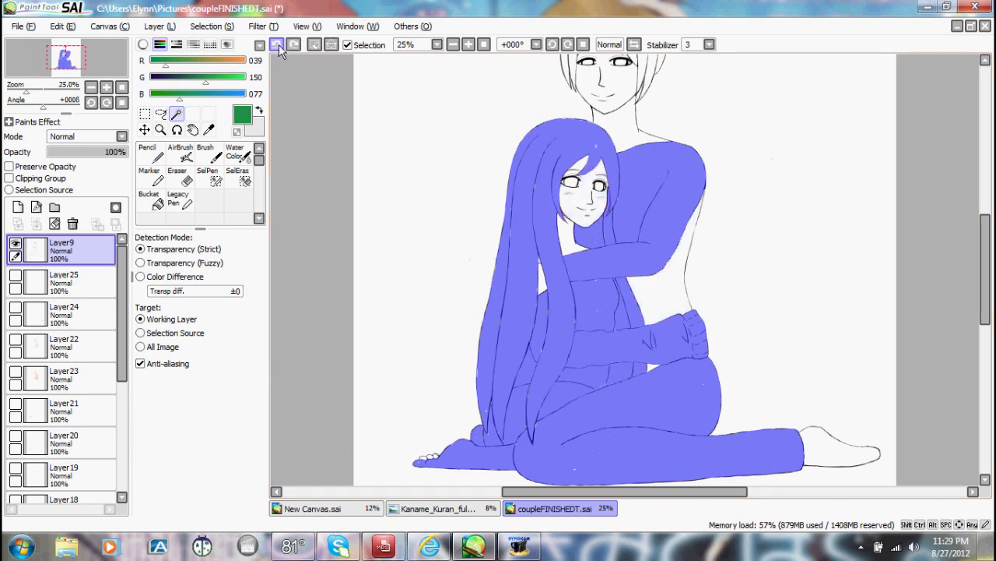
pyautogui.click(277, 44)
pyautogui.click(277, 44)
pyautogui.click(277, 44)
pyautogui.click(277, 44)
pyautogui.click(277, 44)
pyautogui.click(277, 44)
pyautogui.click(278, 44)
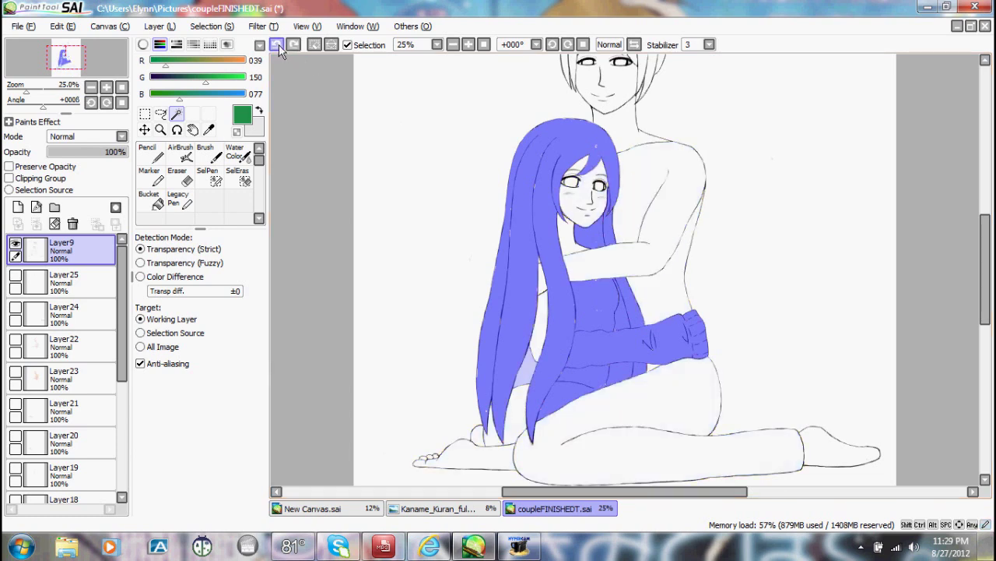
pyautogui.click(277, 44)
pyautogui.click(277, 45)
pyautogui.click(277, 44)
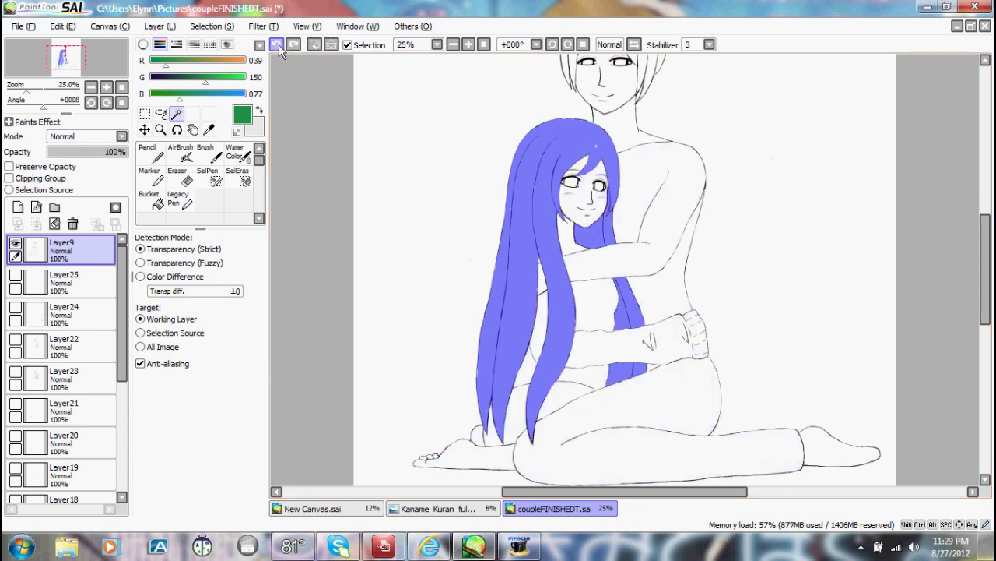
# Clear the selection of the girl's hair and try the Magic Wand on her hair once more.
pyautogui.moveTo(989, 242); pyautogui.dragTo(984, 265)
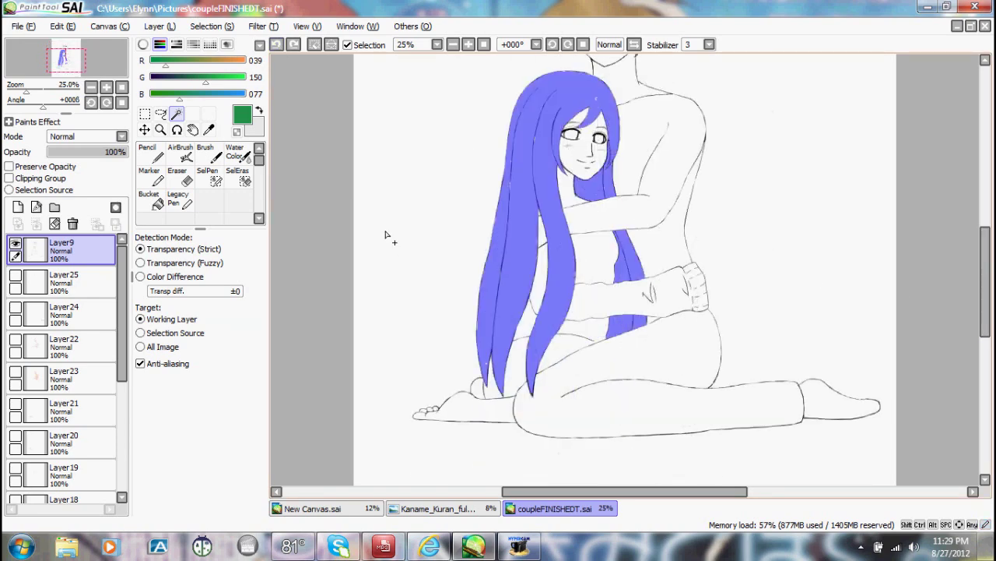
pyautogui.click(180, 176)
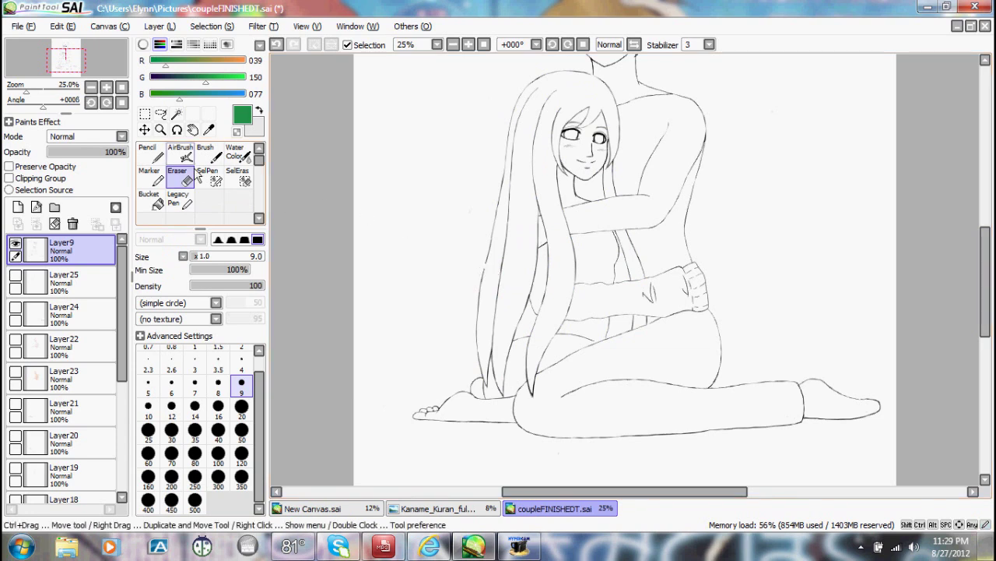
pyautogui.click(177, 114)
pyautogui.click(521, 229)
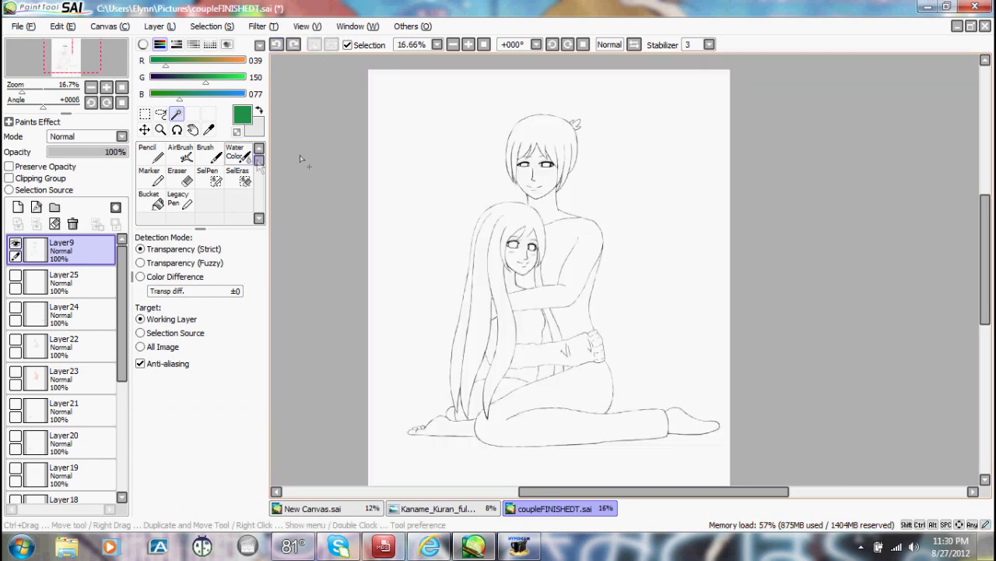
# Move the Layer9 line art slightly upward on the canvas with the Move tool and undo the move.
pyautogui.click(146, 131)
pyautogui.moveTo(582, 269)
pyautogui.mouseDown()
pyautogui.moveTo(643, 260)
pyautogui.moveTo(664, 218)
pyautogui.moveTo(609, 202)
pyautogui.moveTo(517, 238)
pyautogui.moveTo(612, 196)
pyautogui.moveTo(569, 185)
pyautogui.moveTo(565, 223)
pyautogui.mouseUp()
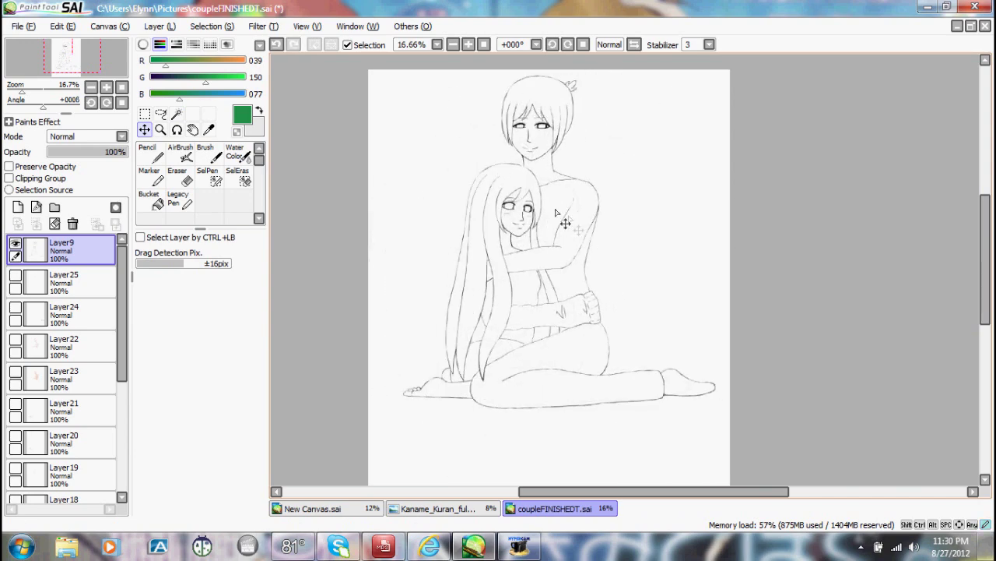
pyautogui.click(276, 45)
# In the Kaname_Kuran image, lasso the upper eye area, move it down onto the wrist, and undo the move and selection.
pyautogui.click(471, 510)
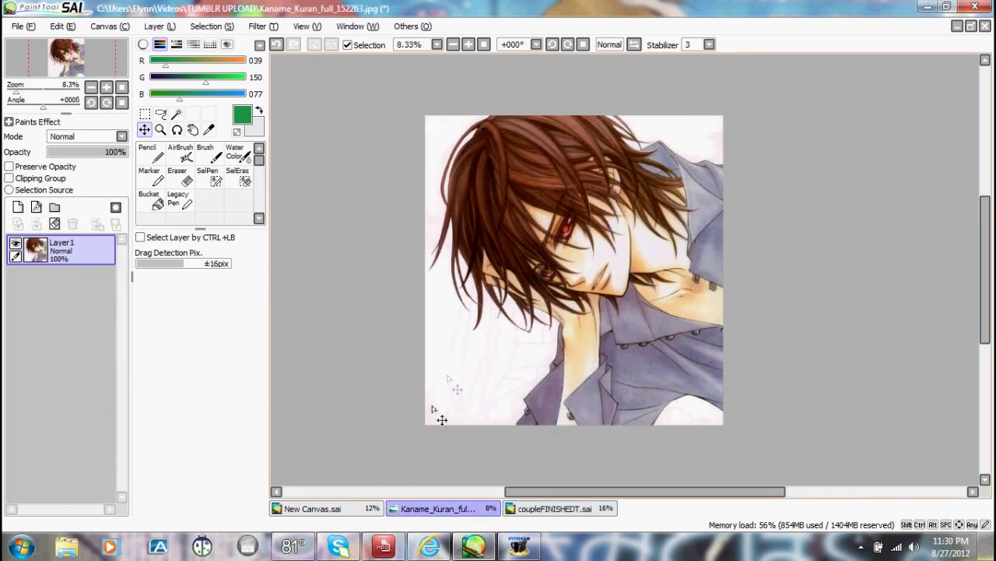
pyautogui.click(161, 114)
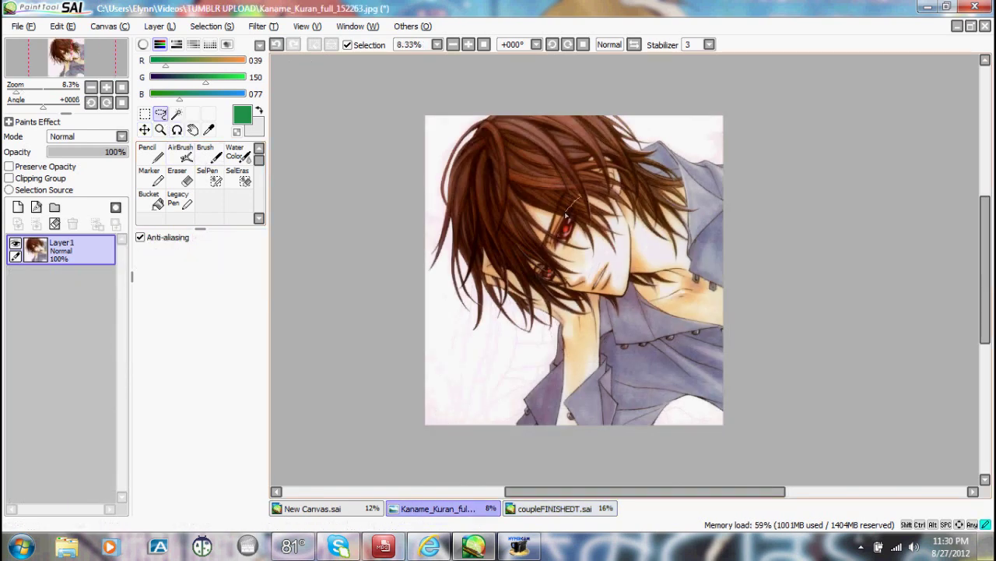
pyautogui.moveTo(589, 225); pyautogui.dragTo(557, 204)
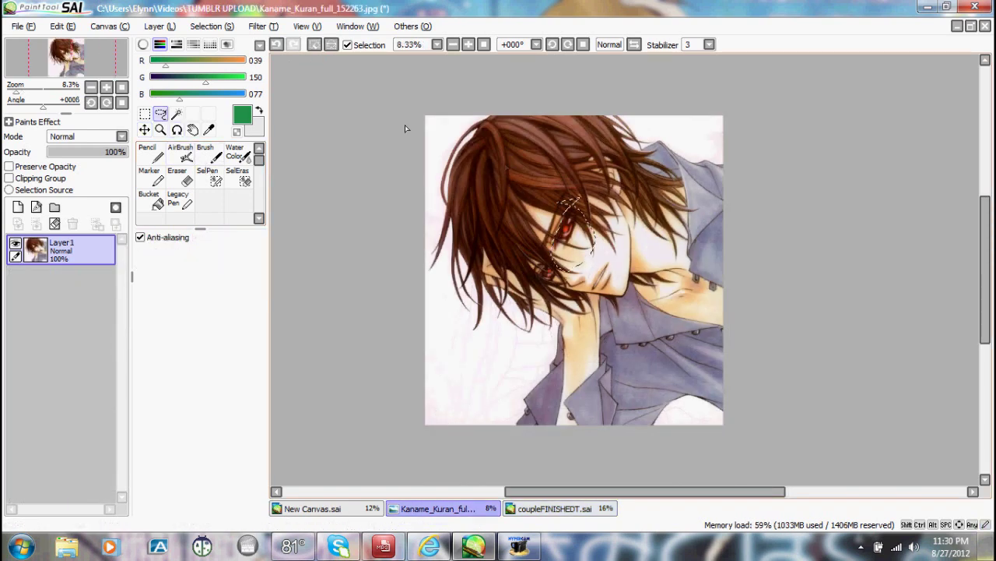
pyautogui.click(145, 129)
pyautogui.moveTo(573, 236)
pyautogui.mouseDown()
pyautogui.moveTo(583, 251)
pyautogui.moveTo(518, 209)
pyautogui.moveTo(578, 354)
pyautogui.moveTo(578, 278)
pyautogui.moveTo(547, 369)
pyautogui.moveTo(590, 360)
pyautogui.mouseUp()
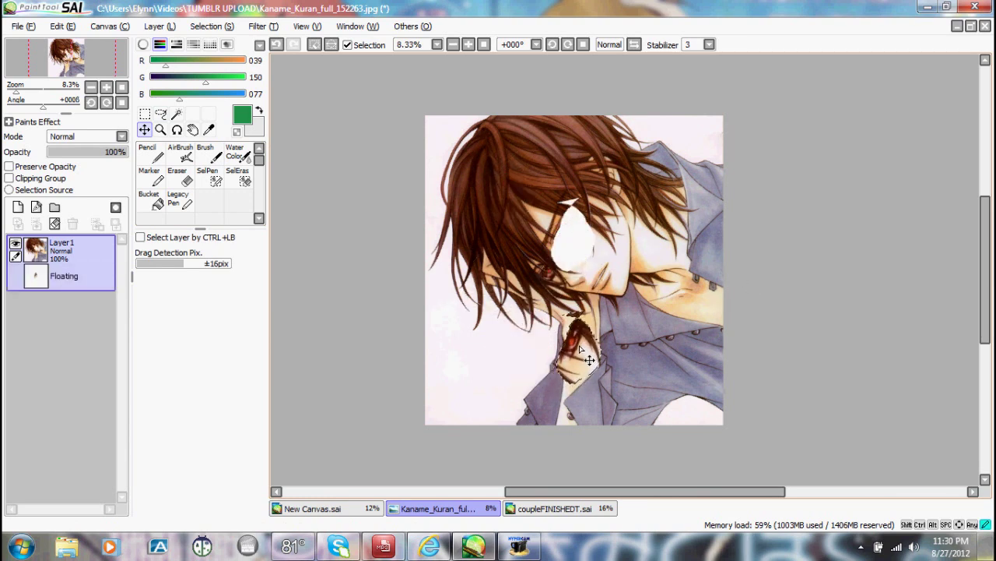
pyautogui.click(277, 45)
pyautogui.click(277, 45)
pyautogui.click(277, 45)
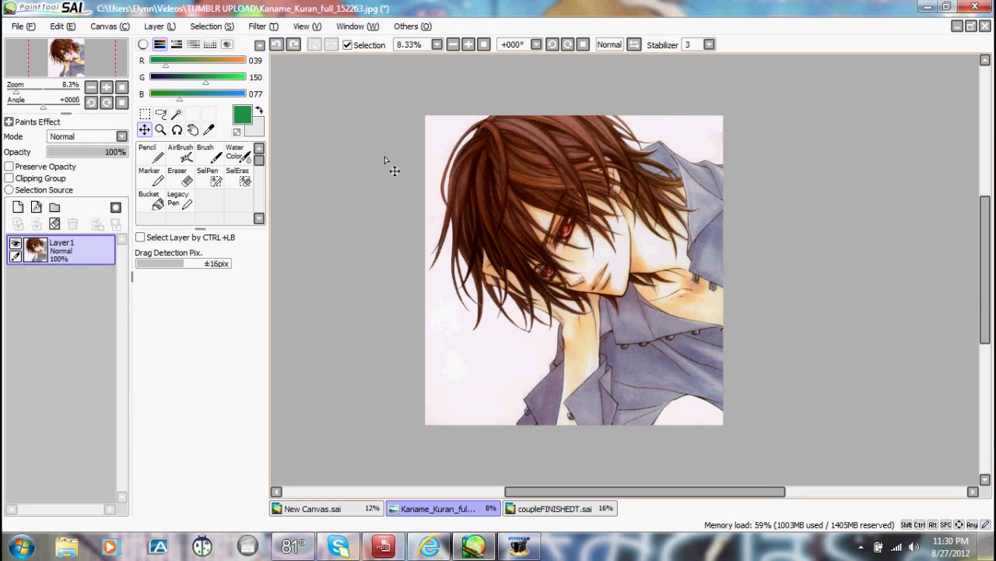
# Return to coupleFINISHEDT.sai and zoom in closely on the girl's face with the Zoom tool.
pyautogui.click(585, 508)
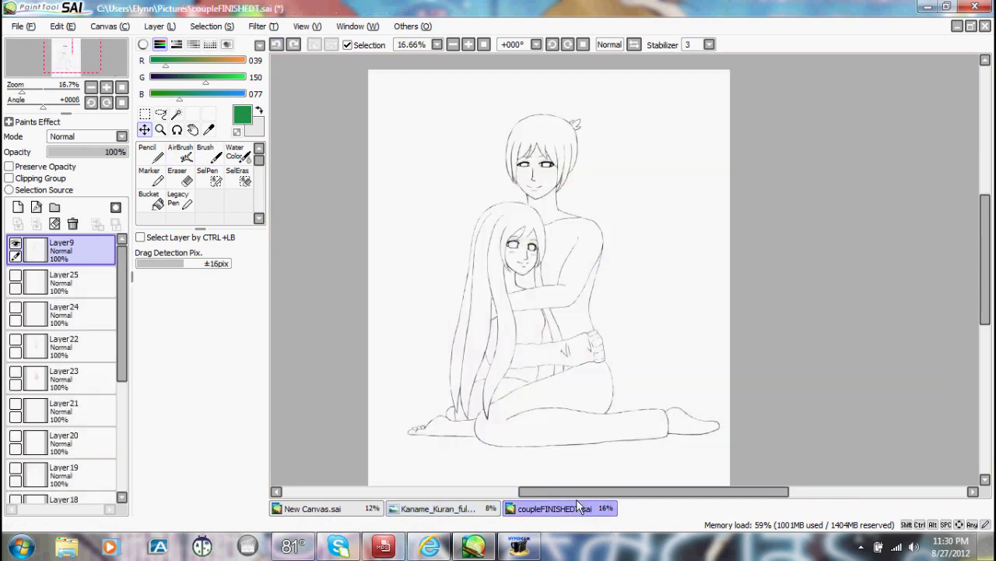
pyautogui.click(160, 129)
pyautogui.click(543, 276)
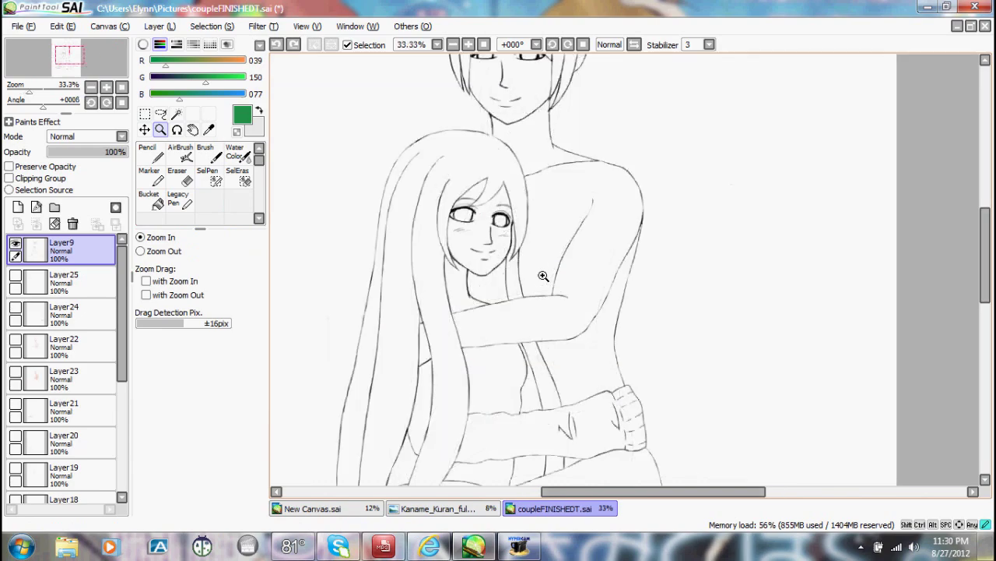
pyautogui.click(543, 275)
pyautogui.click(405, 207)
pyautogui.click(405, 207)
pyautogui.click(402, 206)
pyautogui.scroll(-3, 352, 185)
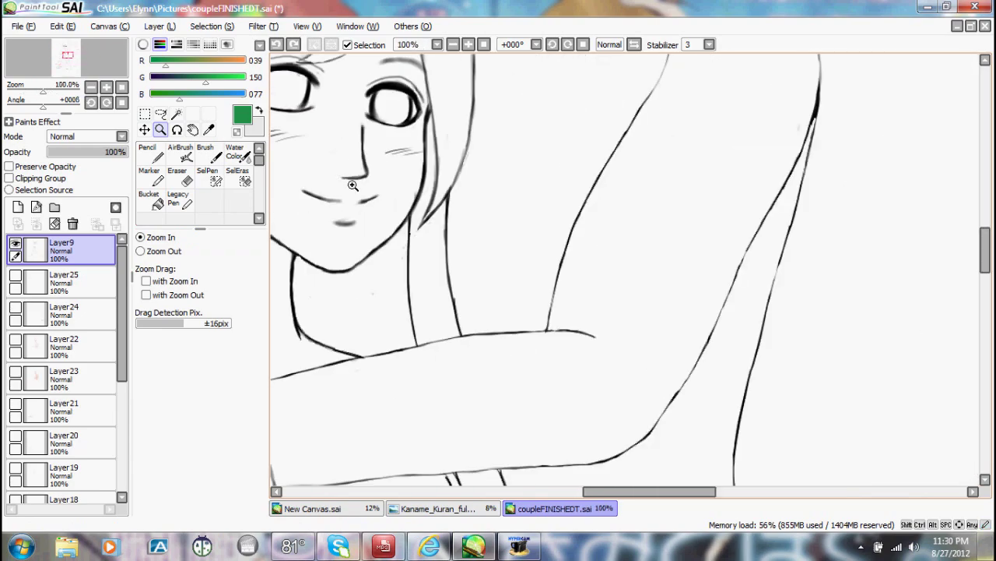
pyautogui.scroll(4, 354, 184)
pyautogui.moveTo(606, 492); pyautogui.dragTo(584, 492)
pyautogui.moveTo(983, 247); pyautogui.dragTo(983, 226)
pyautogui.moveTo(581, 492); pyautogui.dragTo(572, 492)
# Set the Zoom tool to Zoom Out and shrink the view to 16.66% to show both figures.
pyautogui.click(552, 245)
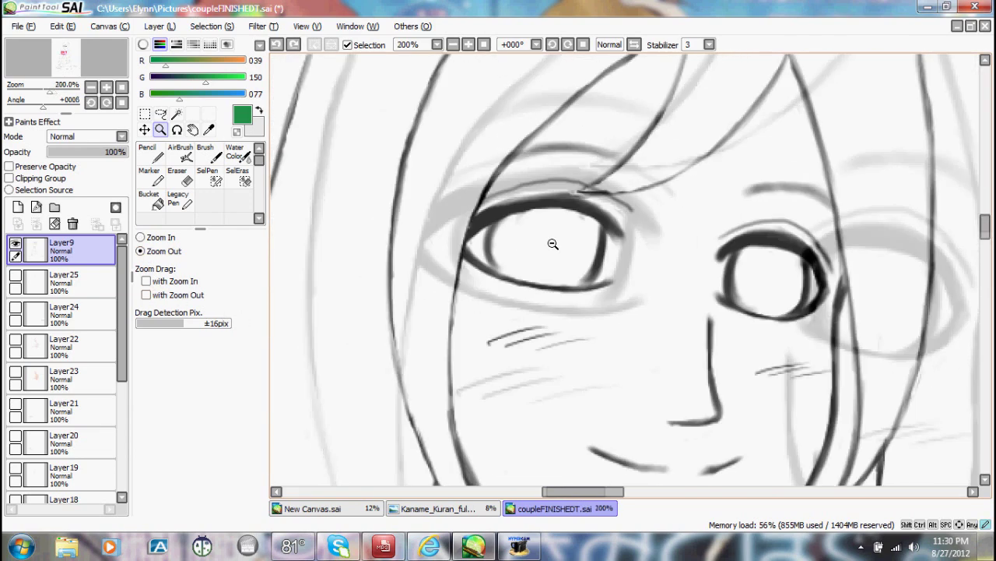
pyautogui.click(552, 244)
pyautogui.click(552, 245)
pyautogui.click(552, 244)
pyautogui.click(552, 243)
pyautogui.click(552, 238)
pyautogui.scroll(4, 555, 233)
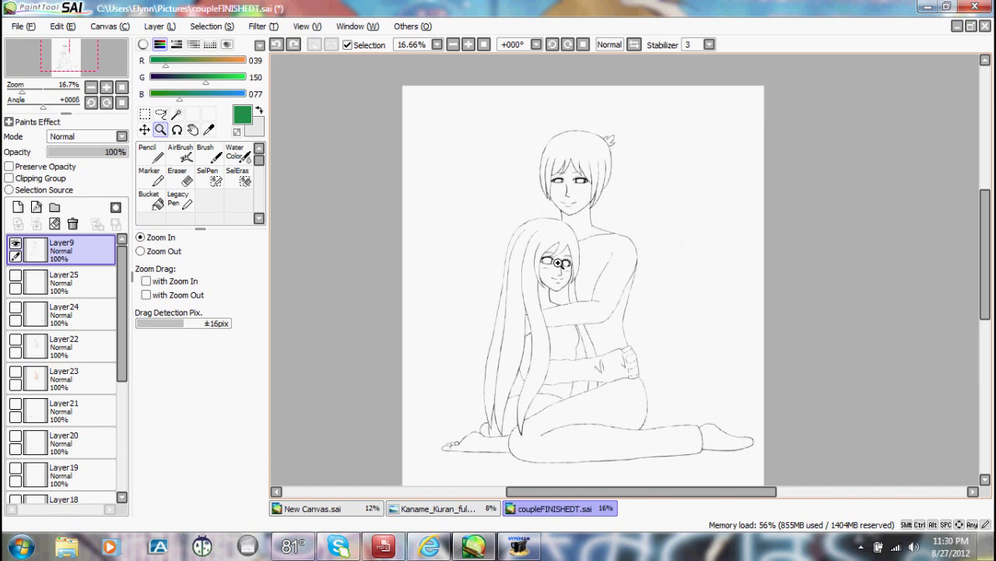
# Zoom in and out repeatedly on the couple drawing, finishing at 25%.
pyautogui.scroll(2, 558, 263)
pyautogui.scroll(-5, 581, 263)
pyautogui.scroll(5, 582, 264)
pyautogui.scroll(-5, 580, 263)
pyautogui.scroll(4, 581, 263)
pyautogui.scroll(-4, 581, 263)
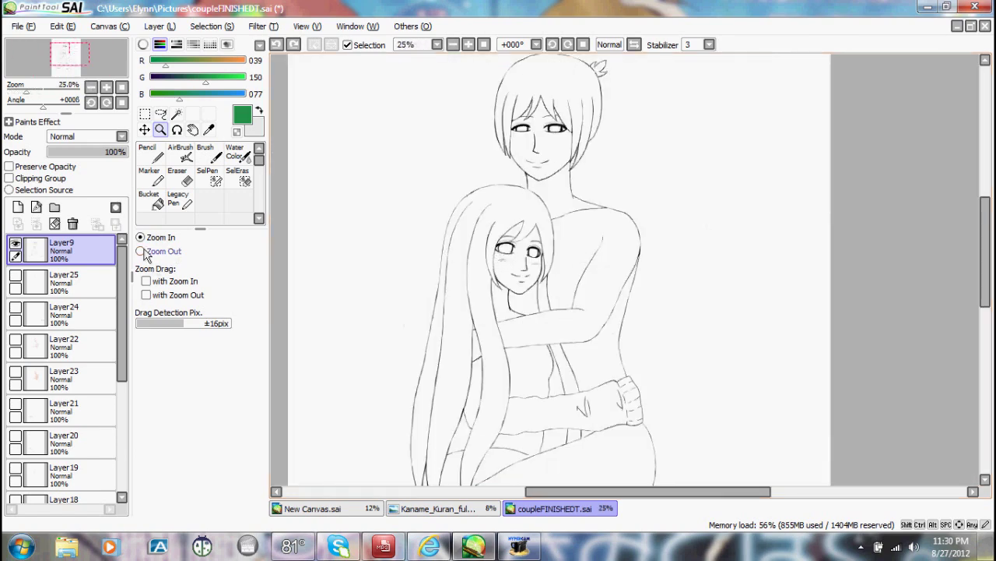
# Try rotating the canvas view with the Rotate tool and switch to the Hand tool.
pyautogui.click(177, 130)
pyautogui.scroll(-1, 589, 285)
pyautogui.moveTo(590, 285); pyautogui.dragTo(690, 287)
pyautogui.click(192, 130)
# Sample a light skin tone from the cheek below the upper eye in the Kaname_Kuran image with the color picker.
pyautogui.click(209, 129)
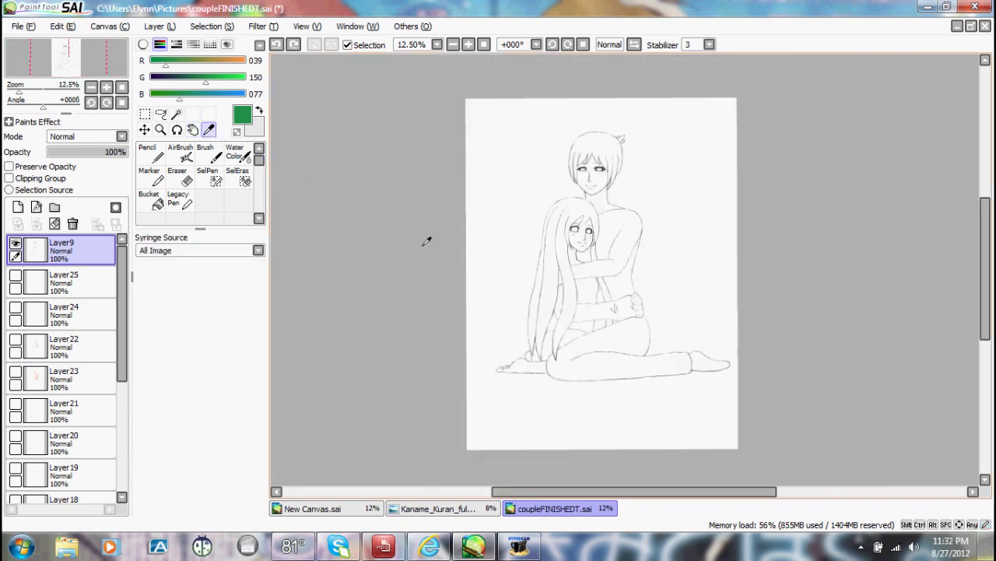
pyautogui.moveTo(573, 492); pyautogui.dragTo(584, 492)
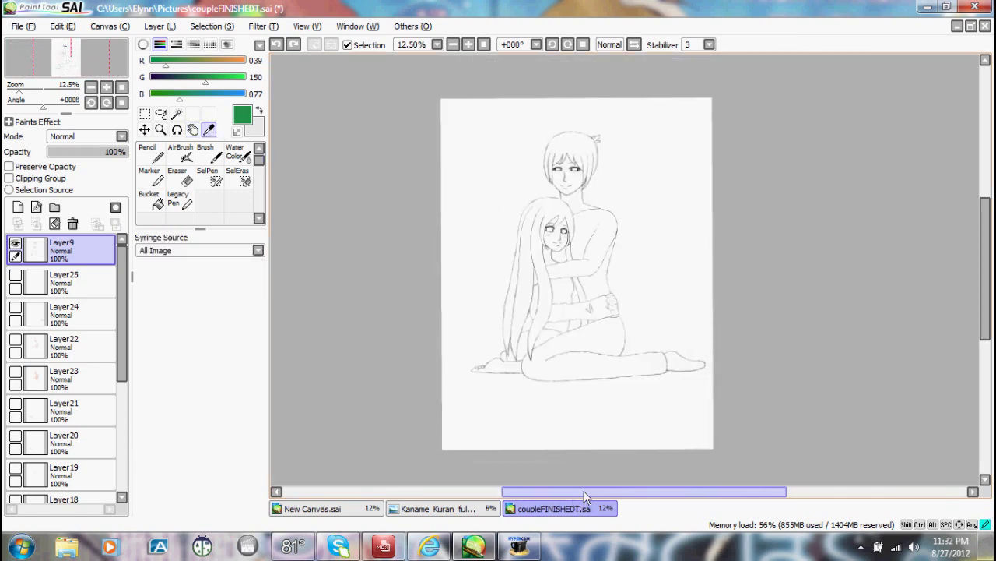
pyautogui.click(461, 510)
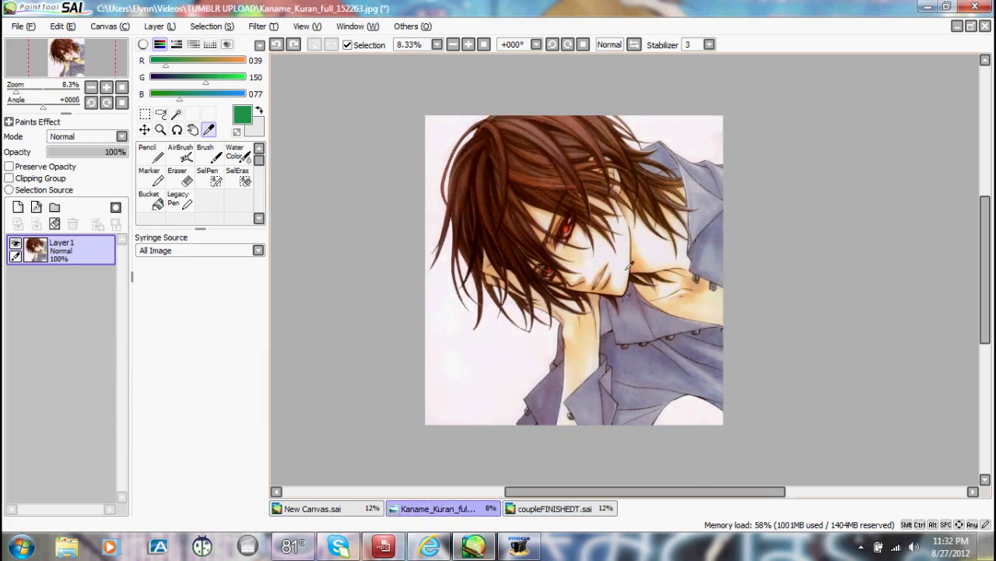
pyautogui.scroll(-1, 592, 252)
pyautogui.scroll(4, 591, 252)
pyautogui.scroll(-3, 592, 251)
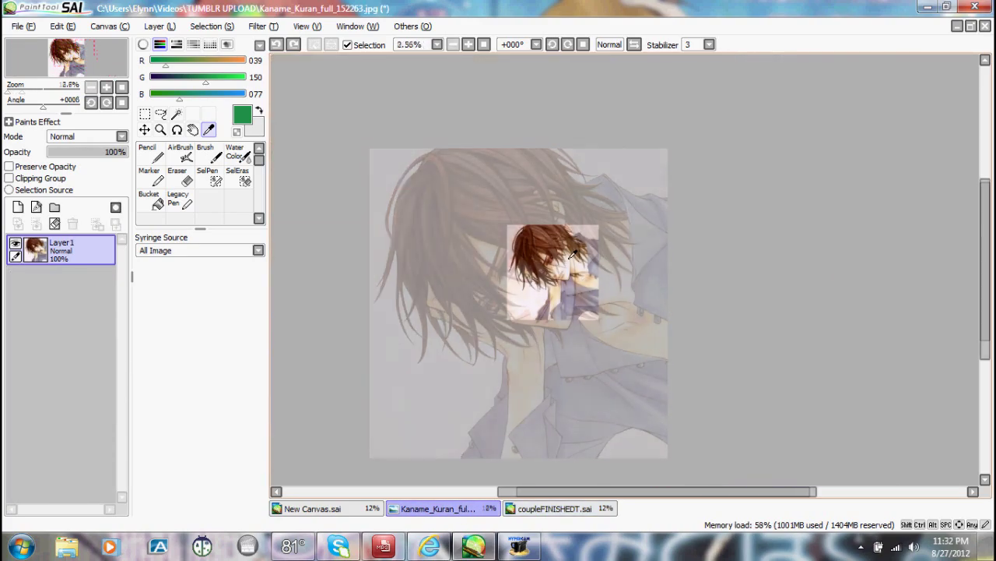
pyautogui.scroll(3, 554, 288)
pyautogui.moveTo(657, 492); pyautogui.dragTo(574, 496)
pyautogui.moveTo(985, 220); pyautogui.dragTo(985, 251)
pyautogui.scroll(-5, 439, 159)
pyautogui.scroll(5, 642, 244)
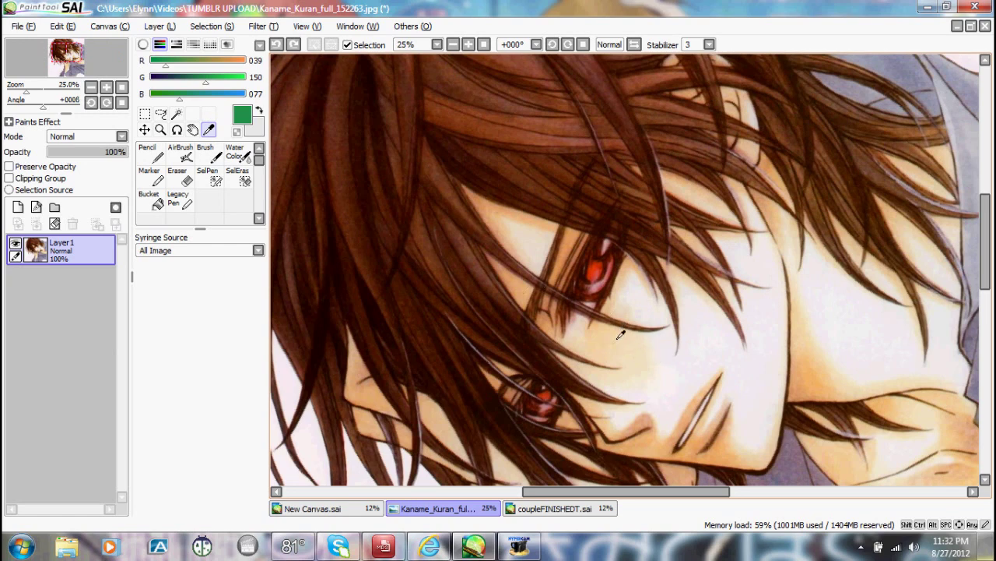
pyautogui.click(621, 335)
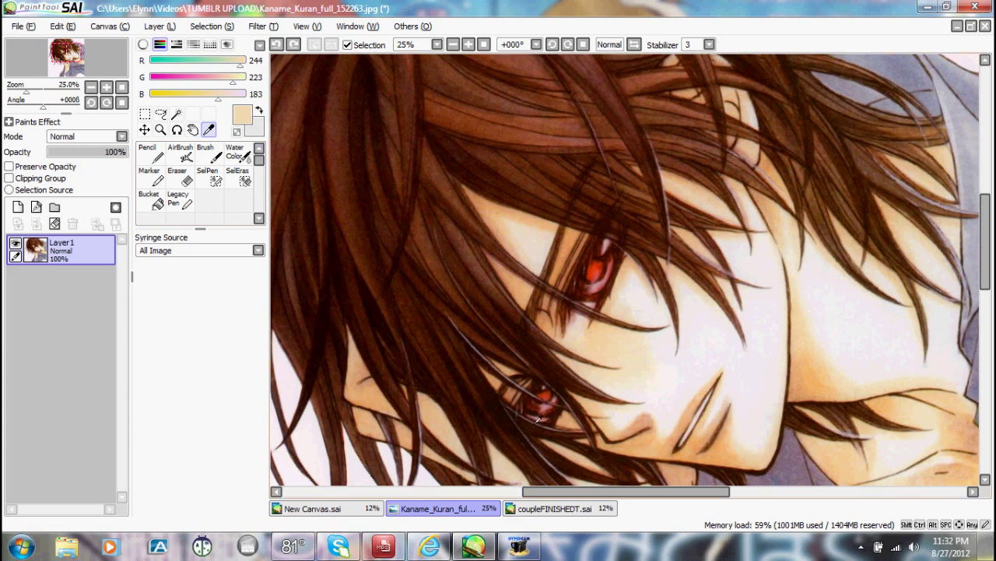
# In coupleFINISHEDT.sai, paint the sampled skin tone across the man's chest with the Brush at size 120 and undo it.
pyautogui.click(570, 510)
pyautogui.scroll(-1, 582, 493)
pyautogui.scroll(-2, 589, 321)
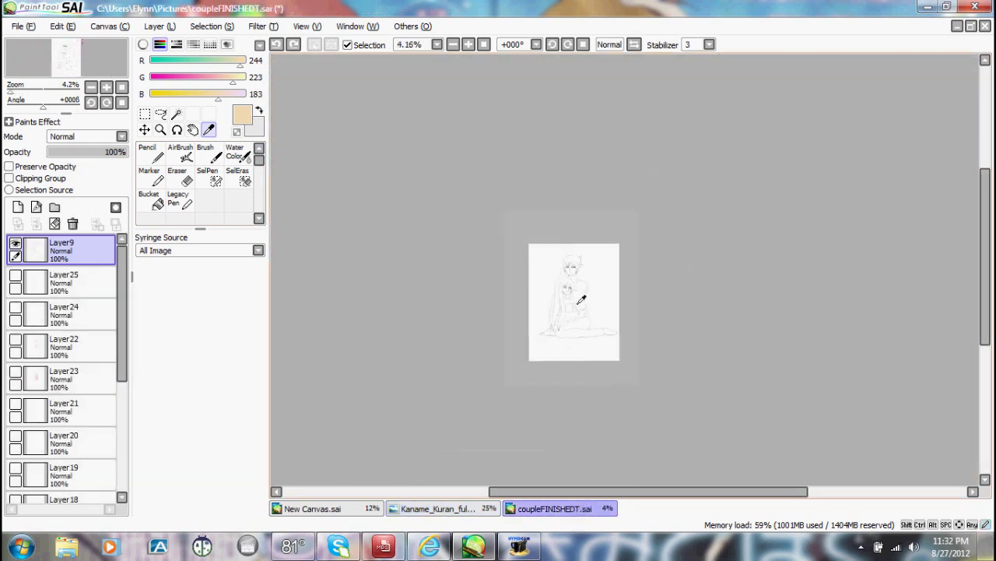
pyautogui.scroll(4, 573, 293)
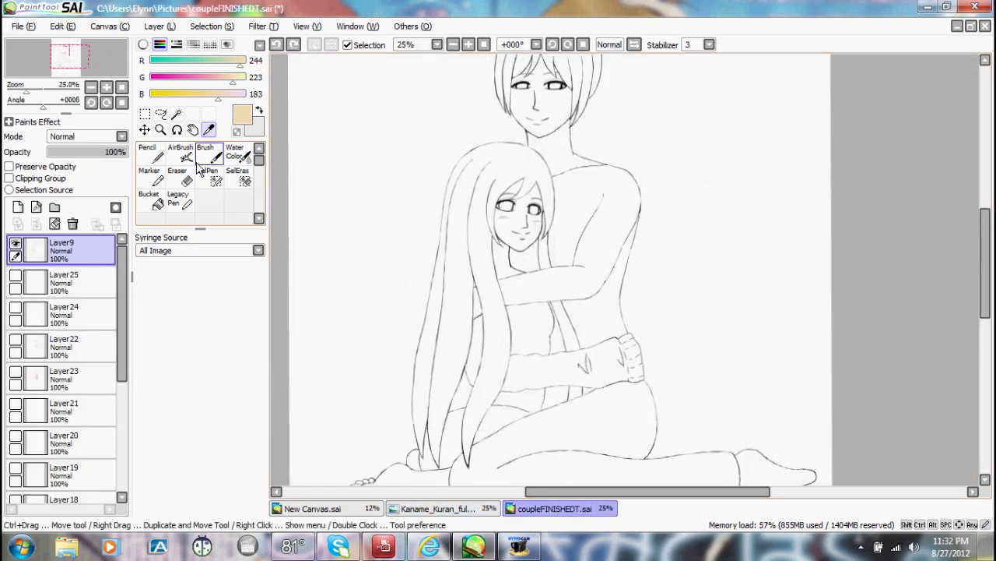
pyautogui.click(156, 155)
pyautogui.click(207, 154)
pyautogui.scroll(-3, 238, 459)
pyautogui.click(241, 479)
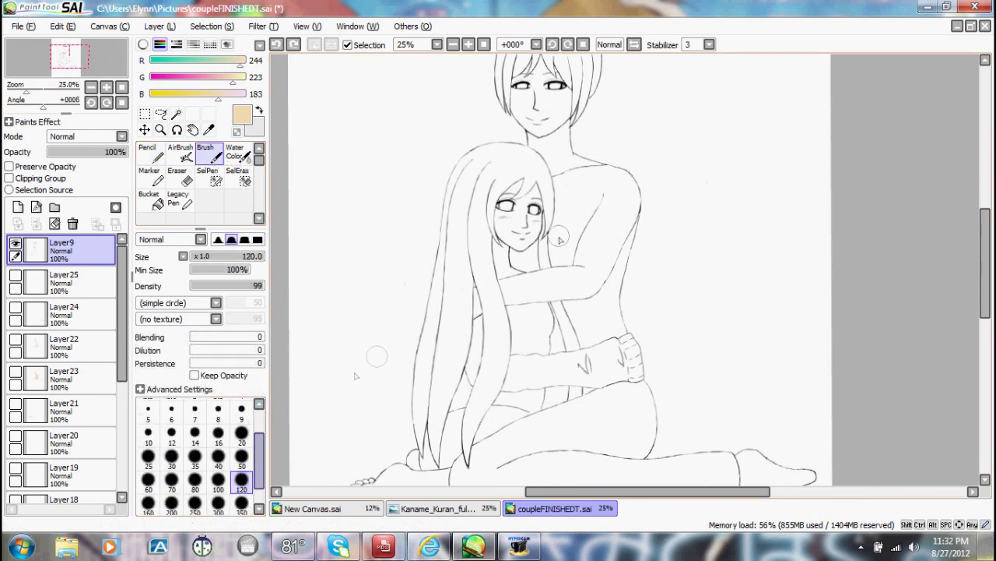
pyautogui.moveTo(563, 211)
pyautogui.mouseDown()
pyautogui.moveTo(588, 245)
pyautogui.moveTo(609, 208)
pyautogui.moveTo(585, 209)
pyautogui.moveTo(593, 233)
pyautogui.mouseUp()
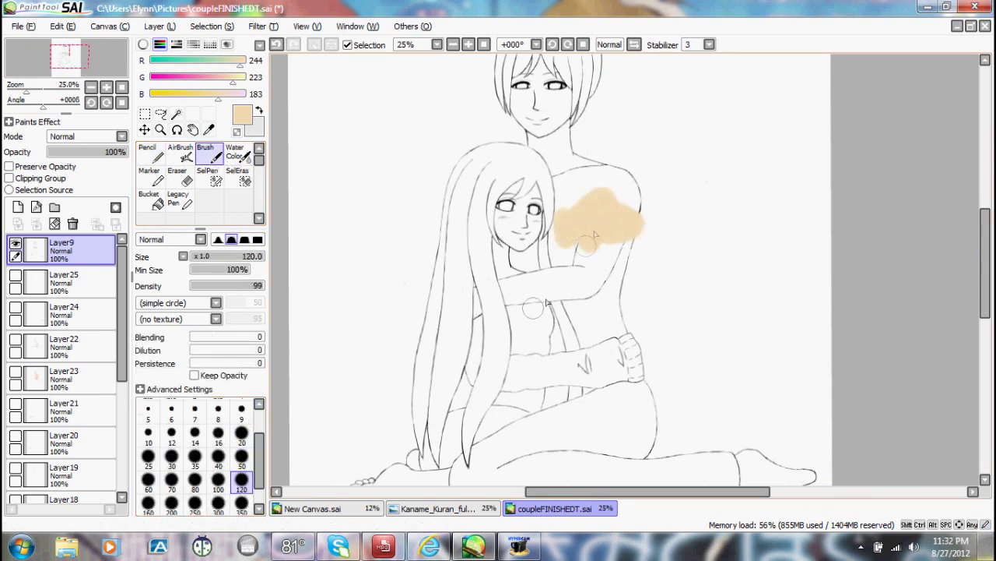
pyautogui.click(277, 45)
# Return to the Kaname_Kuran image and sample the red of the upper eye and several tones from the hair.
pyautogui.click(436, 509)
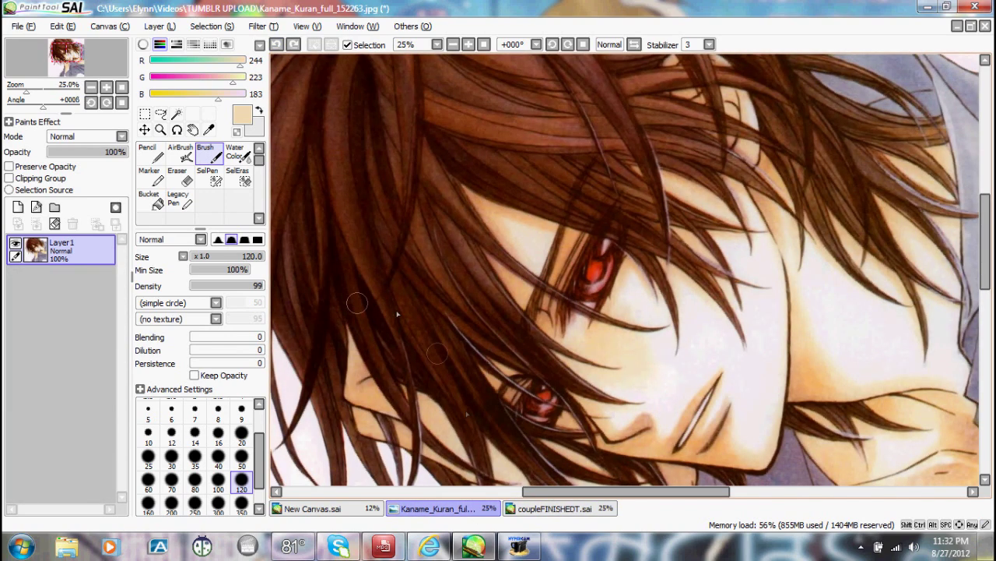
pyautogui.click(208, 129)
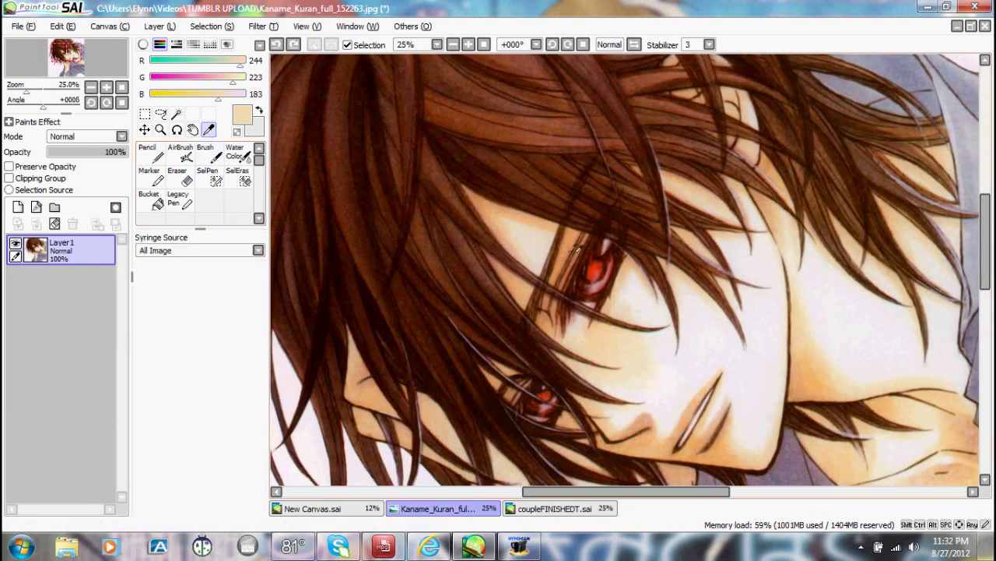
pyautogui.click(597, 268)
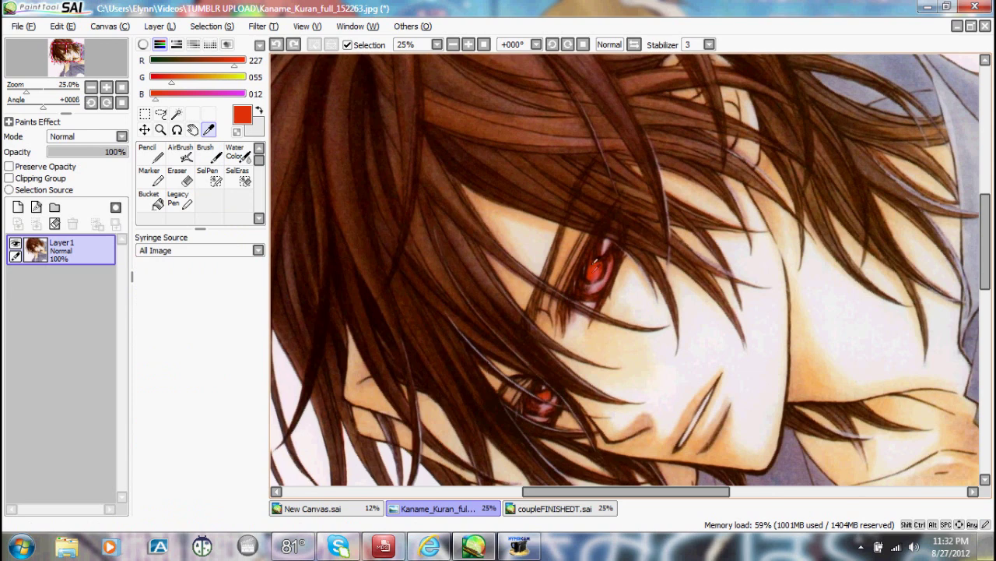
pyautogui.click(569, 205)
pyautogui.click(428, 169)
pyautogui.click(391, 174)
pyautogui.click(344, 125)
pyautogui.moveTo(347, 121); pyautogui.dragTo(363, 237)
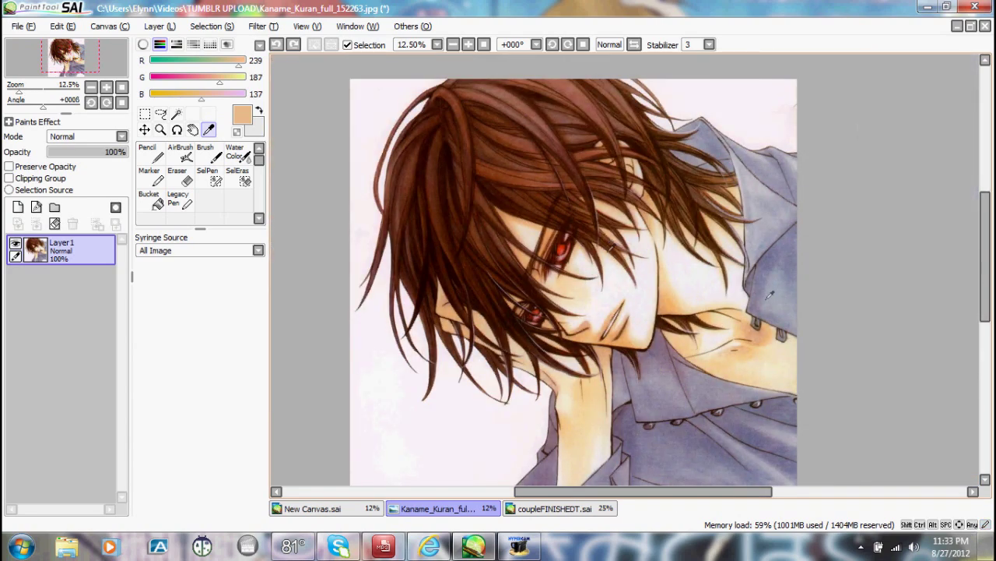
# Sample colors from the blue-grey shirt, the forearm skin, the hair and the face in the Kaname_Kuran image.
pyautogui.click(770, 294)
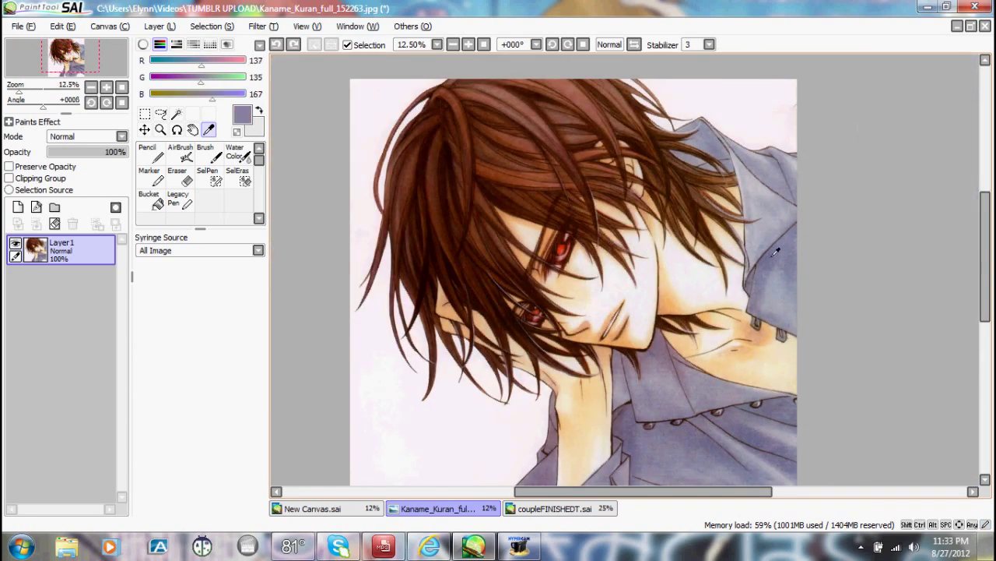
pyautogui.click(664, 391)
pyautogui.click(591, 412)
pyautogui.click(575, 366)
pyautogui.click(459, 210)
pyautogui.moveTo(447, 204); pyautogui.dragTo(619, 298)
# In coupleFINISHEDT.sai, paint cream Pencil strokes at sizes 500 and 300 in the blank area left of the figures.
pyautogui.click(570, 511)
pyautogui.scroll(-3, 656, 345)
pyautogui.scroll(2, 604, 418)
pyautogui.click(467, 508)
pyautogui.click(542, 508)
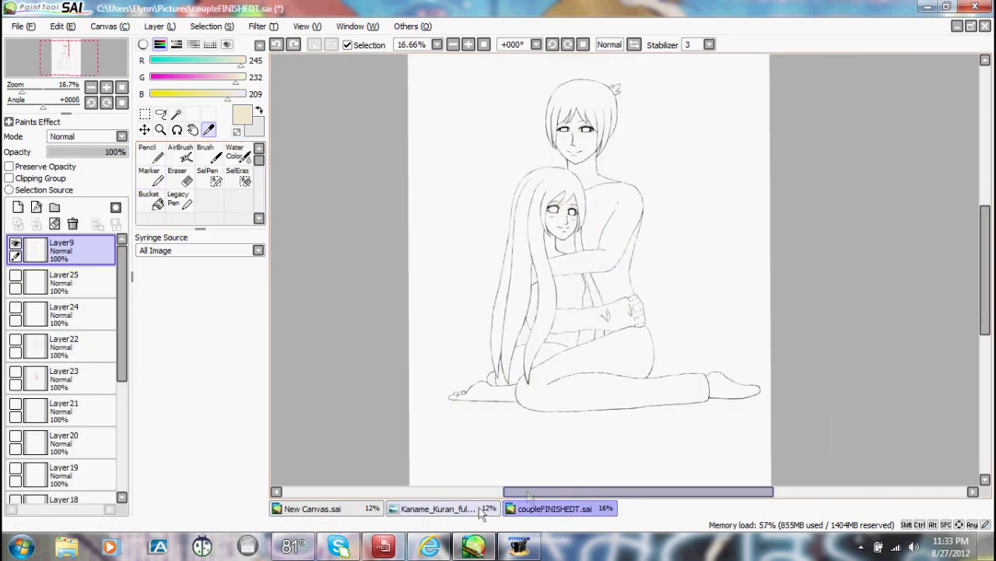
pyautogui.click(151, 154)
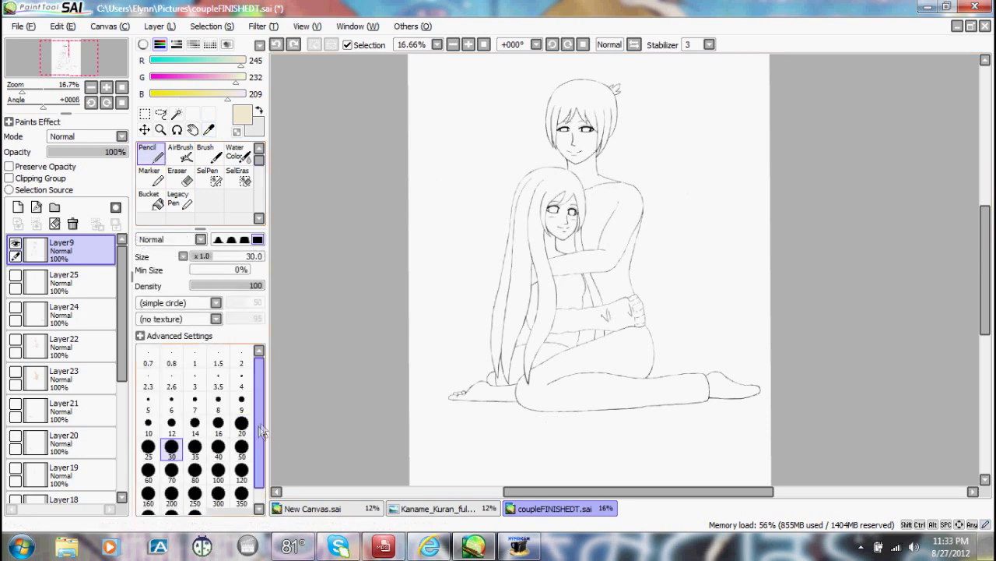
pyautogui.scroll(-1, 194, 434)
pyautogui.click(195, 500)
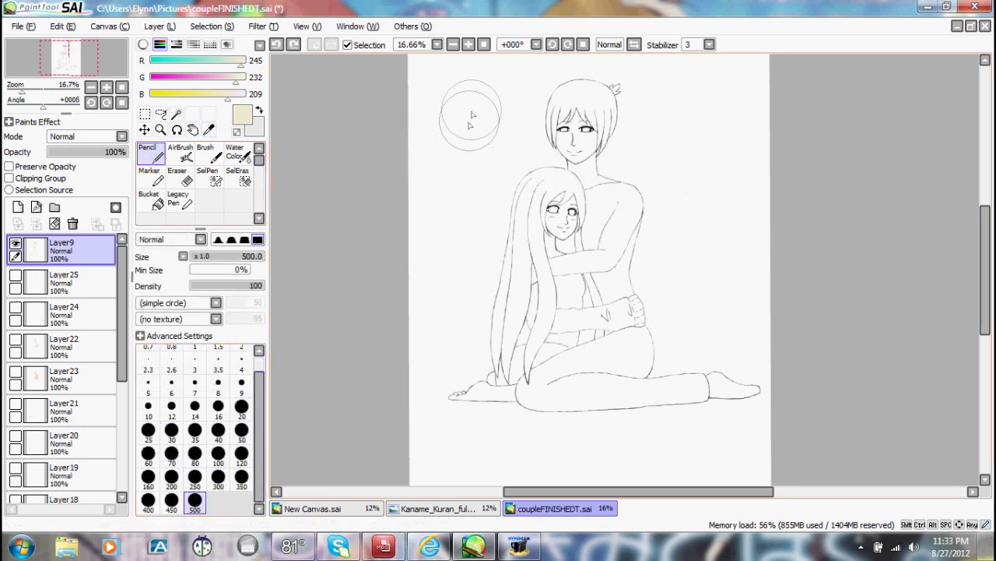
pyautogui.moveTo(467, 109); pyautogui.dragTo(458, 227)
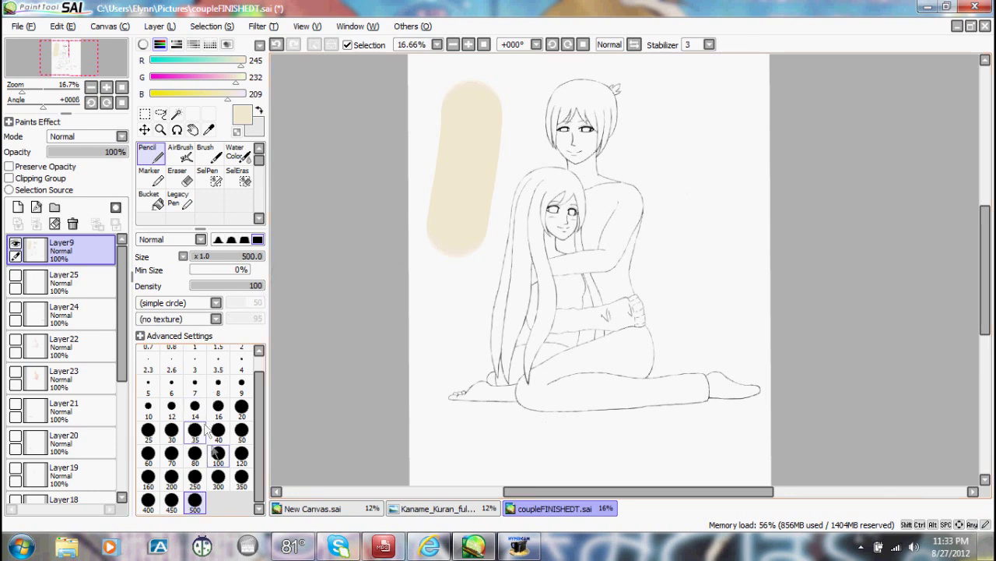
pyautogui.moveTo(417, 144); pyautogui.dragTo(413, 218)
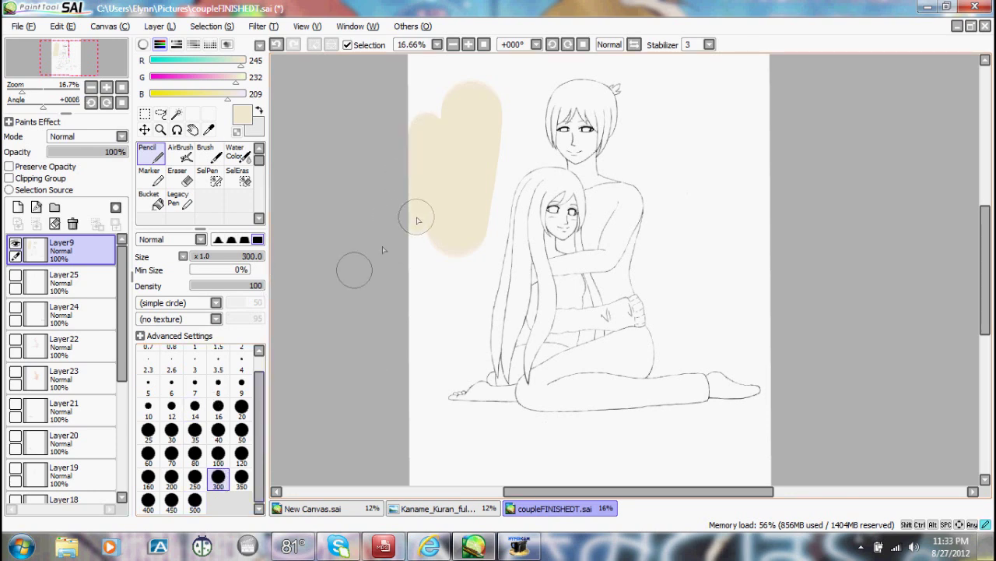
# Replace the wide strokes with thin Pencil marks at sizes 6 and 50 beside the figures, and undo all of them.
pyautogui.click(171, 385)
pyautogui.click(277, 45)
pyautogui.click(277, 45)
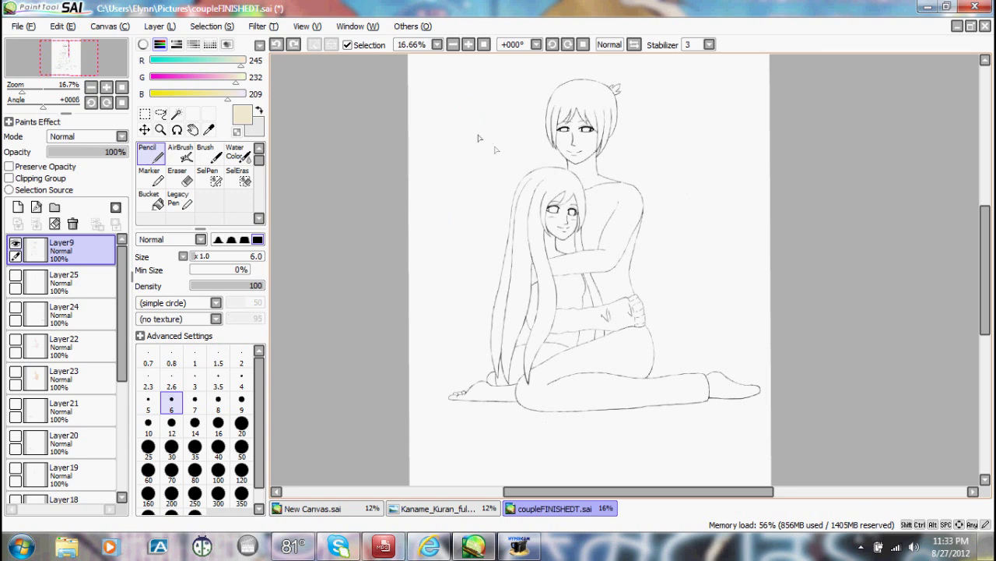
pyautogui.click(277, 41)
pyautogui.click(242, 446)
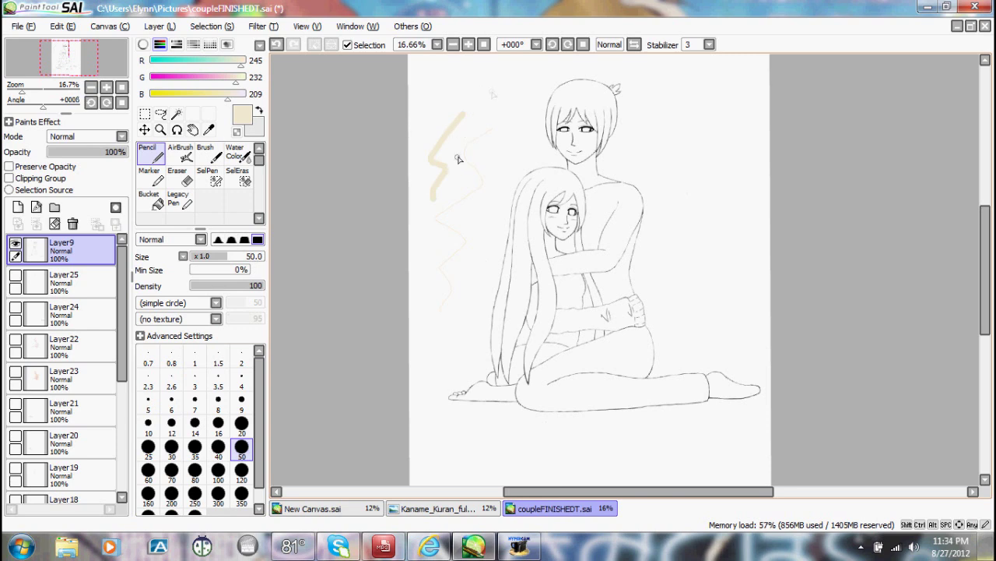
pyautogui.click(276, 44)
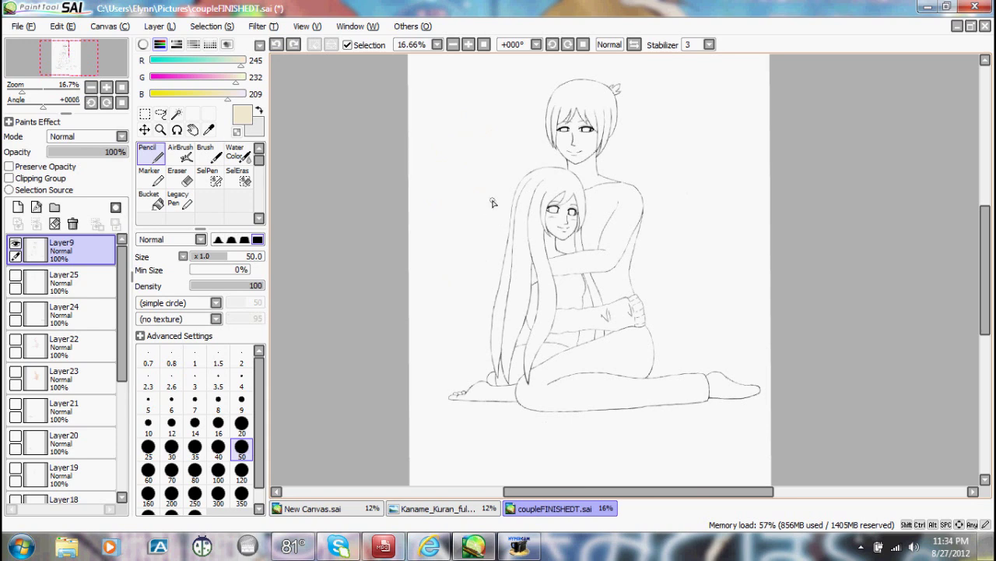
# Paint a soft AirBrush stroke at size 350 in the blank area left of the figures and undo it.
pyautogui.click(180, 152)
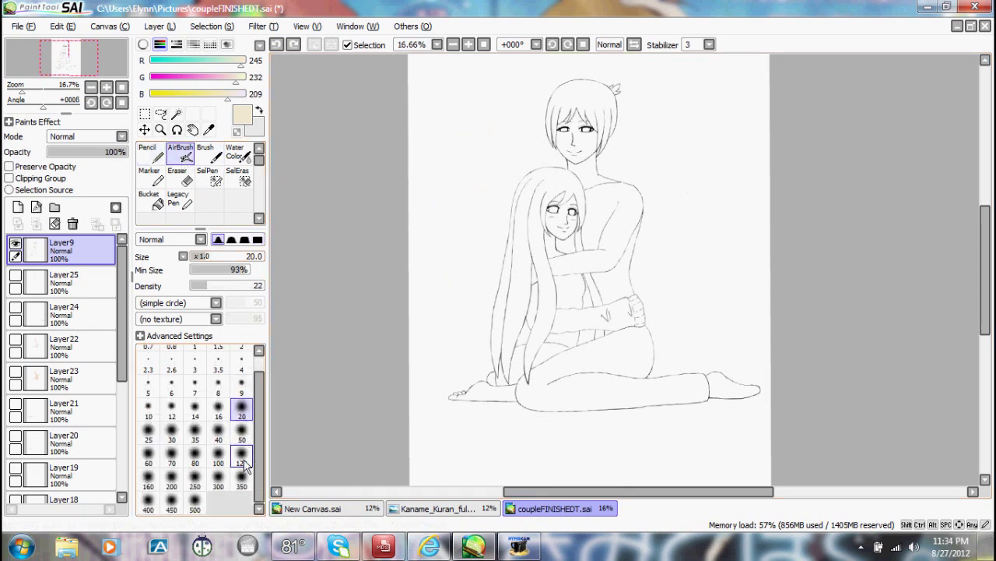
pyautogui.click(242, 478)
pyautogui.moveTo(457, 160)
pyautogui.mouseDown()
pyautogui.moveTo(467, 130)
pyautogui.moveTo(473, 165)
pyautogui.moveTo(437, 167)
pyautogui.mouseUp()
pyautogui.click(277, 45)
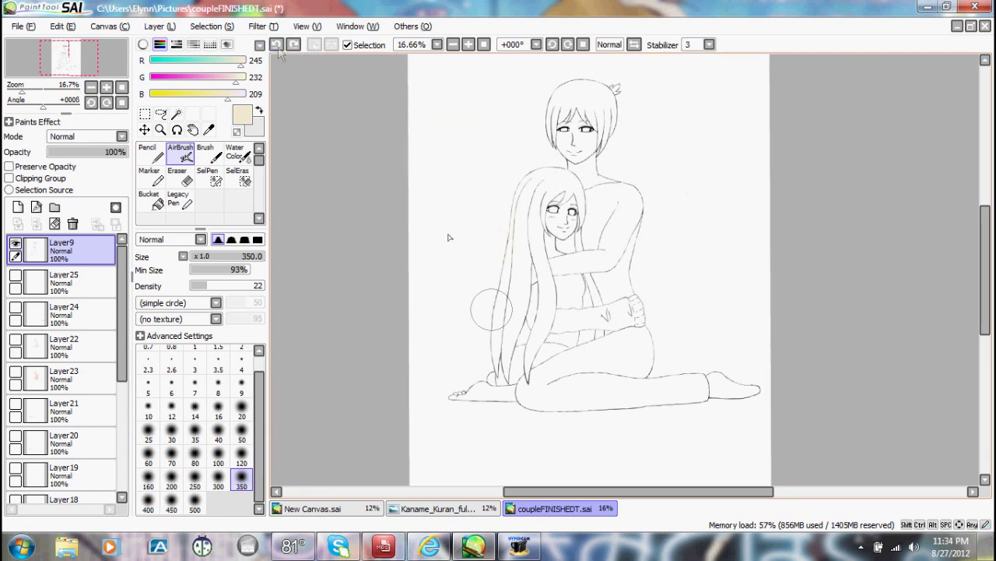
# Paint a dark purple stroke and a single dab left of the figures with the Brush at size 350.
pyautogui.click(215, 156)
pyautogui.click(242, 479)
pyautogui.click(241, 502)
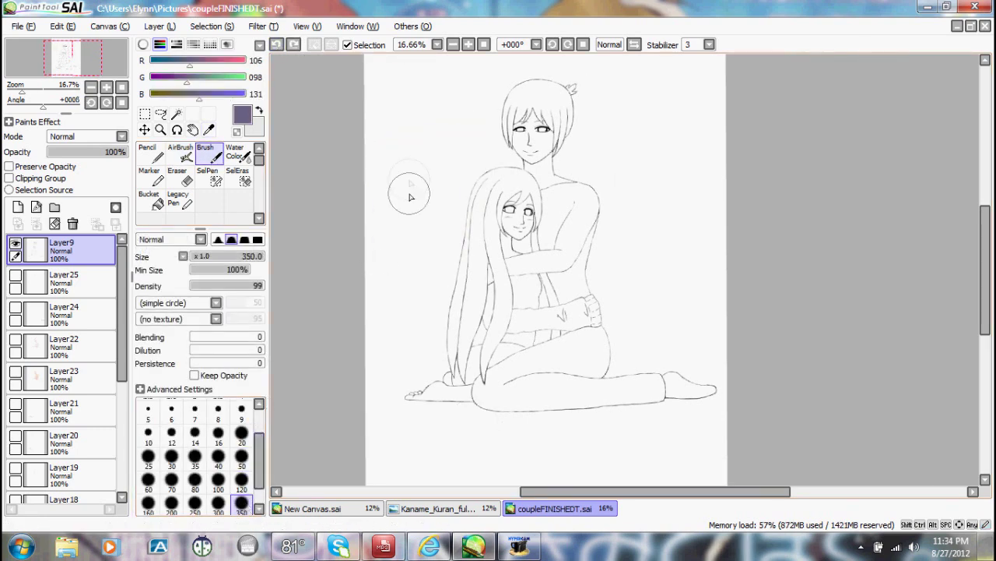
pyautogui.moveTo(440, 144); pyautogui.dragTo(393, 229)
pyautogui.click(411, 109)
# Dab a cluster of overlapping purple Brush spots in the blank area right of the man's head.
pyautogui.click(660, 152)
pyautogui.click(651, 118)
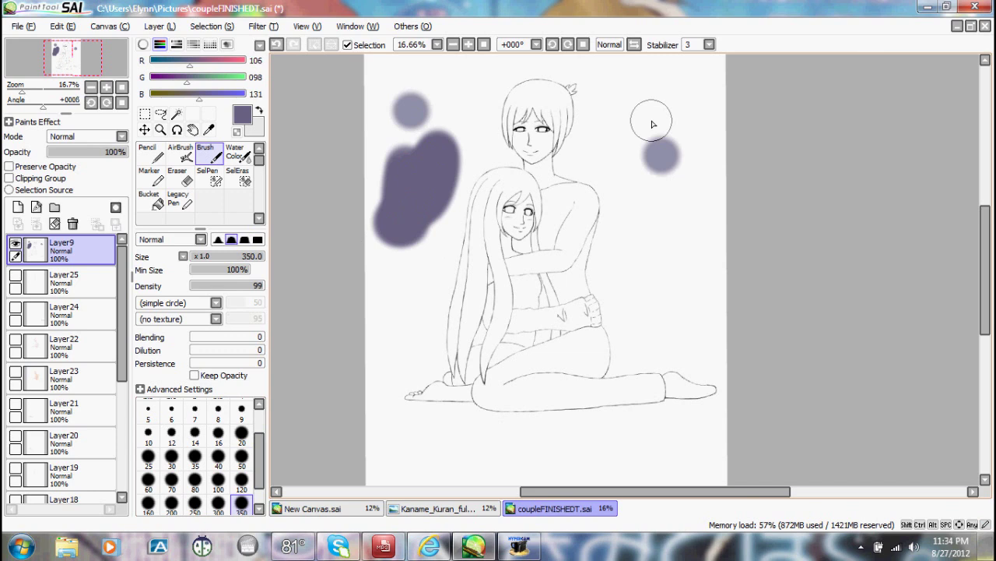
pyautogui.click(689, 148)
pyautogui.click(641, 153)
pyautogui.click(669, 165)
pyautogui.click(668, 178)
pyautogui.click(652, 180)
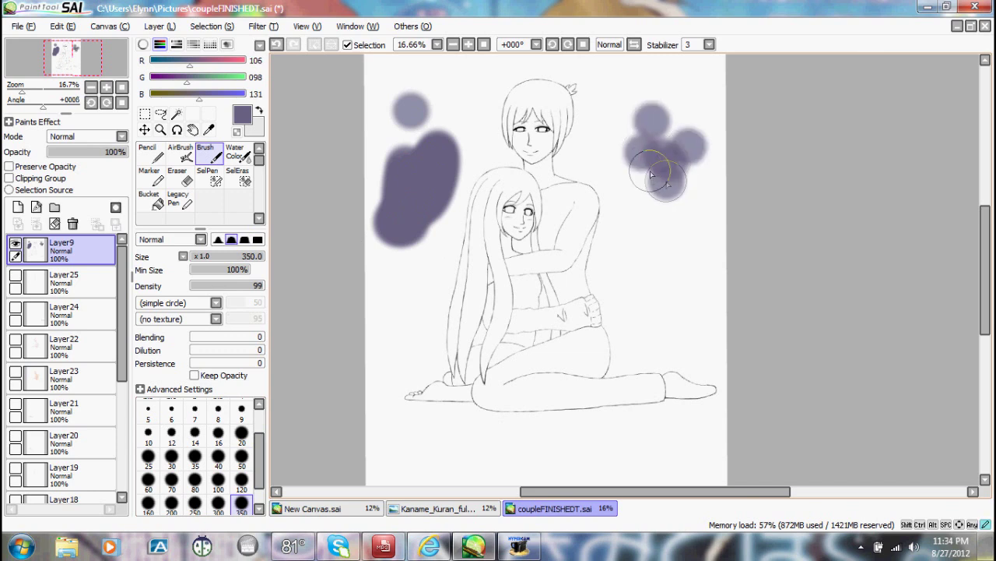
pyautogui.click(645, 160)
pyautogui.click(665, 154)
pyautogui.click(671, 183)
pyautogui.click(656, 189)
pyautogui.click(659, 164)
pyautogui.click(660, 163)
pyautogui.click(678, 209)
pyautogui.click(676, 210)
# Dab a second cluster of purple Brush spots lower down beside the man's arm and undo all the Brush marks.
pyautogui.click(679, 273)
pyautogui.click(679, 273)
pyautogui.click(679, 272)
pyautogui.click(658, 254)
pyautogui.click(661, 256)
pyautogui.click(691, 302)
pyautogui.click(632, 297)
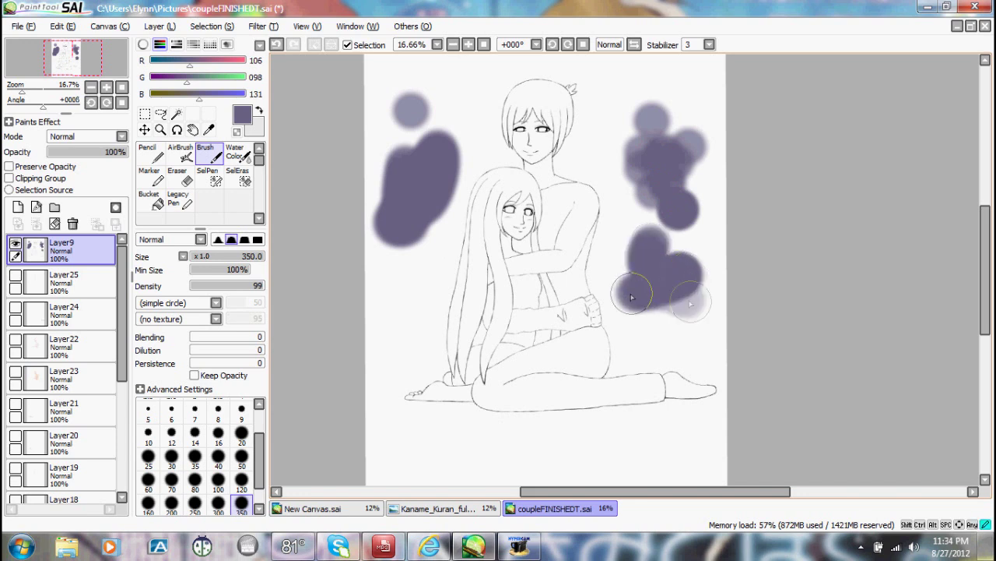
pyautogui.click(277, 44)
pyautogui.click(276, 44)
pyautogui.click(276, 45)
pyautogui.click(276, 44)
# Paint overlapping purple Water Color strokes at size 350 left of the figures and undo them all.
pyautogui.click(238, 154)
pyautogui.click(241, 476)
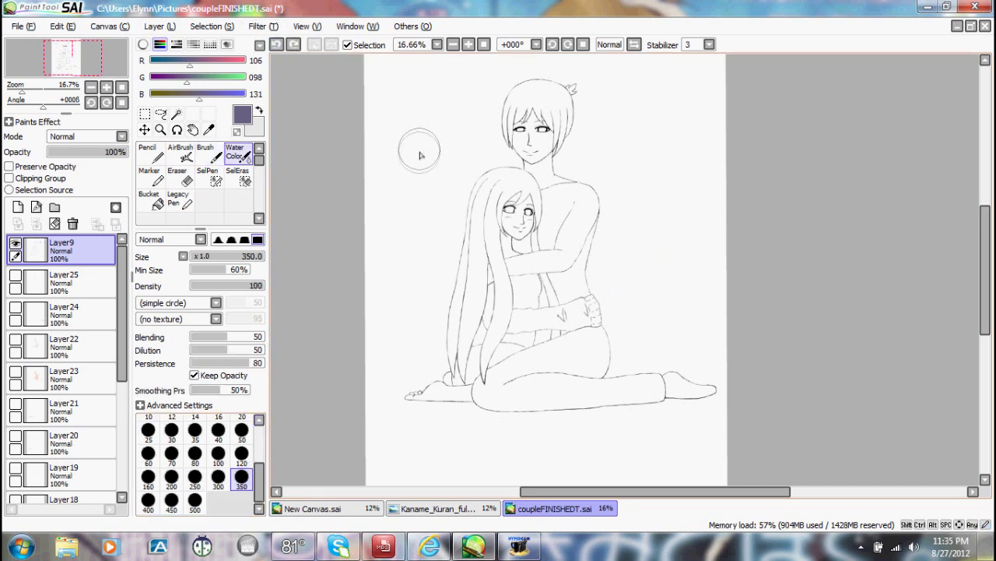
pyautogui.moveTo(433, 119)
pyautogui.mouseDown()
pyautogui.moveTo(402, 170)
pyautogui.moveTo(442, 123)
pyautogui.moveTo(396, 234)
pyautogui.mouseUp()
pyautogui.moveTo(410, 155)
pyautogui.mouseDown()
pyautogui.moveTo(469, 210)
pyautogui.moveTo(420, 207)
pyautogui.moveTo(428, 178)
pyautogui.moveTo(470, 212)
pyautogui.moveTo(445, 197)
pyautogui.moveTo(383, 195)
pyautogui.moveTo(422, 215)
pyautogui.moveTo(412, 232)
pyautogui.moveTo(426, 218)
pyautogui.moveTo(431, 236)
pyautogui.moveTo(408, 376)
pyautogui.moveTo(393, 343)
pyautogui.moveTo(405, 290)
pyautogui.moveTo(407, 311)
pyautogui.moveTo(422, 319)
pyautogui.moveTo(415, 267)
pyautogui.mouseUp()
pyautogui.click(277, 45)
pyautogui.click(277, 45)
pyautogui.click(277, 45)
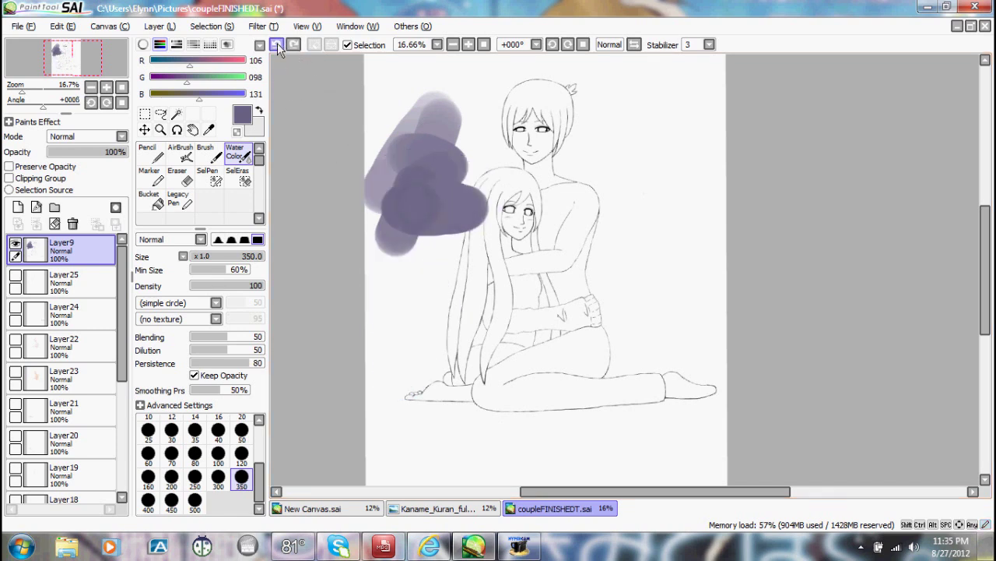
pyautogui.click(277, 45)
pyautogui.click(277, 45)
pyautogui.click(278, 45)
pyautogui.click(277, 45)
pyautogui.click(278, 45)
# Blend another purple Water Color patch in the blank area near the upper left of the canvas and undo it.
pyautogui.moveTo(430, 127)
pyautogui.mouseDown()
pyautogui.moveTo(457, 158)
pyautogui.moveTo(415, 169)
pyautogui.moveTo(402, 190)
pyautogui.moveTo(414, 135)
pyautogui.moveTo(397, 179)
pyautogui.moveTo(427, 168)
pyautogui.mouseUp()
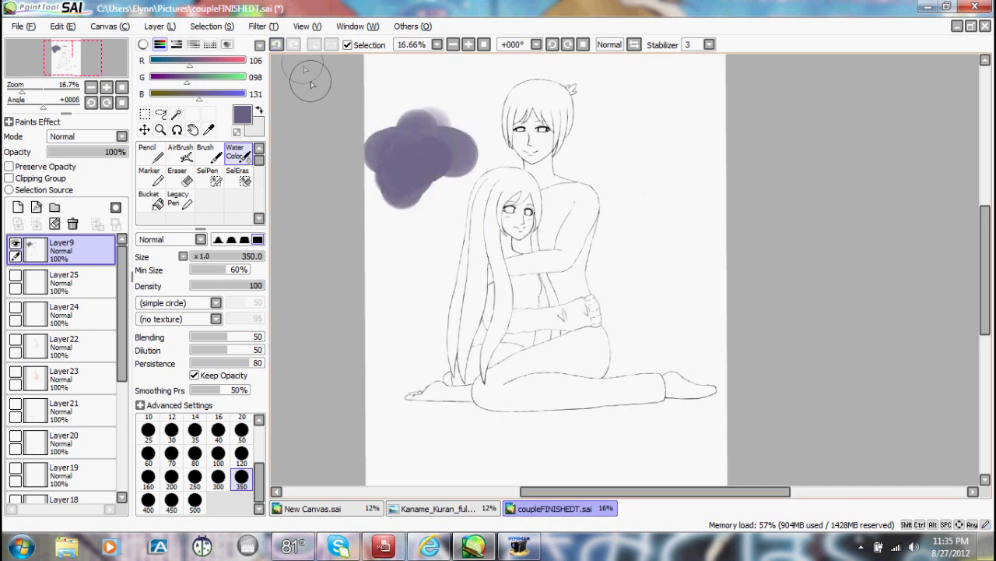
pyautogui.click(278, 45)
pyautogui.click(278, 45)
# Paint a solid purple area left of the figures with the Marker at size 500 and undo it.
pyautogui.click(149, 175)
pyautogui.moveTo(423, 167)
pyautogui.mouseDown()
pyautogui.moveTo(389, 291)
pyautogui.moveTo(441, 206)
pyautogui.moveTo(406, 156)
pyautogui.moveTo(419, 216)
pyautogui.moveTo(434, 183)
pyautogui.mouseUp()
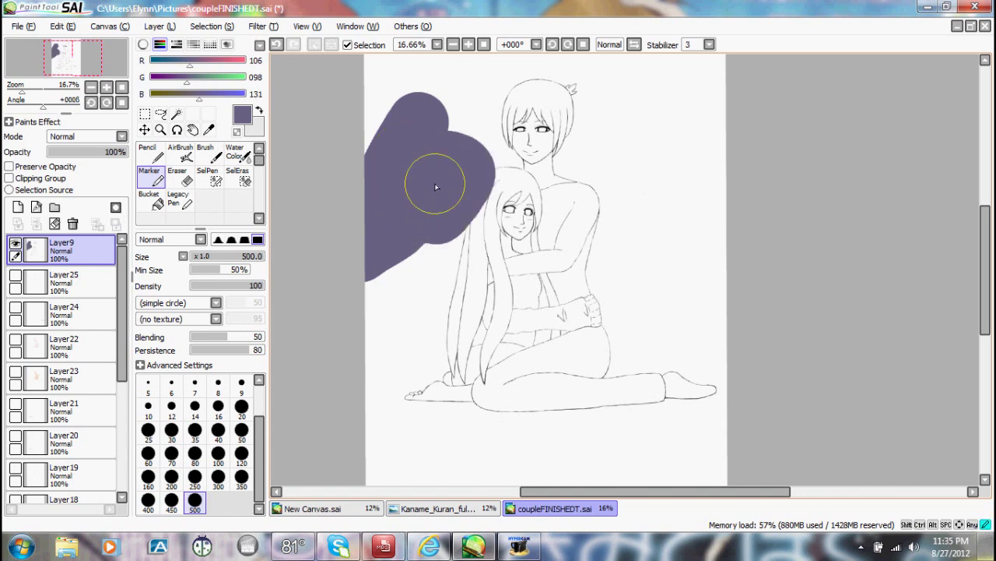
pyautogui.click(277, 45)
pyautogui.click(277, 46)
# Erase part of the woman's face with the Eraser at size 350 and undo it.
pyautogui.press('e')
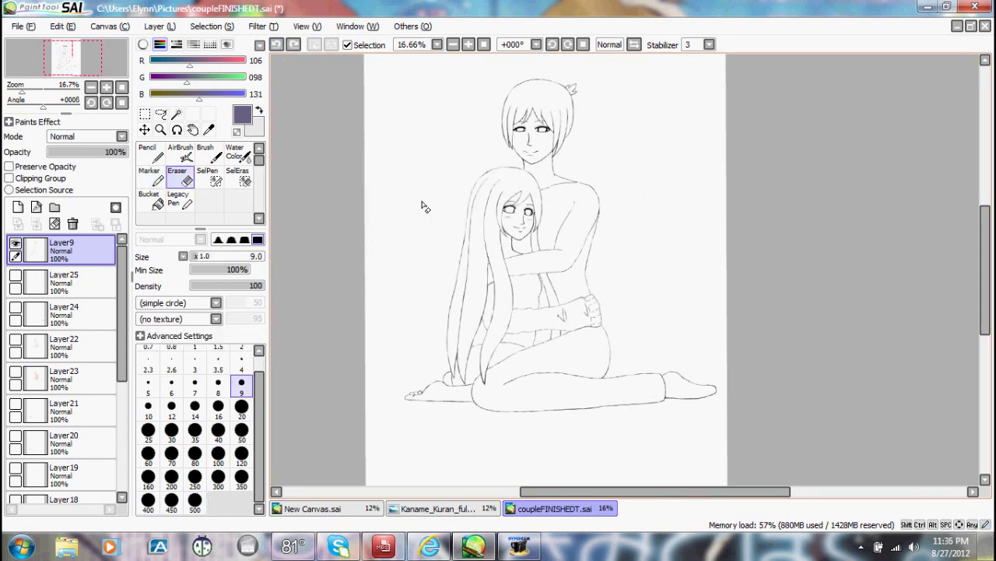
pyautogui.click(241, 477)
pyautogui.moveTo(523, 212); pyautogui.dragTo(539, 229)
pyautogui.hotkey('ctrl', 'z')
# Select the man's hair on the working layer with the Magic Wand.
pyautogui.click(218, 180)
pyautogui.scroll(3, 555, 235)
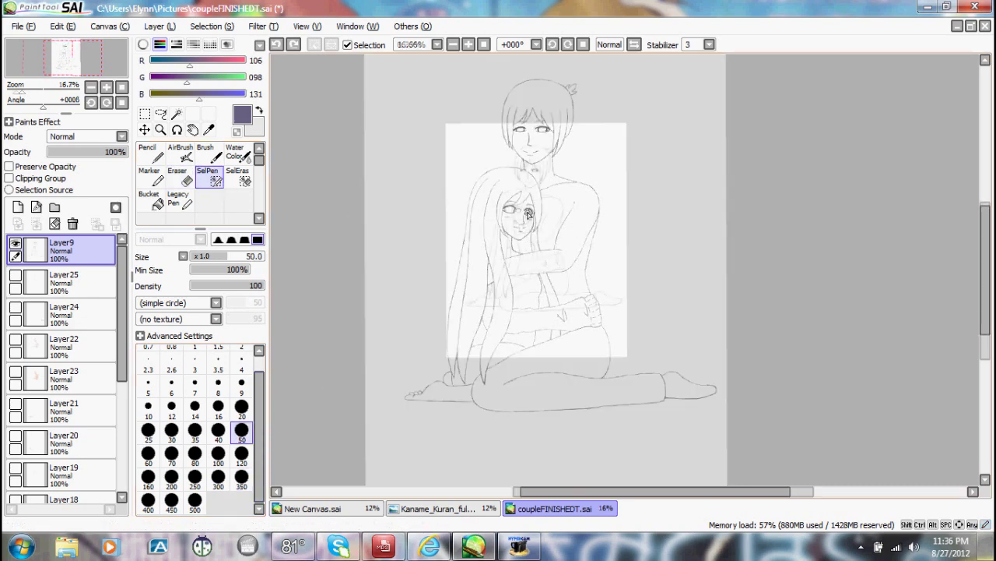
pyautogui.scroll(-1, 529, 215)
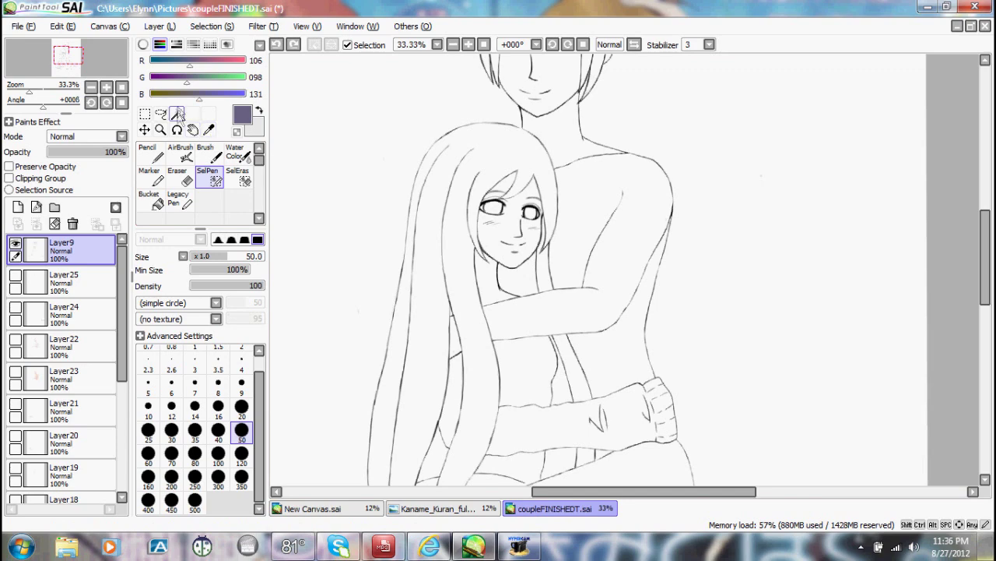
pyautogui.click(177, 114)
pyautogui.scroll(3, 453, 291)
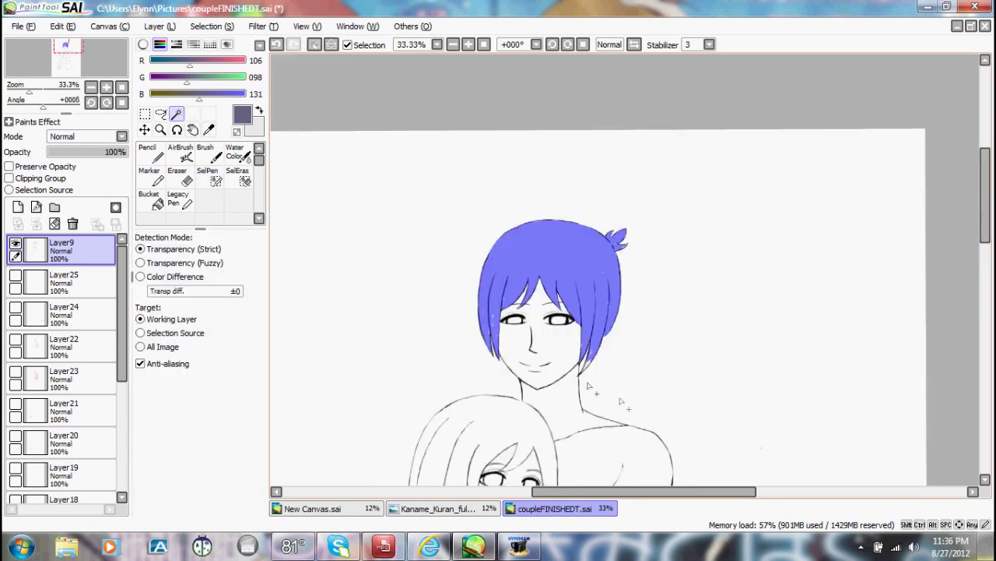
pyautogui.scroll(-1, 611, 361)
pyautogui.scroll(4, 598, 336)
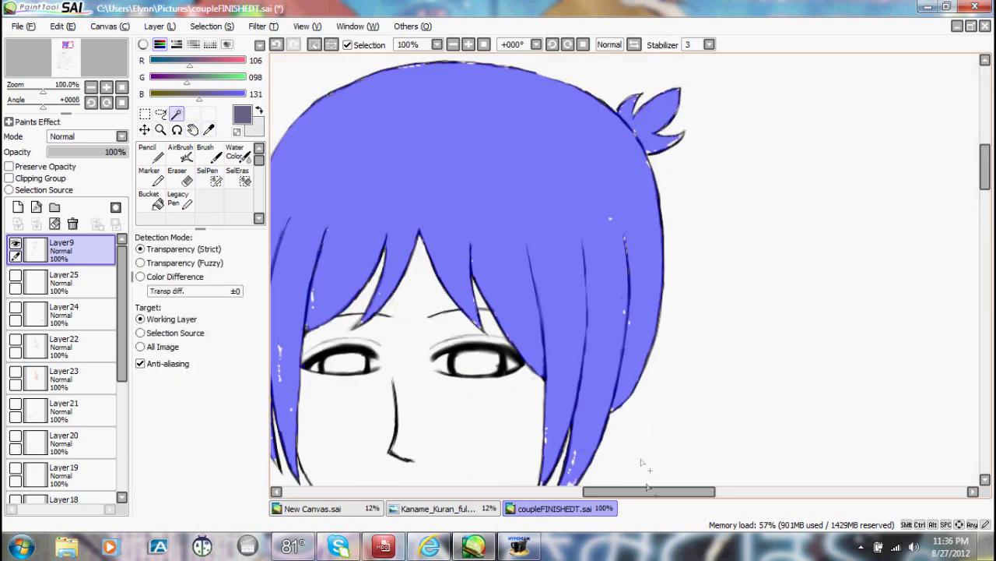
pyautogui.moveTo(646, 492); pyautogui.dragTo(624, 492)
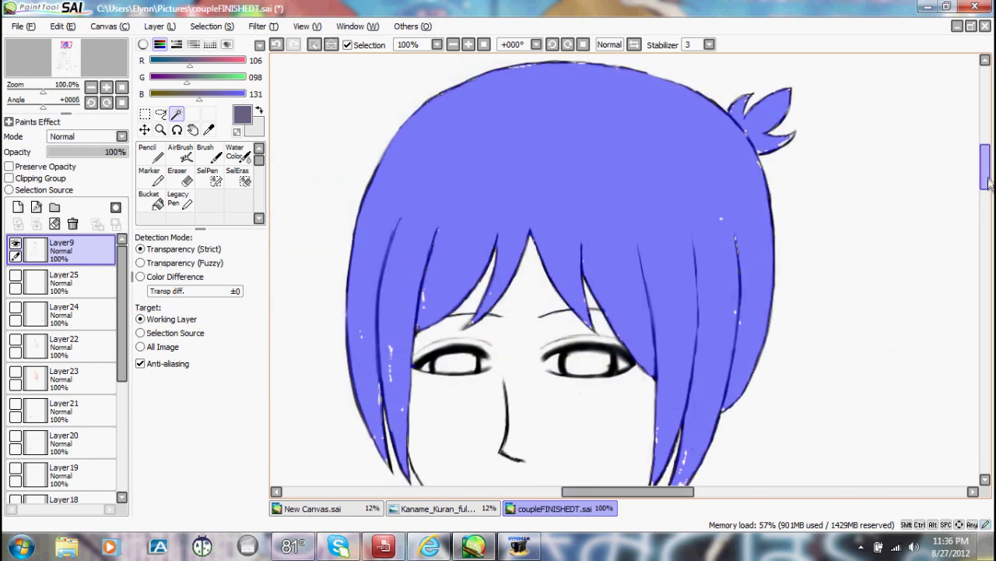
pyautogui.moveTo(986, 179); pyautogui.dragTo(984, 188)
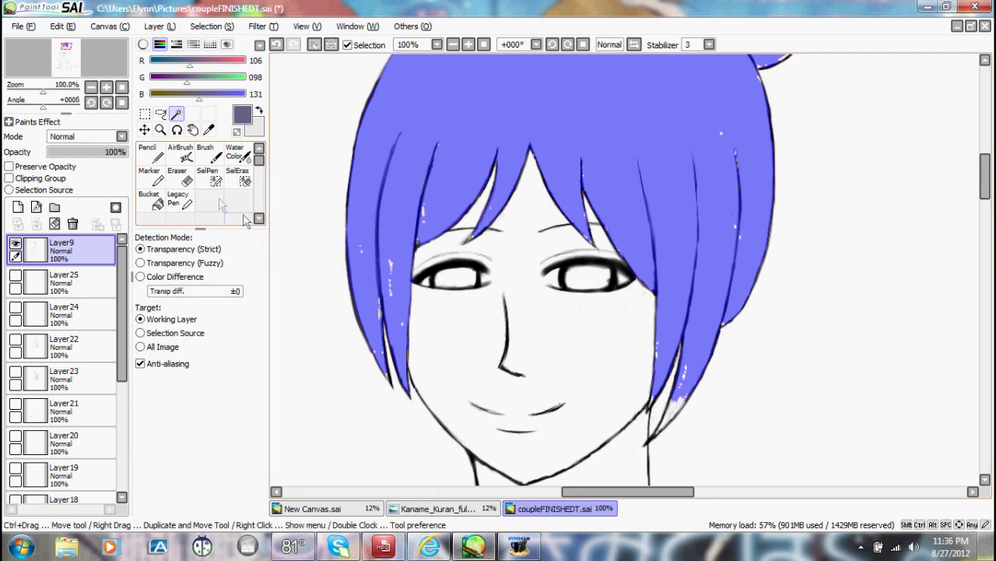
# Fill the missed specks in the man's hair selection with the SelPen at size 20.
pyautogui.click(208, 176)
pyautogui.click(241, 405)
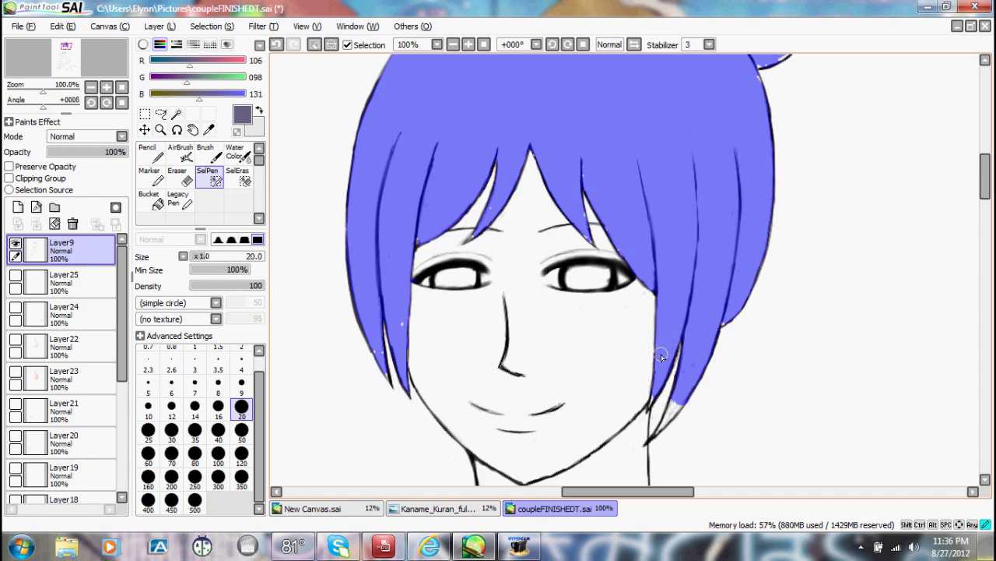
pyautogui.moveTo(985, 195); pyautogui.dragTo(985, 184)
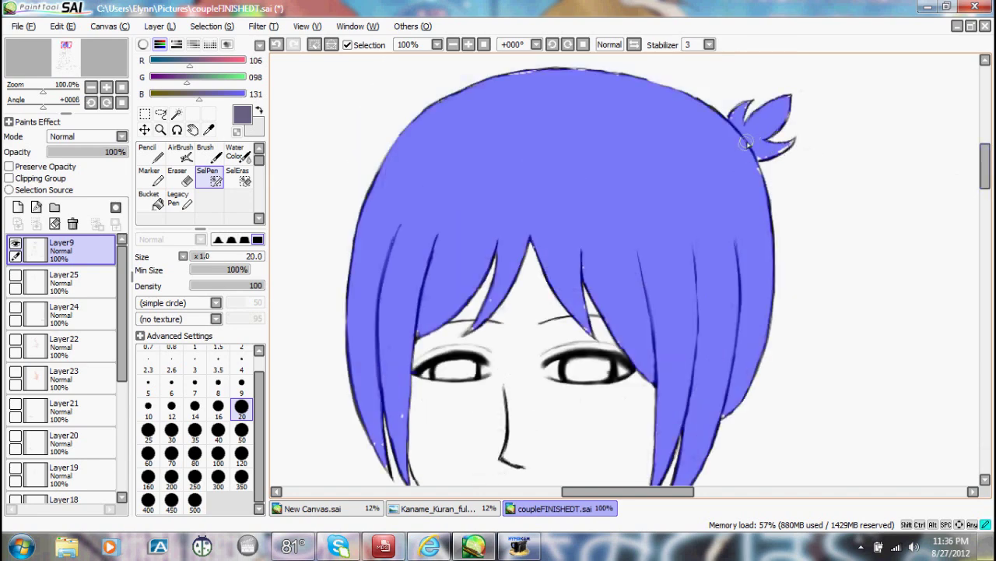
pyautogui.moveTo(987, 165)
pyautogui.mouseDown()
pyautogui.moveTo(982, 192)
pyautogui.moveTo(984, 178)
pyautogui.mouseUp()
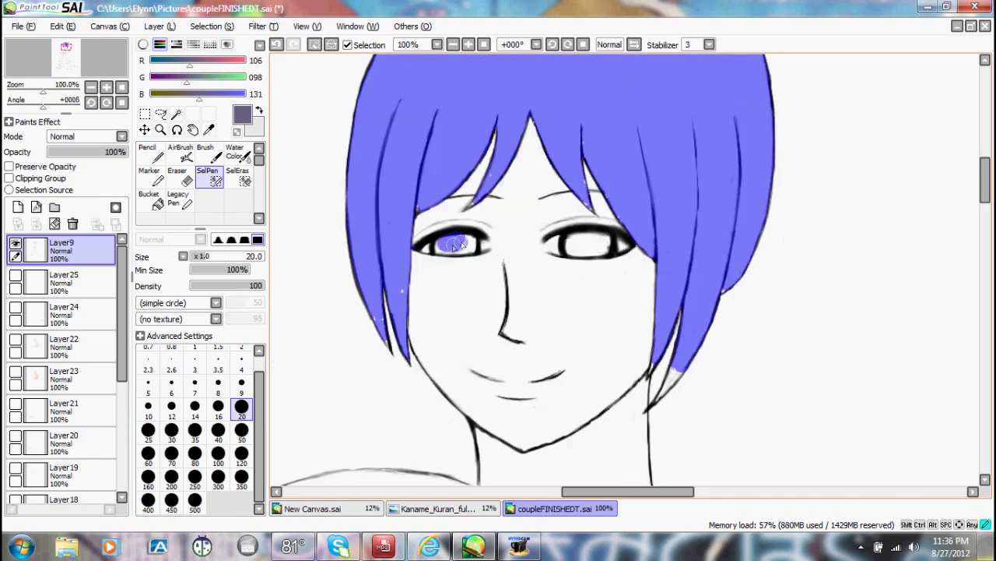
# Add both of the man's irises to the selection and remove them again with the SelEras at size 80.
pyautogui.moveTo(442, 249); pyautogui.dragTo(461, 246)
pyautogui.moveTo(562, 243)
pyautogui.mouseDown()
pyautogui.moveTo(601, 238)
pyautogui.moveTo(581, 240)
pyautogui.moveTo(612, 248)
pyautogui.mouseUp()
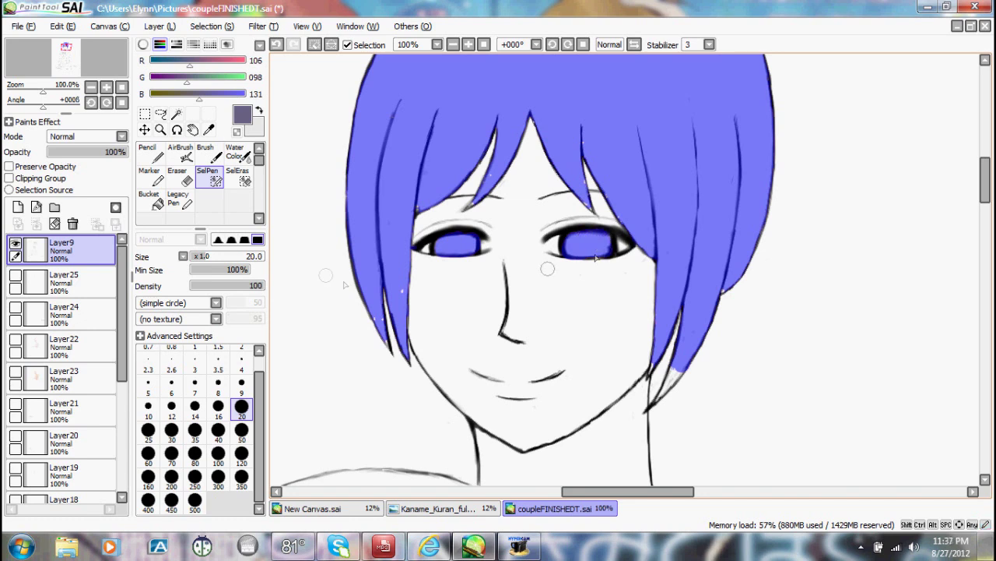
pyautogui.click(237, 181)
pyautogui.click(242, 479)
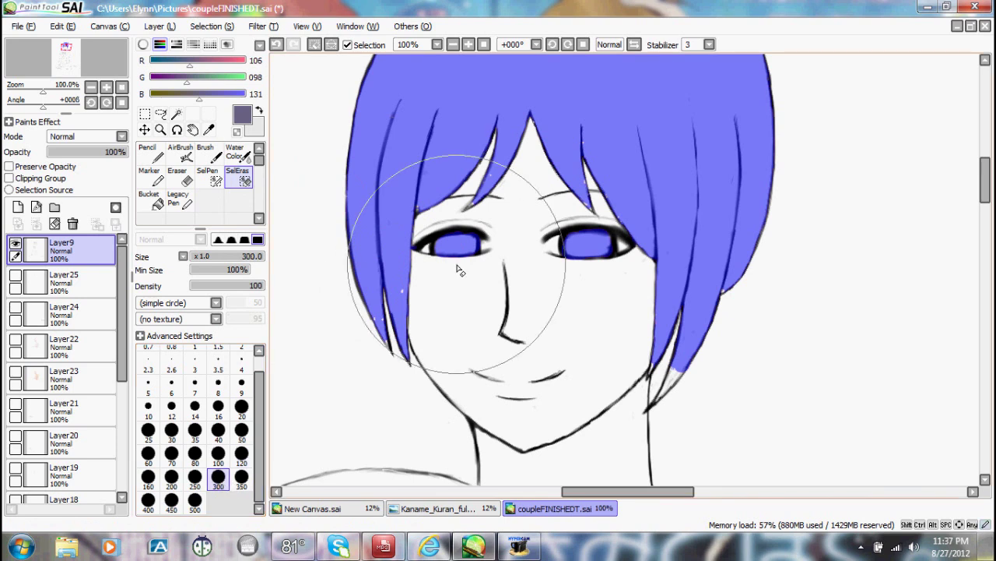
pyautogui.click(195, 453)
pyautogui.moveTo(425, 246)
pyautogui.mouseDown()
pyautogui.moveTo(537, 280)
pyautogui.moveTo(593, 262)
pyautogui.mouseUp()
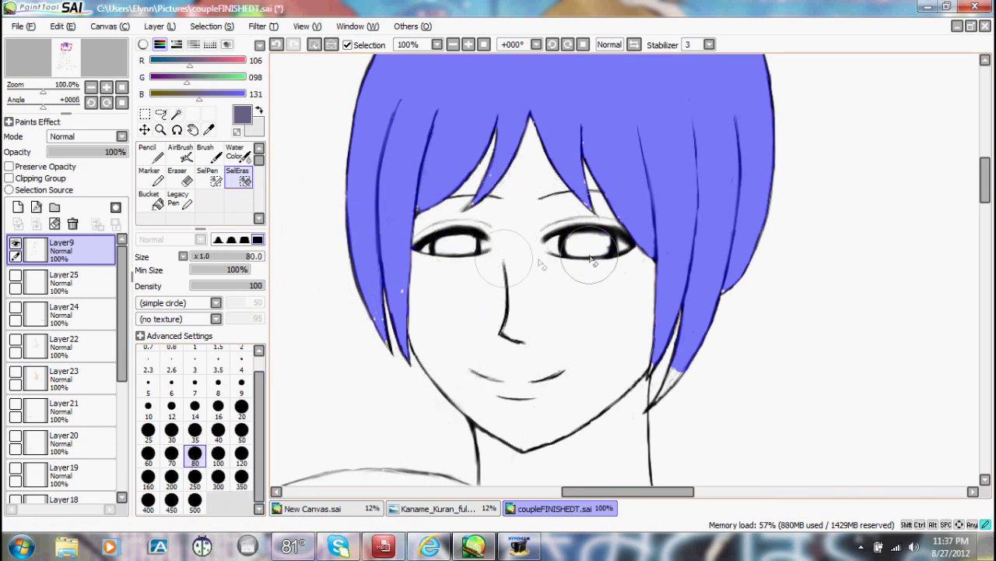
# Clear the selection around the man's hair.
pyautogui.click(178, 187)
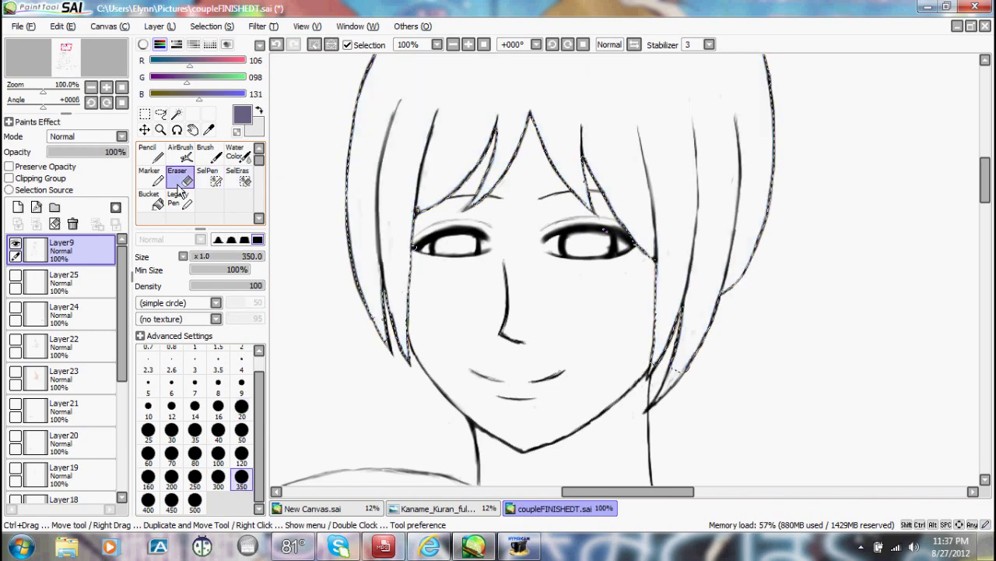
pyautogui.scroll(-3, 685, 199)
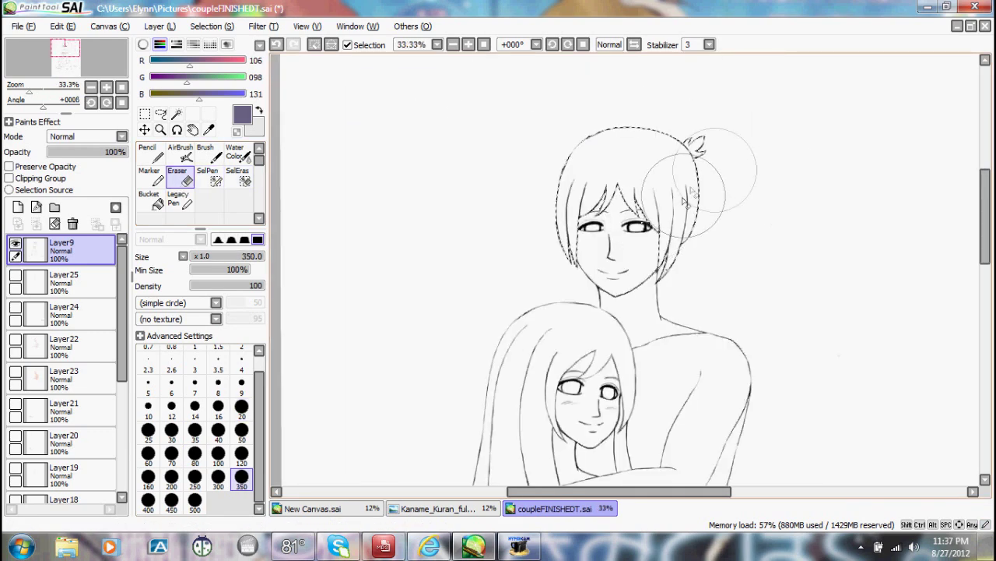
pyautogui.click(153, 200)
pyautogui.hotkey('ctrl', 'd')
# Fill the man's hair with purple using the Bucket and undo each fill.
pyautogui.moveTo(409, 200); pyautogui.dragTo(354, 200)
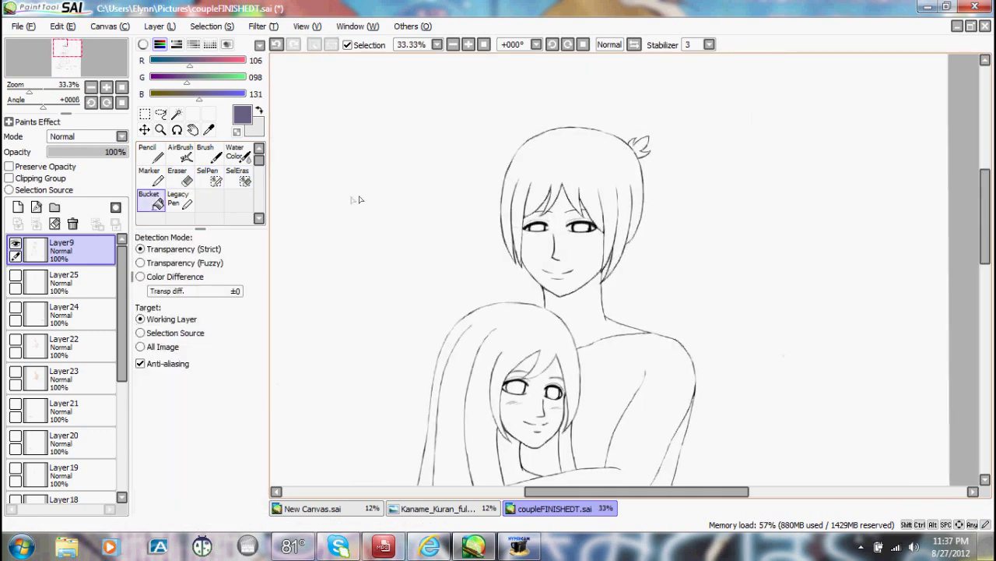
pyautogui.click(597, 172)
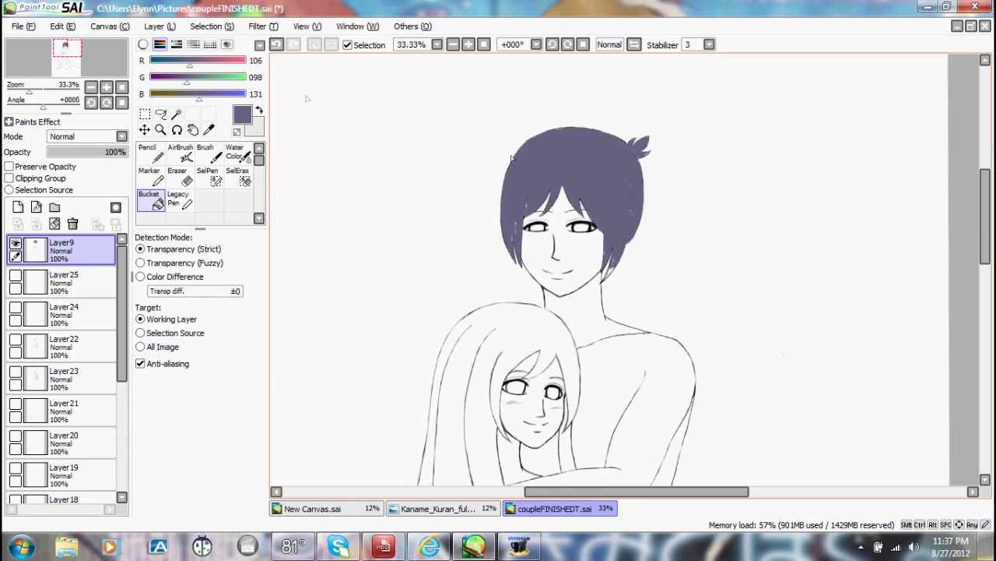
pyautogui.click(274, 46)
pyautogui.click(601, 187)
pyautogui.click(278, 46)
# Fill the separate sections of the woman's long hair with purple using the Bucket.
pyautogui.moveTo(986, 209); pyautogui.dragTo(988, 264)
pyautogui.click(557, 216)
pyautogui.click(567, 183)
pyautogui.click(606, 307)
pyautogui.click(588, 320)
pyautogui.click(583, 376)
pyautogui.click(606, 388)
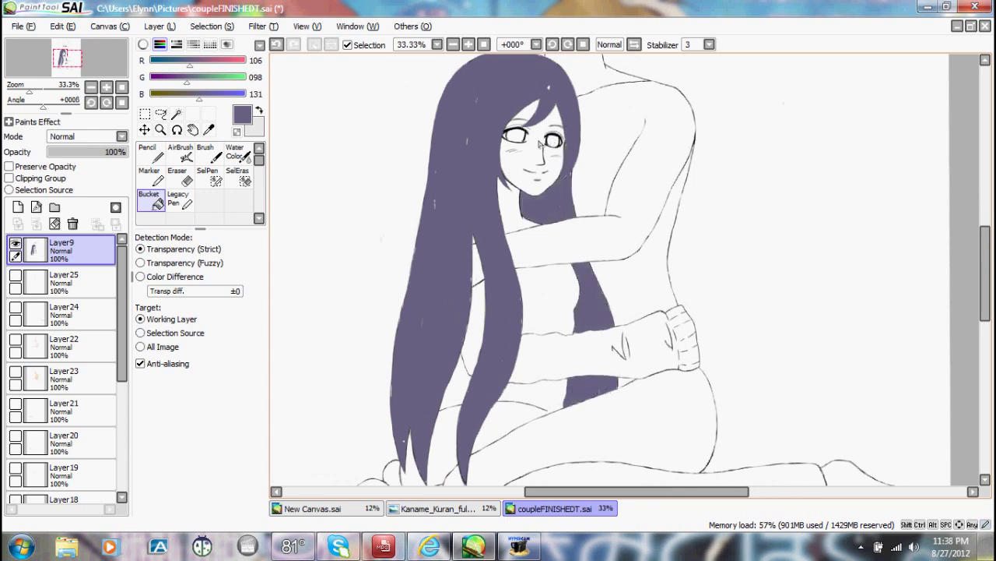
# Undo all the purple fills in the woman's hair.
pyautogui.click(277, 45)
pyautogui.click(277, 45)
pyautogui.click(277, 45)
pyautogui.click(277, 45)
pyautogui.click(278, 46)
pyautogui.click(277, 45)
pyautogui.click(278, 45)
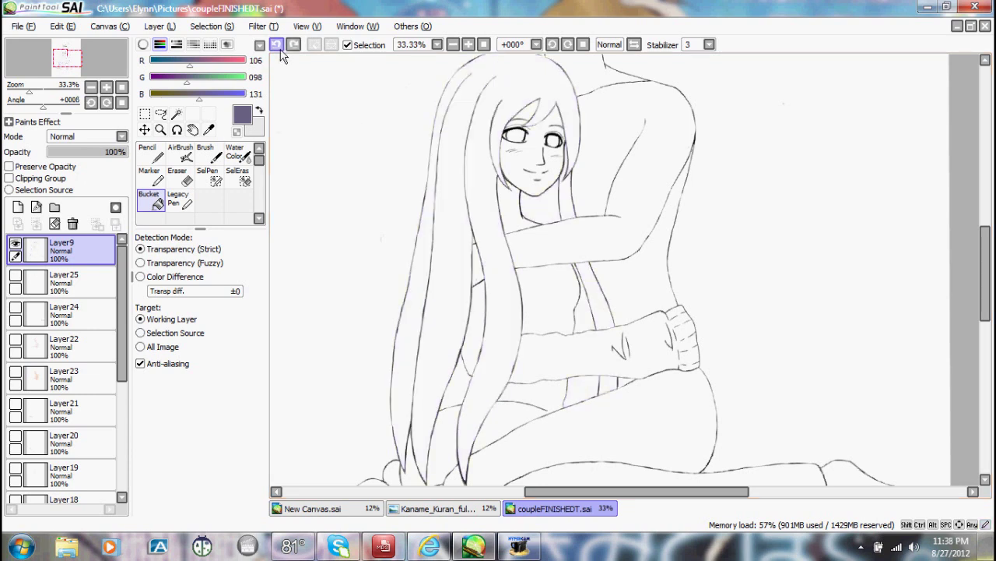
# Draw solid purple strokes beside the woman with the Legacy Pen at size 100 and undo them all.
pyautogui.click(180, 200)
pyautogui.click(194, 395)
pyautogui.moveTo(367, 215)
pyautogui.mouseDown()
pyautogui.moveTo(380, 241)
pyautogui.moveTo(359, 232)
pyautogui.moveTo(365, 247)
pyautogui.moveTo(356, 147)
pyautogui.mouseUp()
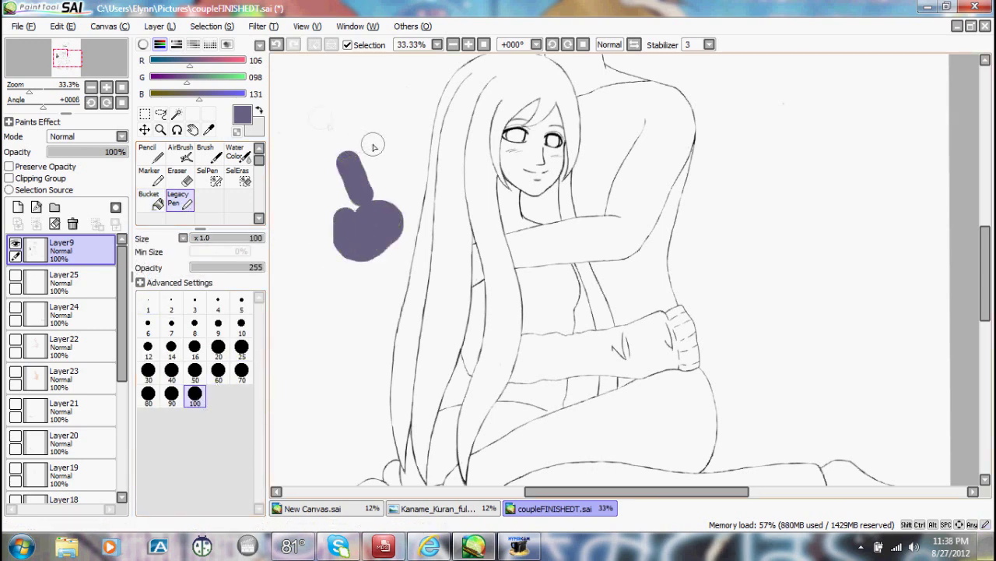
pyautogui.click(276, 45)
pyautogui.moveTo(371, 204); pyautogui.dragTo(484, 278)
pyautogui.hotkey('ctrl', 'z')
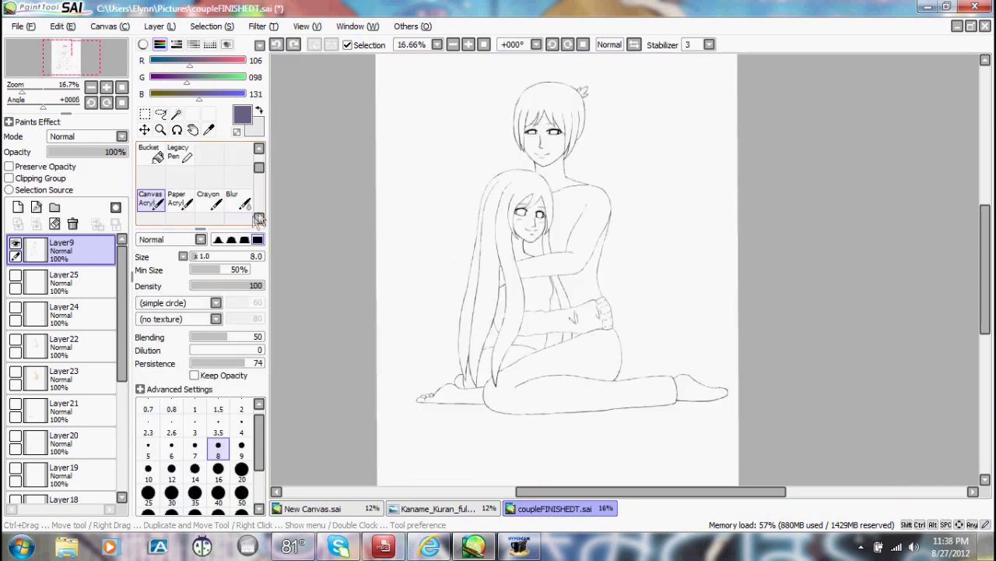
# On the Kaname_Kuran image, paint strokes in the blank lower corner with the Canvas Acrylic brush at size 300 and undo them.
pyautogui.click(259, 218)
pyautogui.click(259, 149)
pyautogui.scroll(-2, 491, 232)
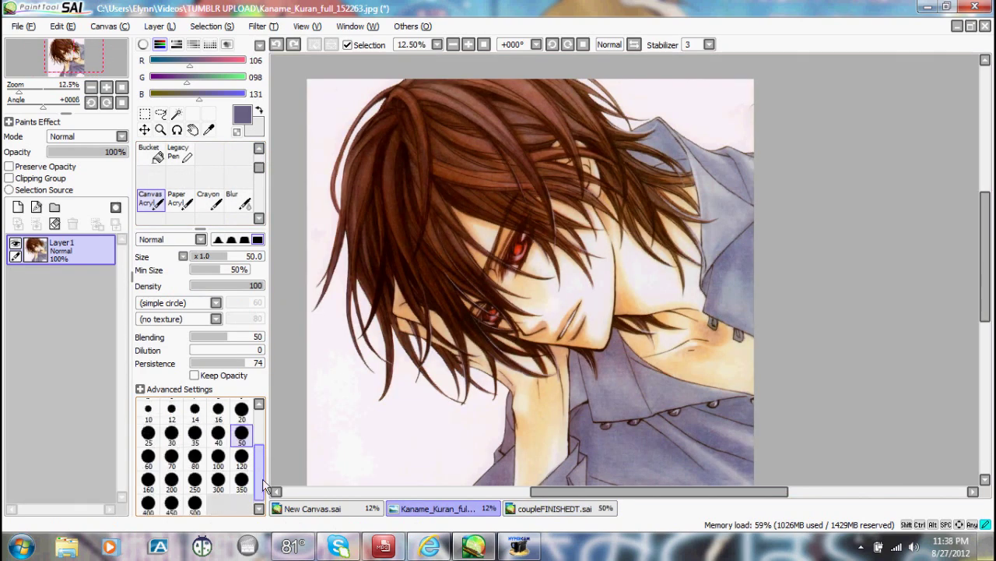
pyautogui.click(219, 481)
pyautogui.moveTo(350, 409)
pyautogui.mouseDown()
pyautogui.moveTo(378, 414)
pyautogui.moveTo(351, 418)
pyautogui.moveTo(378, 418)
pyautogui.moveTo(389, 434)
pyautogui.moveTo(352, 411)
pyautogui.moveTo(375, 427)
pyautogui.mouseUp()
pyautogui.click(276, 45)
pyautogui.click(277, 45)
pyautogui.click(276, 45)
pyautogui.click(277, 45)
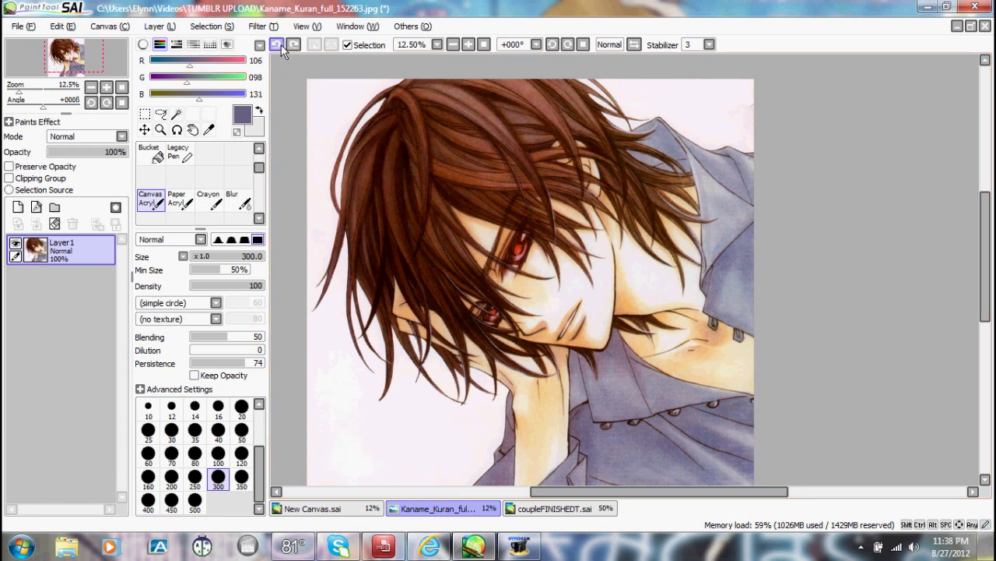
# Scribble purple lines below the character's hair with the Paper Acrylic brush at size 40 and undo them all.
pyautogui.click(180, 204)
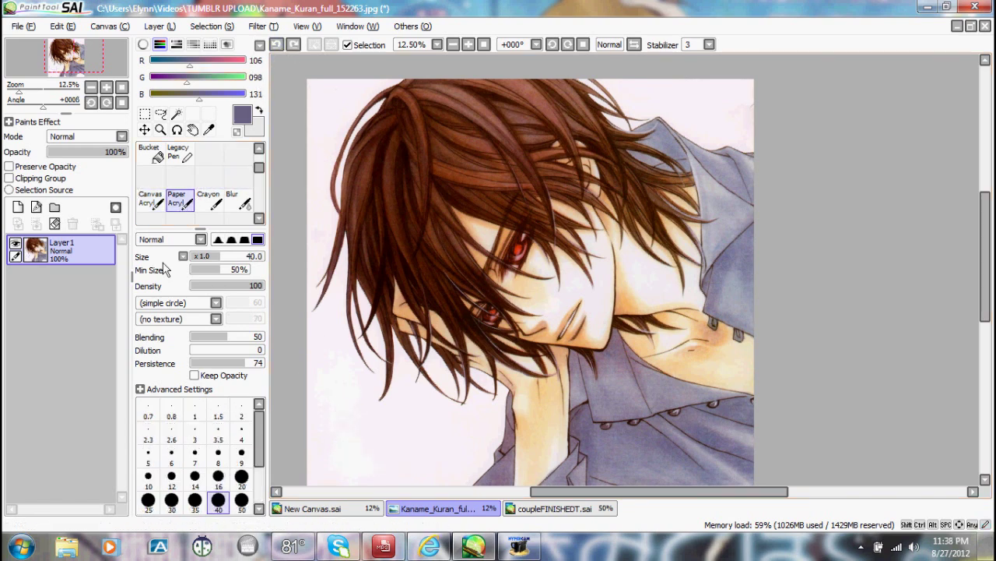
pyautogui.click(151, 201)
pyautogui.click(179, 201)
pyautogui.moveTo(353, 372)
pyautogui.mouseDown()
pyautogui.moveTo(370, 422)
pyautogui.moveTo(327, 436)
pyautogui.moveTo(358, 438)
pyautogui.mouseUp()
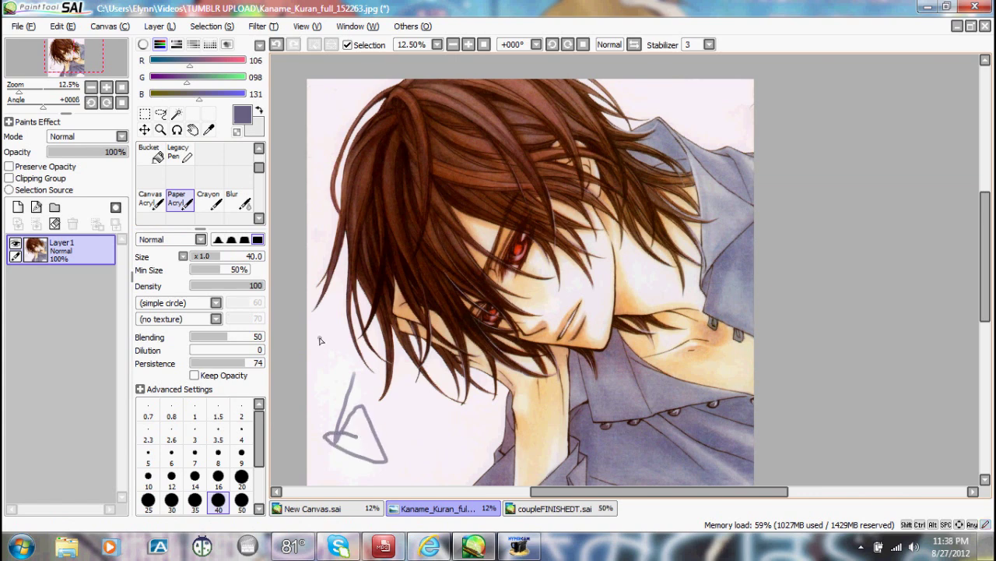
pyautogui.click(278, 43)
pyautogui.moveTo(349, 403); pyautogui.dragTo(411, 446)
pyautogui.moveTo(412, 435); pyautogui.dragTo(333, 447)
pyautogui.moveTo(351, 413); pyautogui.dragTo(378, 415)
pyautogui.click(277, 45)
pyautogui.click(278, 46)
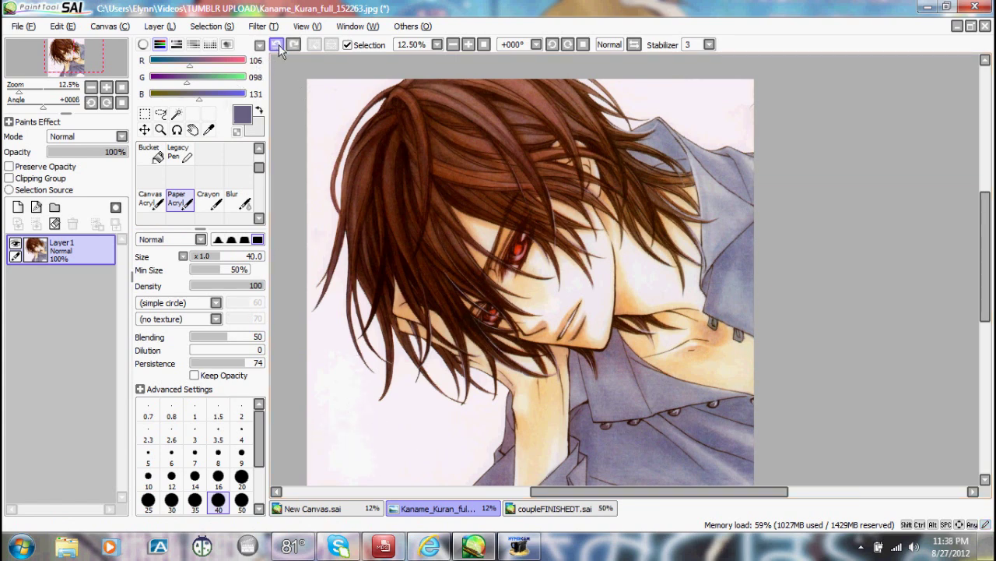
# Scribble in the blank area below the character's hair with the Crayon and undo it.
pyautogui.click(209, 199)
pyautogui.moveTo(347, 417); pyautogui.dragTo(438, 460)
pyautogui.moveTo(413, 427)
pyautogui.mouseDown()
pyautogui.moveTo(363, 451)
pyautogui.moveTo(382, 430)
pyautogui.mouseUp()
pyautogui.click(277, 45)
# In coupleFINISHEDT.sai, paint a short purple vertical stroke beside the woman's hair with the Brush at size 120.
pyautogui.click(243, 209)
pyautogui.scroll(1, 549, 261)
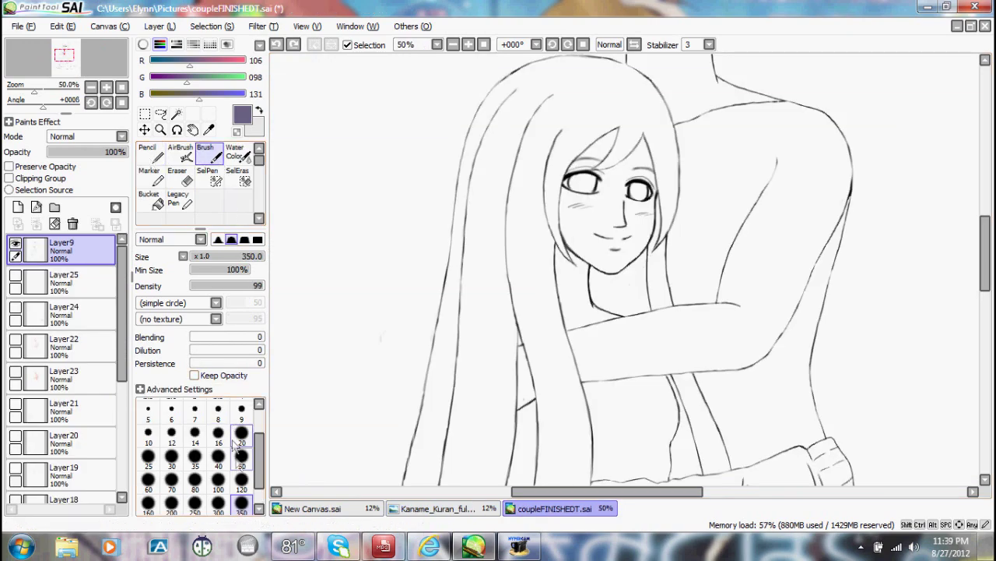
pyautogui.click(218, 502)
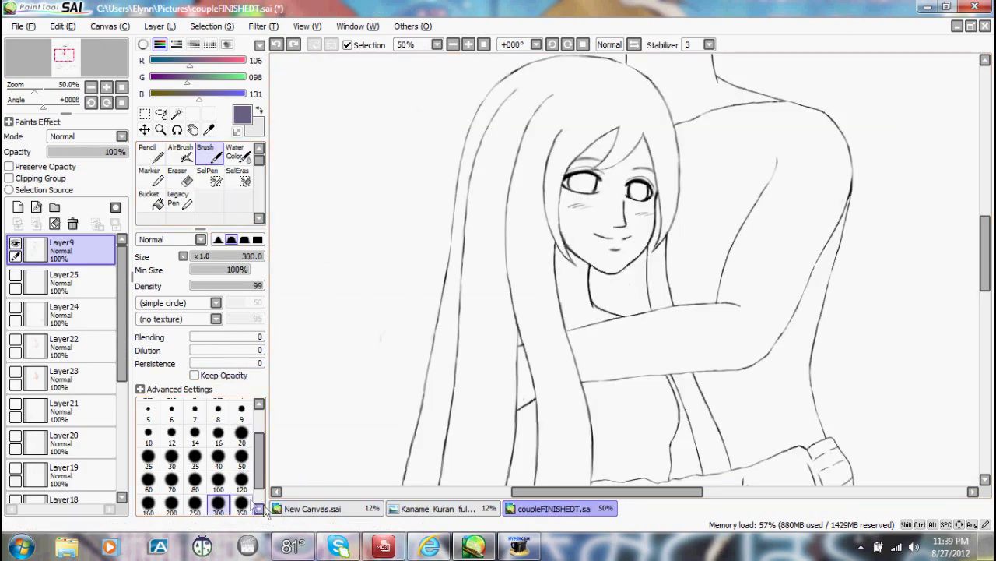
pyautogui.click(241, 488)
pyautogui.moveTo(341, 233)
pyautogui.mouseDown()
pyautogui.moveTo(333, 195)
pyautogui.moveTo(339, 210)
pyautogui.mouseUp()
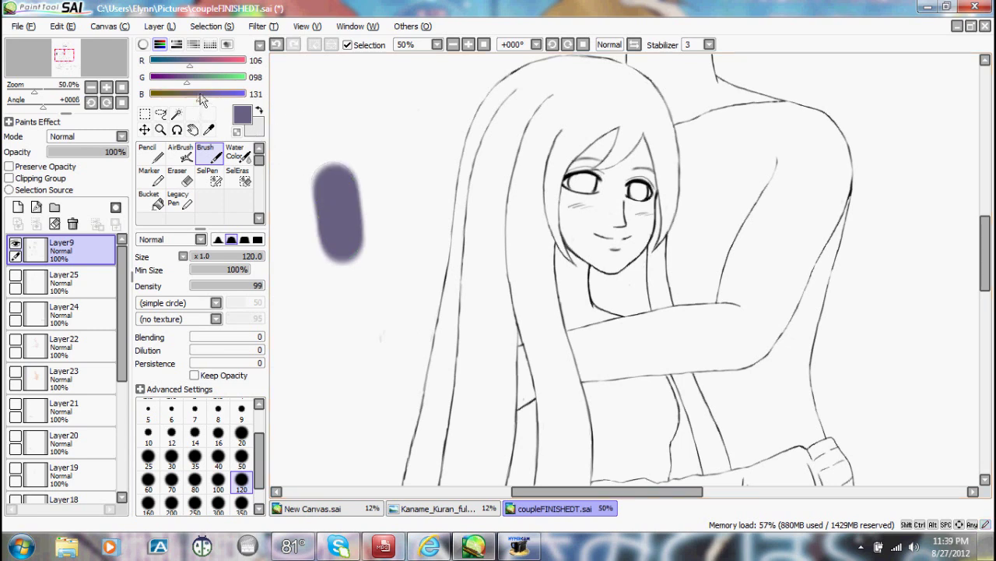
# Lighten the purple to an HSV value of 186 and paint a band overlapping one side of the stroke.
pyautogui.click(177, 45)
pyautogui.moveTo(196, 147); pyautogui.dragTo(216, 146)
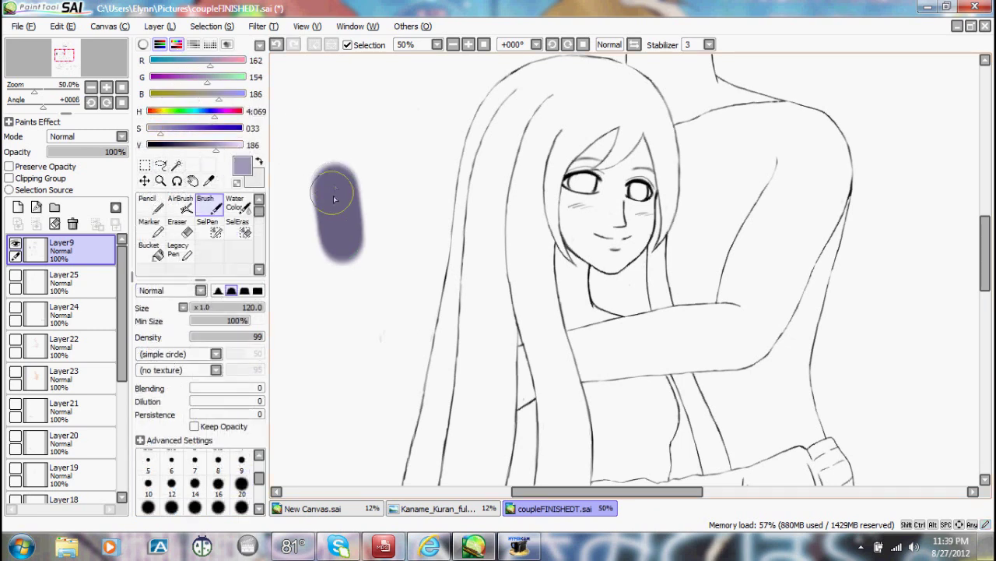
pyautogui.moveTo(344, 173); pyautogui.dragTo(352, 185)
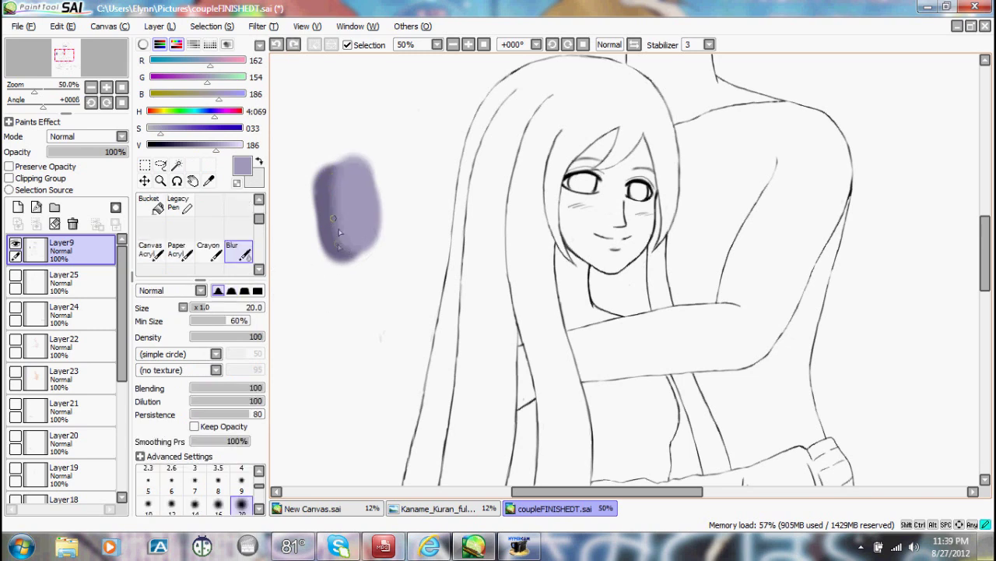
# Blend the seam between the dark and light purple with the Blur brush at size 20.
pyautogui.moveTo(327, 214)
pyautogui.mouseDown()
pyautogui.moveTo(348, 247)
pyautogui.moveTo(334, 184)
pyautogui.mouseUp()
pyautogui.moveTo(346, 226); pyautogui.dragTo(340, 258)
# Smear the purple patch with the Blur brush at size 300 and undo all the blurring.
pyautogui.click(259, 509)
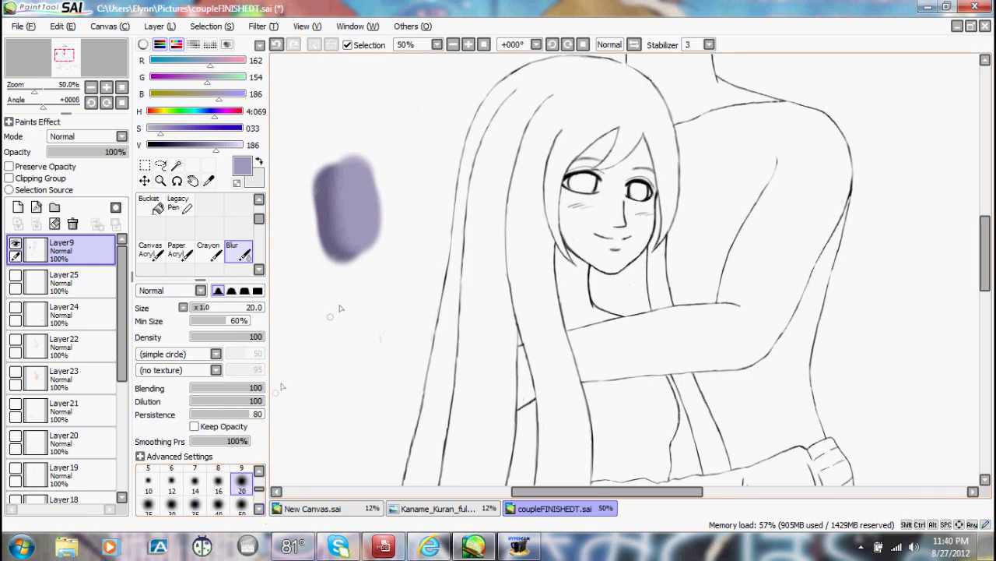
pyautogui.click(259, 509)
pyautogui.click(260, 509)
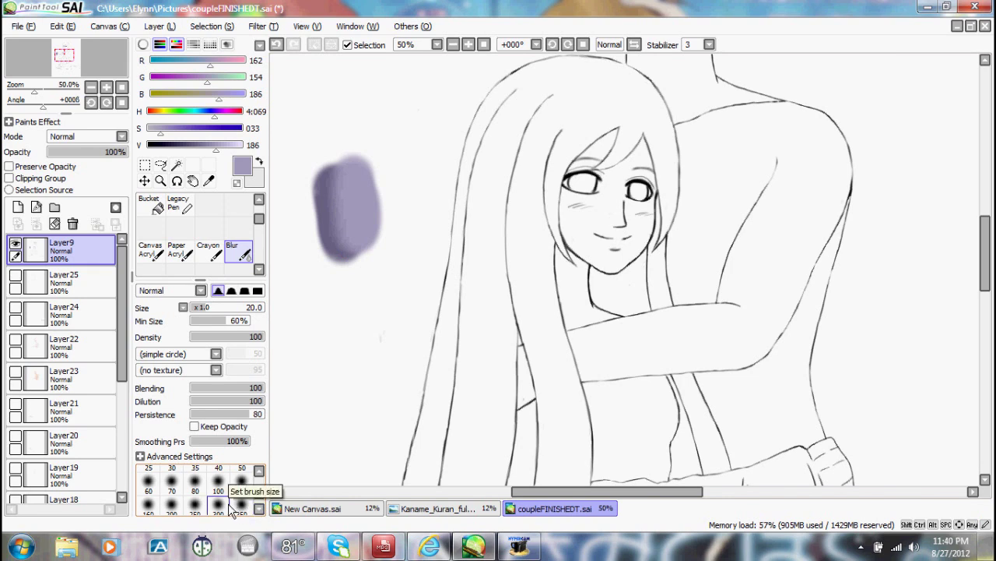
pyautogui.click(219, 505)
pyautogui.moveTo(351, 198); pyautogui.dragTo(351, 260)
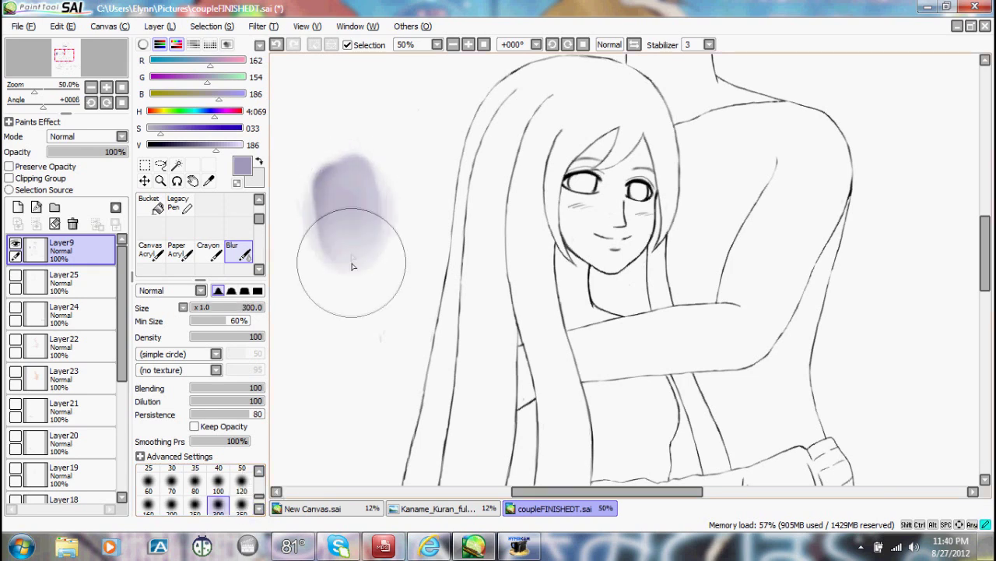
pyautogui.click(278, 46)
pyautogui.click(276, 45)
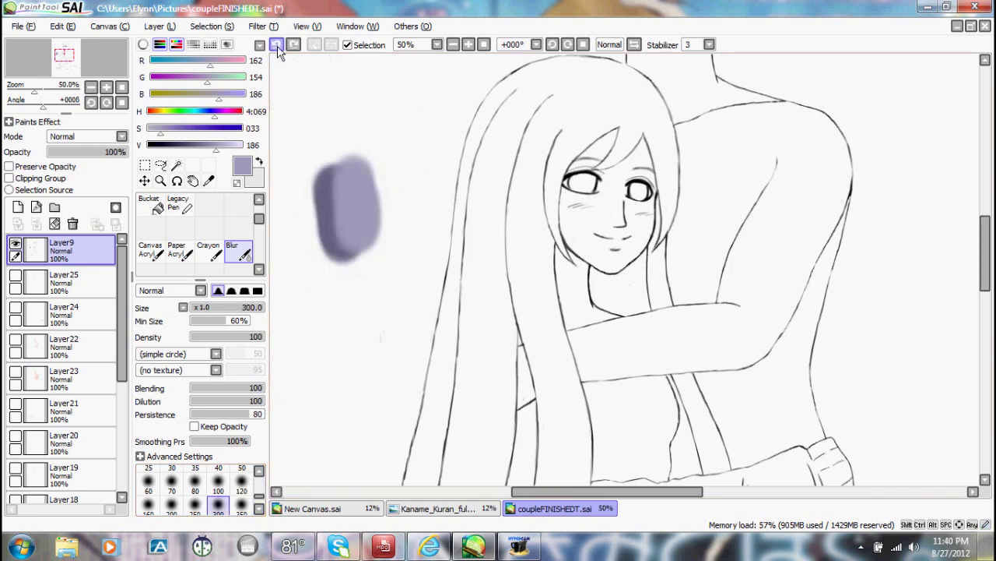
# Undo the purple strokes painted beside the woman's hair.
pyautogui.click(277, 44)
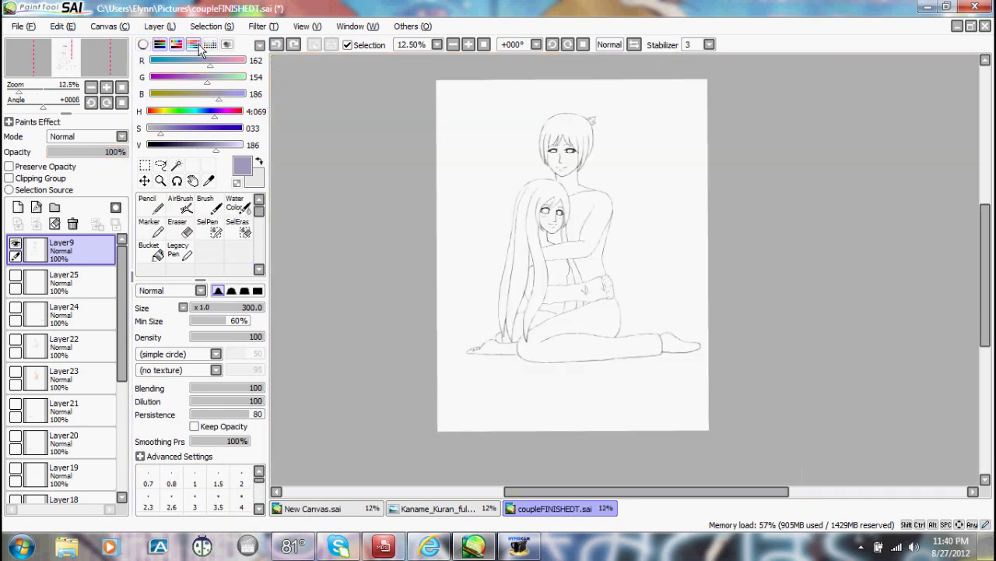
# Show and hide the RGB sliders, HSV sliders, colour mixer, swatches and scratchpad in turn to try each colour display.
pyautogui.click(210, 45)
pyautogui.click(226, 45)
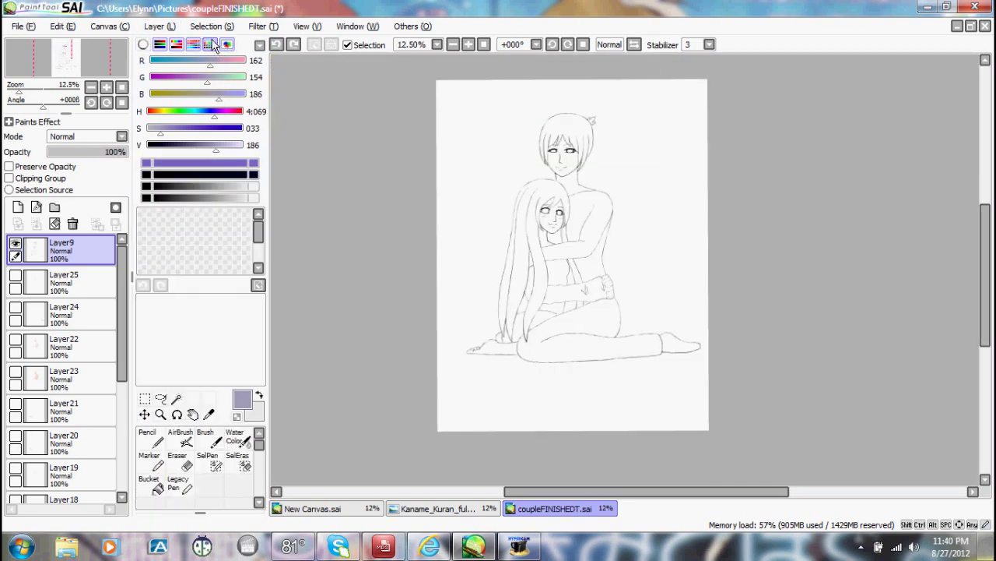
pyautogui.click(211, 44)
pyautogui.click(227, 45)
pyautogui.click(193, 45)
pyautogui.click(176, 45)
pyautogui.click(160, 45)
pyautogui.click(160, 45)
pyautogui.click(193, 45)
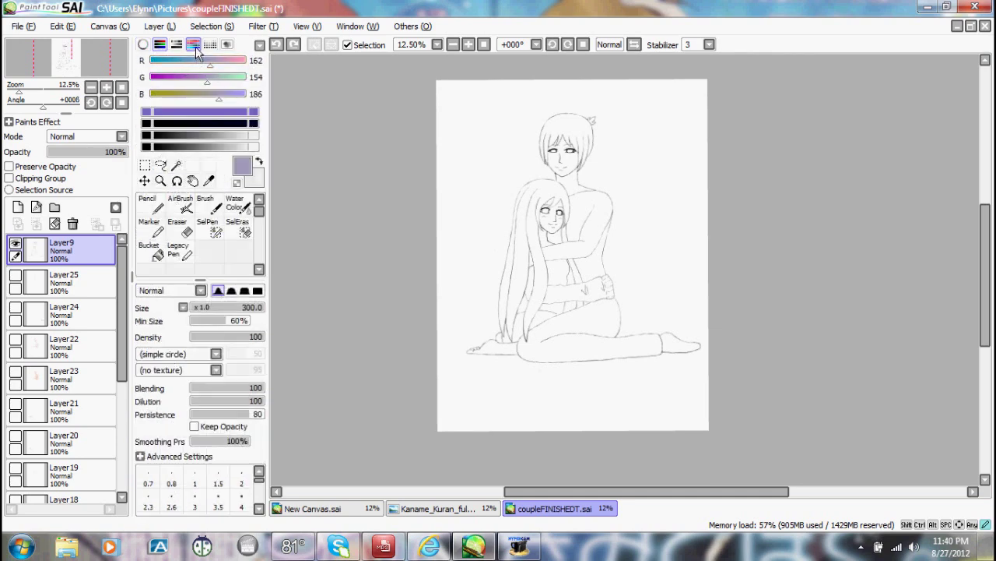
pyautogui.click(193, 44)
pyautogui.click(177, 45)
# Try out the HSV sliders by setting the value to 160, the hue to 5:100 and brightening the resulting colour.
pyautogui.click(206, 144)
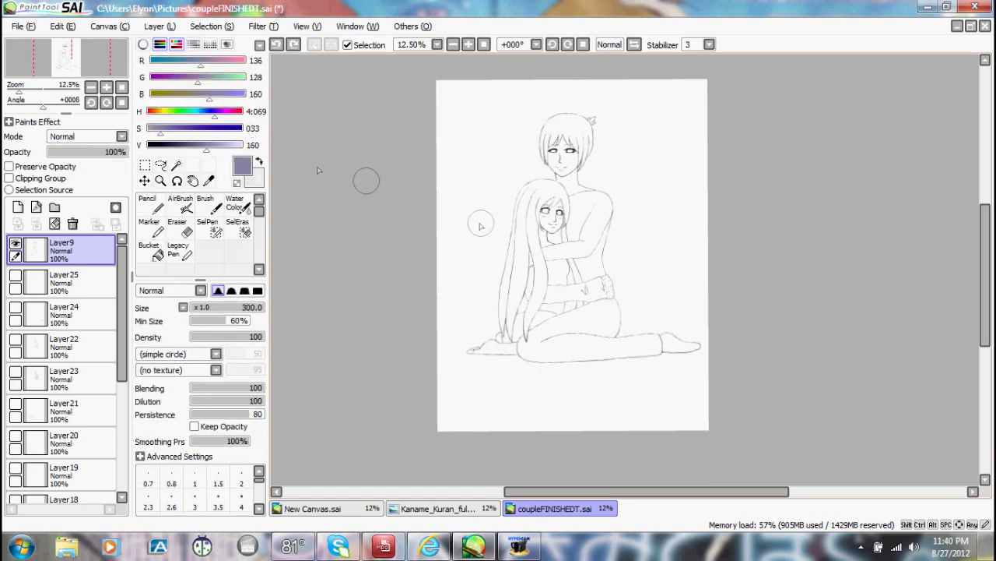
pyautogui.click(233, 115)
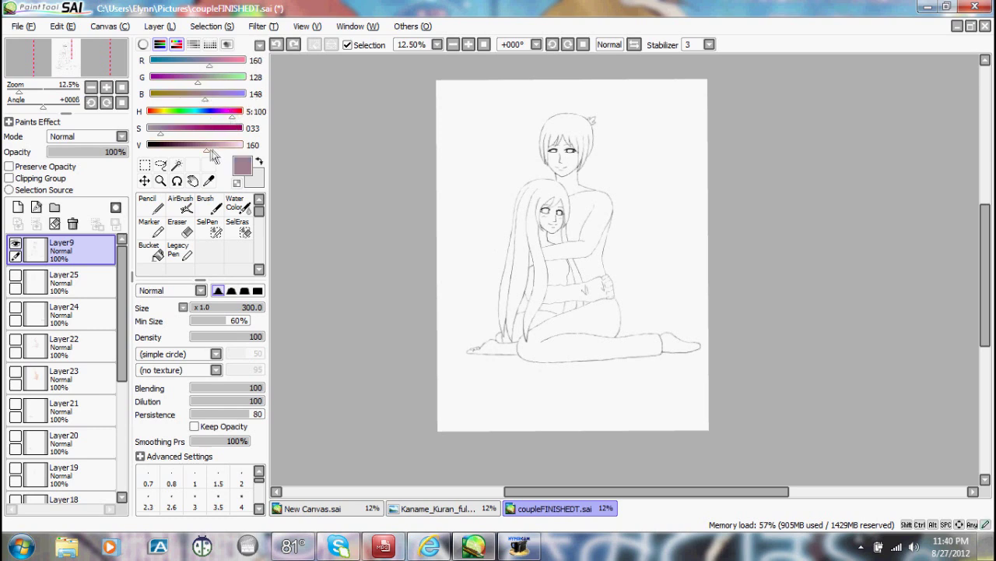
pyautogui.moveTo(209, 155)
pyautogui.mouseDown()
pyautogui.moveTo(166, 155)
pyautogui.moveTo(243, 154)
pyautogui.mouseUp()
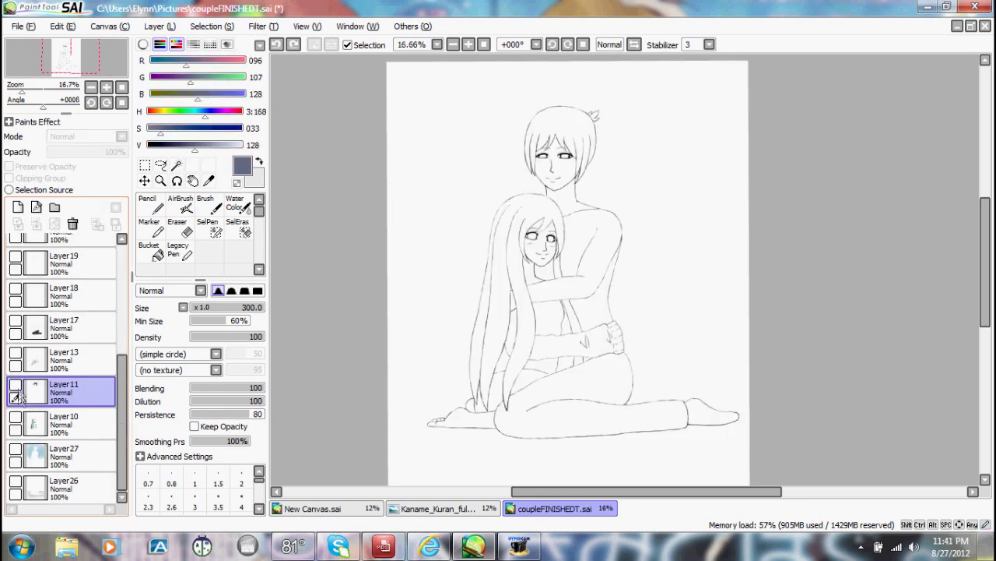
# Select Layer10 and turn on its visibility to show the woman's green hair colouring.
pyautogui.click(23, 421)
pyautogui.click(24, 393)
pyautogui.click(19, 425)
pyautogui.click(15, 421)
pyautogui.scroll(1, 580, 311)
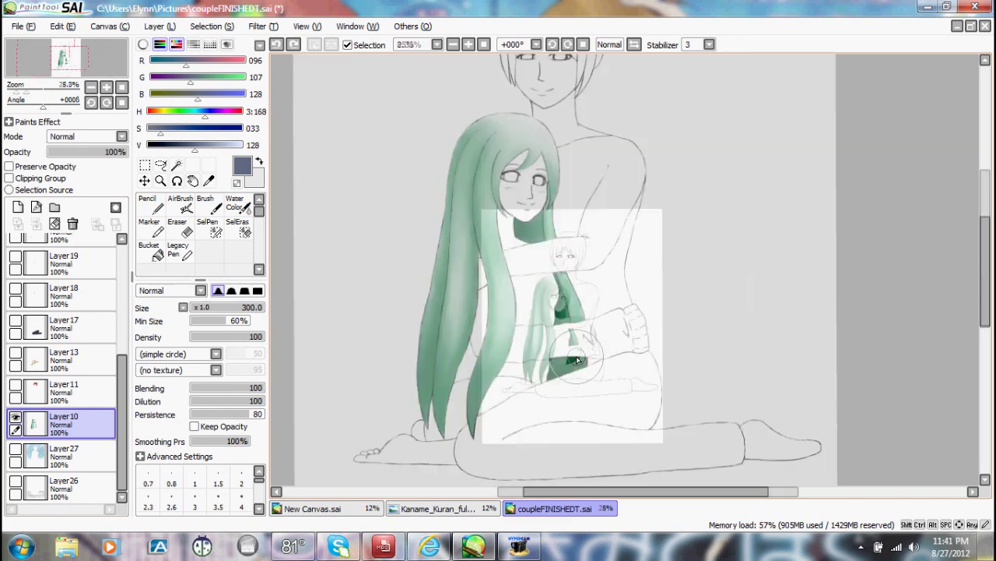
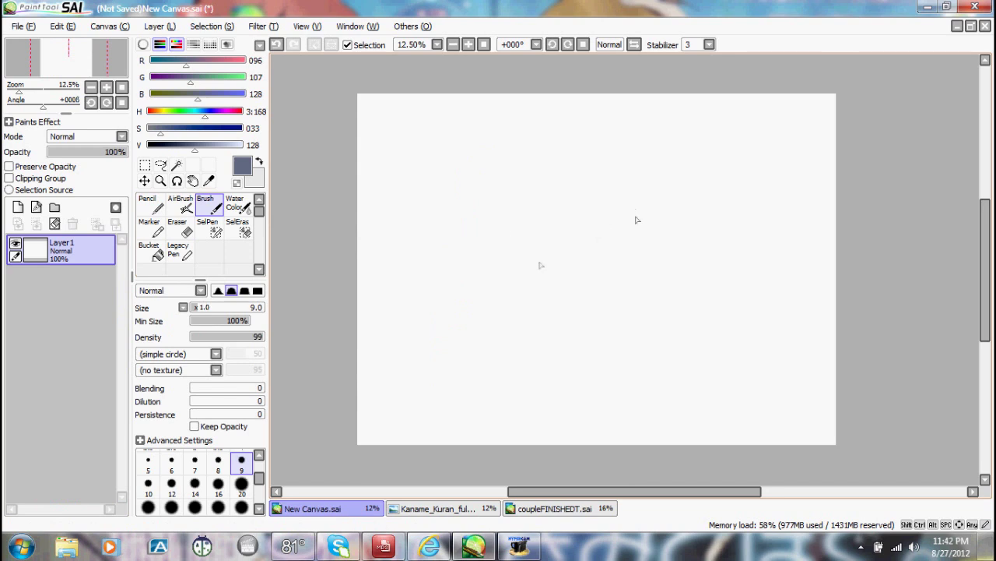
# Sketch a round face with two eyes, a small nose and an open smile on New Canvas.sai with the Brush at size 9.
pyautogui.moveTo(573, 172)
pyautogui.mouseDown()
pyautogui.moveTo(542, 377)
pyautogui.moveTo(652, 204)
pyautogui.mouseUp()
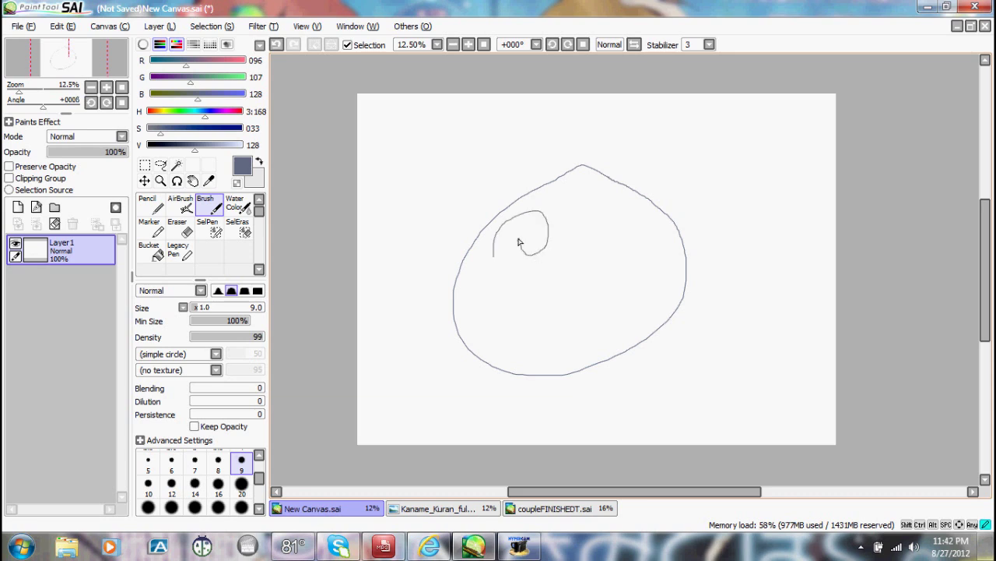
pyautogui.moveTo(506, 314)
pyautogui.mouseDown()
pyautogui.moveTo(541, 350)
pyautogui.moveTo(608, 302)
pyautogui.mouseUp()
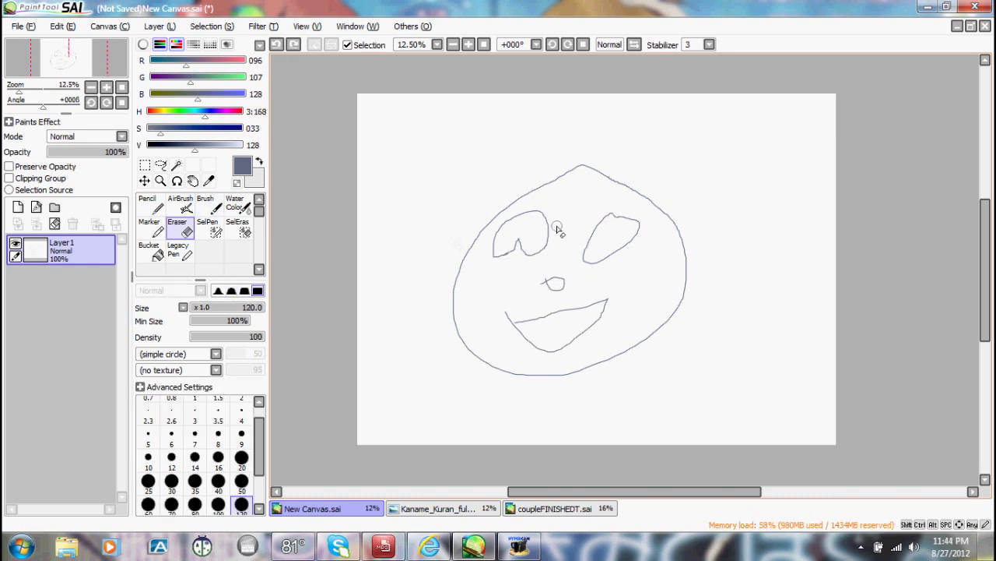
# Add a new layer above the face and draw a long, spiky hair outline on it with the Pencil at size 9.
pyautogui.click(159, 25)
pyautogui.click(175, 39)
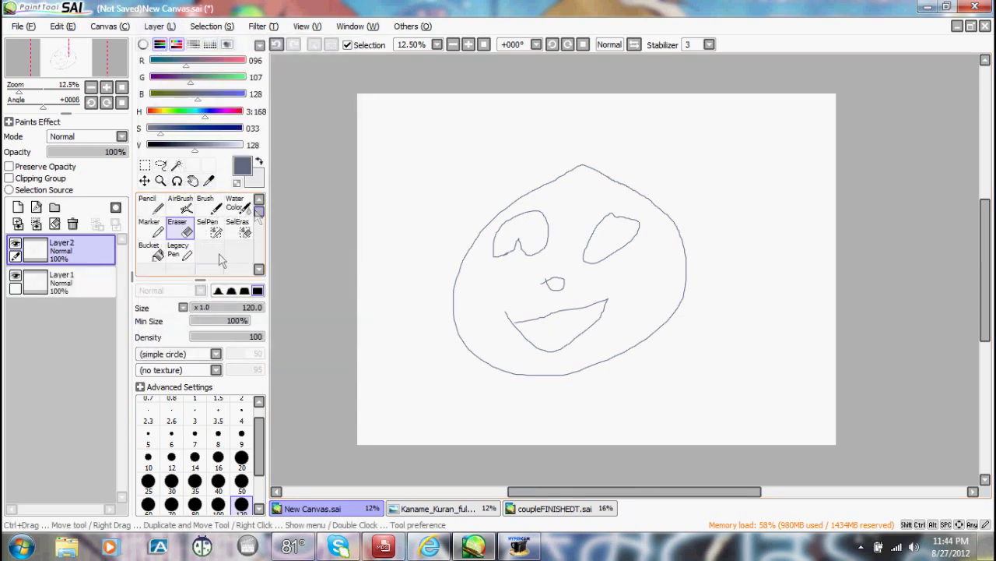
pyautogui.click(162, 214)
pyautogui.moveTo(496, 241)
pyautogui.mouseDown()
pyautogui.moveTo(492, 264)
pyautogui.moveTo(448, 162)
pyautogui.moveTo(584, 118)
pyautogui.moveTo(721, 160)
pyautogui.moveTo(631, 252)
pyautogui.mouseUp()
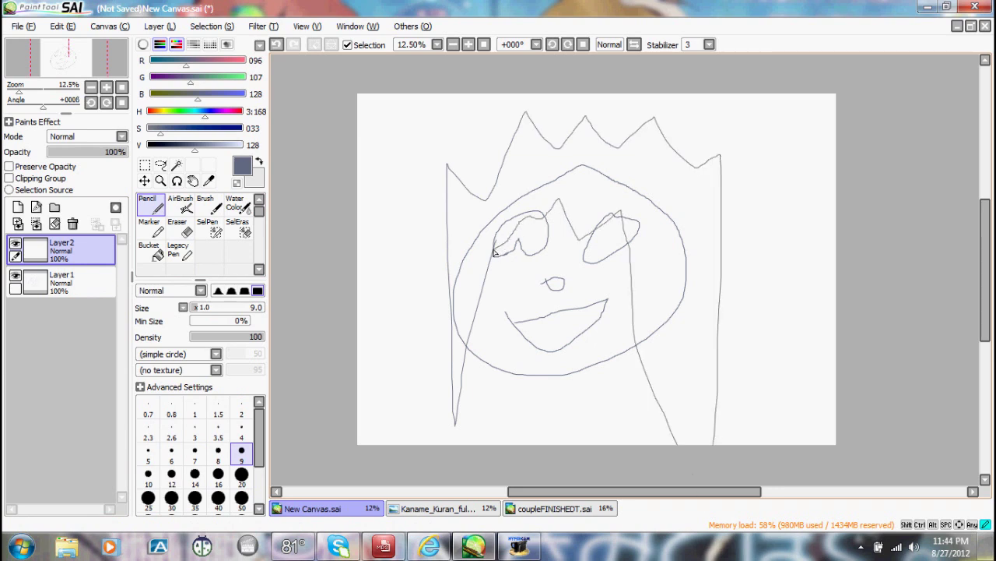
# On Layer1, erase the face lines that overlap the hair with the Eraser at size 120, and undo the erasing.
pyautogui.click(62, 281)
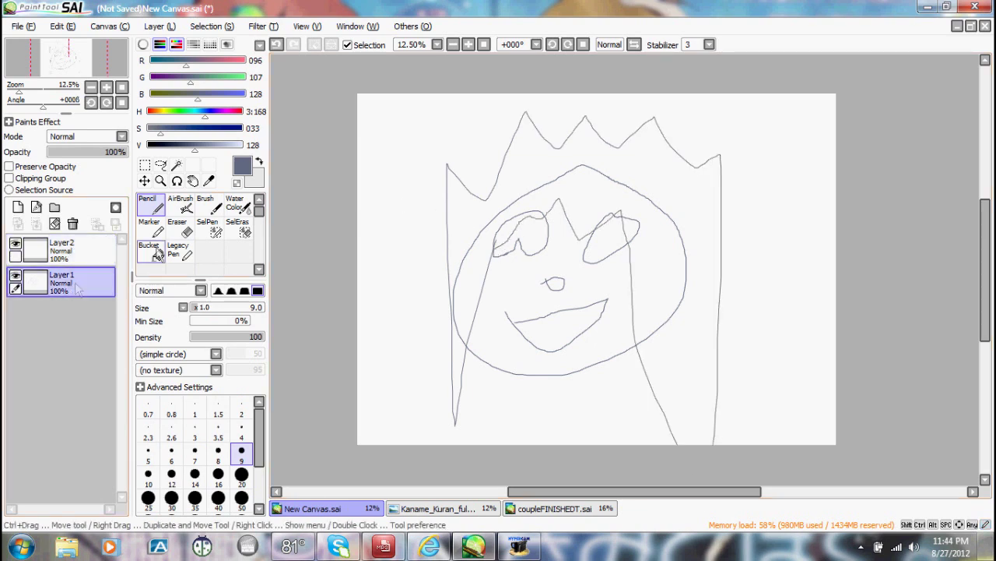
pyautogui.click(190, 232)
pyautogui.moveTo(511, 223)
pyautogui.mouseDown()
pyautogui.moveTo(465, 257)
pyautogui.moveTo(455, 342)
pyautogui.moveTo(465, 347)
pyautogui.mouseUp()
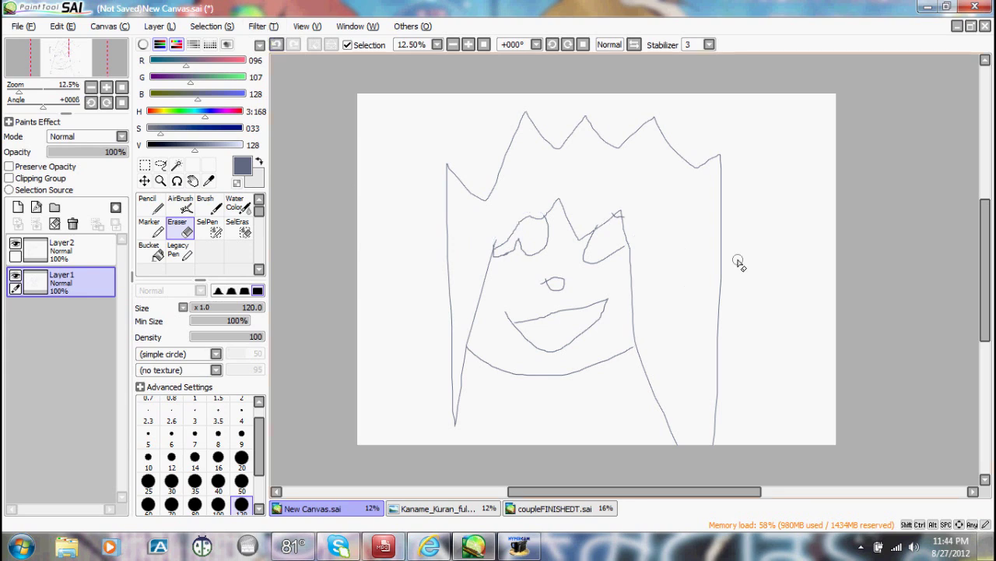
pyautogui.click(277, 45)
pyautogui.click(277, 45)
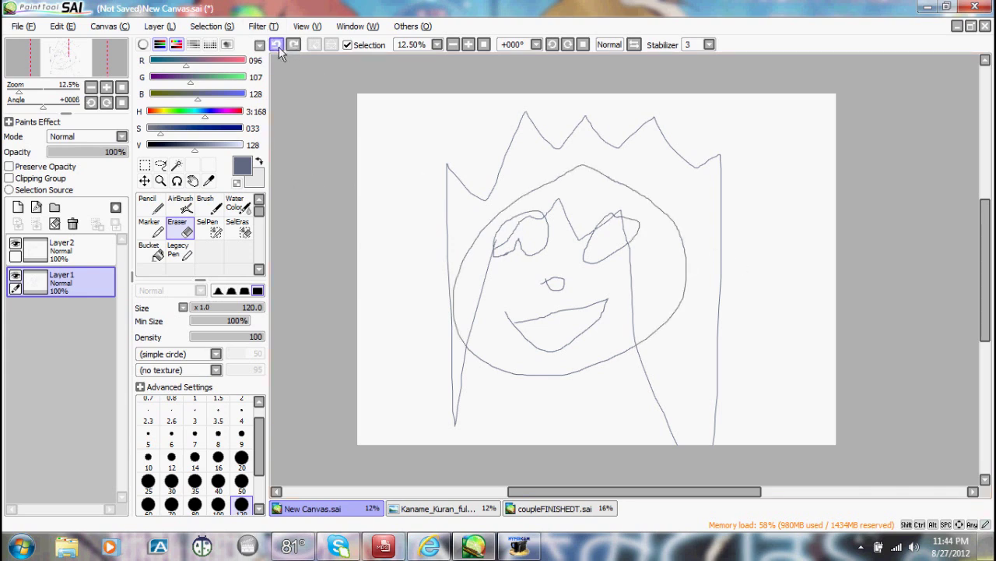
# Transfer Layer2's hair drawing down into Layer1 and toggle Layer1's visibility to check where the lines are.
pyautogui.click(70, 251)
pyautogui.click(82, 282)
pyautogui.click(97, 257)
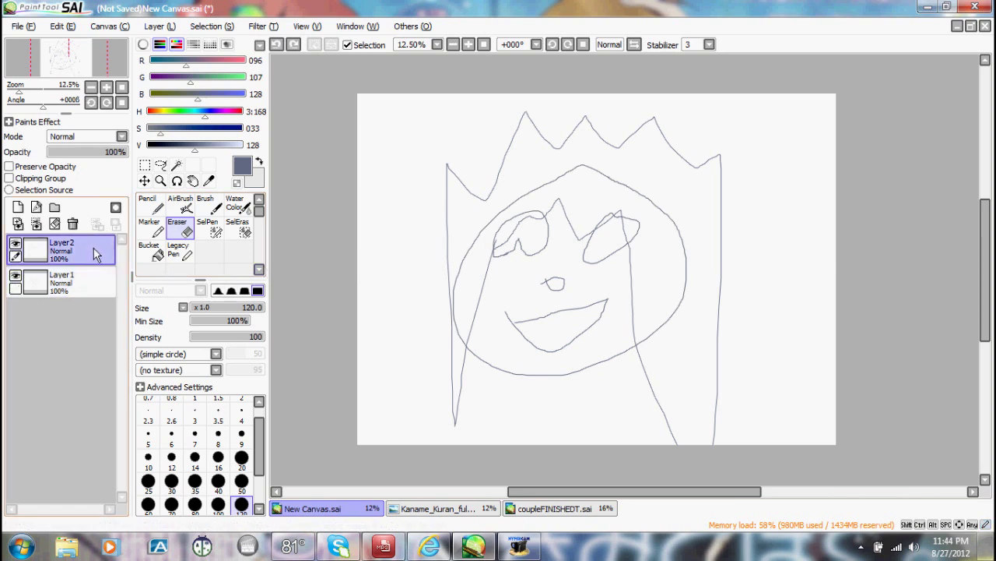
pyautogui.click(20, 224)
pyautogui.click(71, 284)
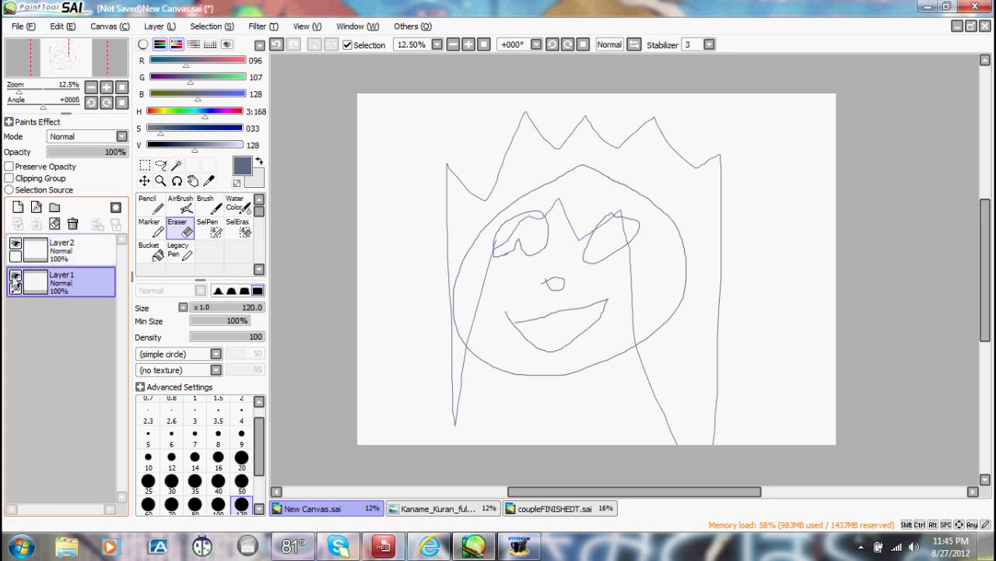
pyautogui.click(16, 277)
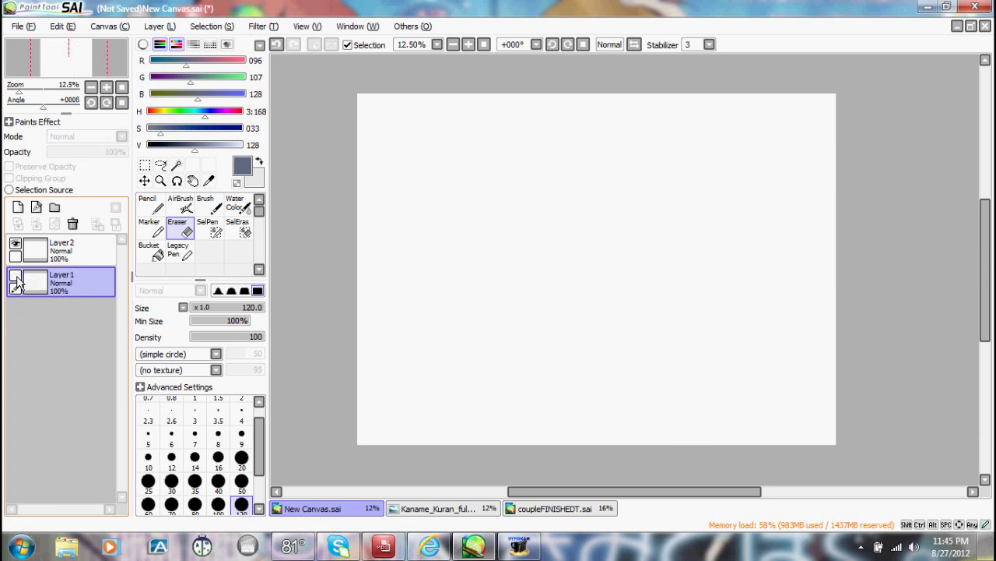
pyautogui.click(15, 278)
pyautogui.doubleClick(16, 278)
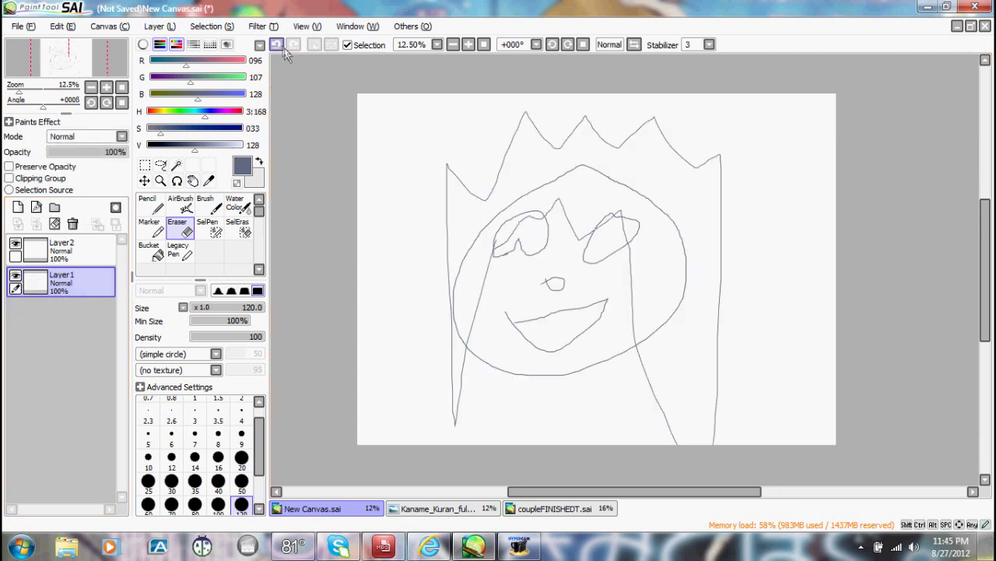
# Hide and show Layer2 and Layer1 in turn to examine which lines each layer holds.
pyautogui.click(45, 249)
pyautogui.click(16, 246)
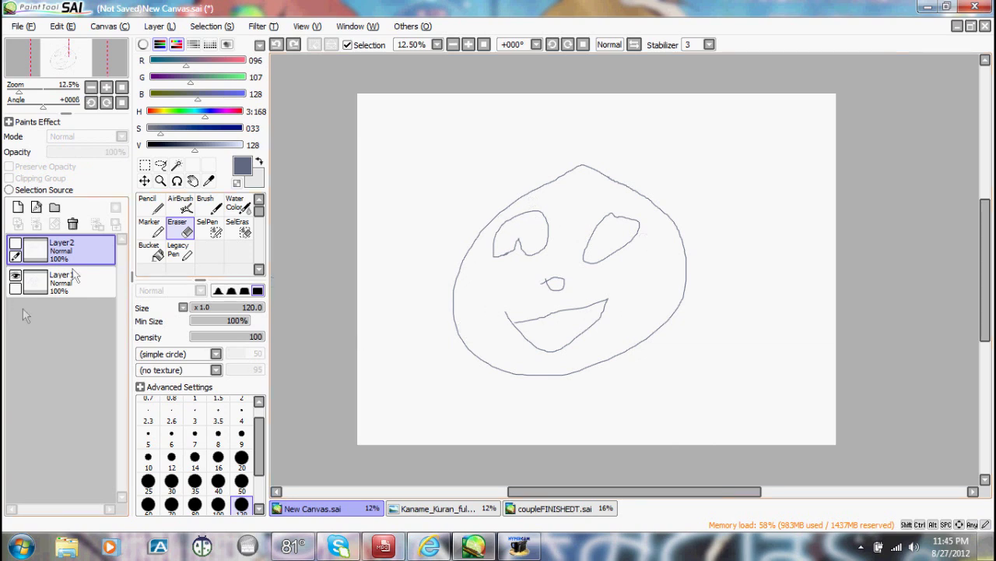
pyautogui.click(15, 246)
pyautogui.click(35, 282)
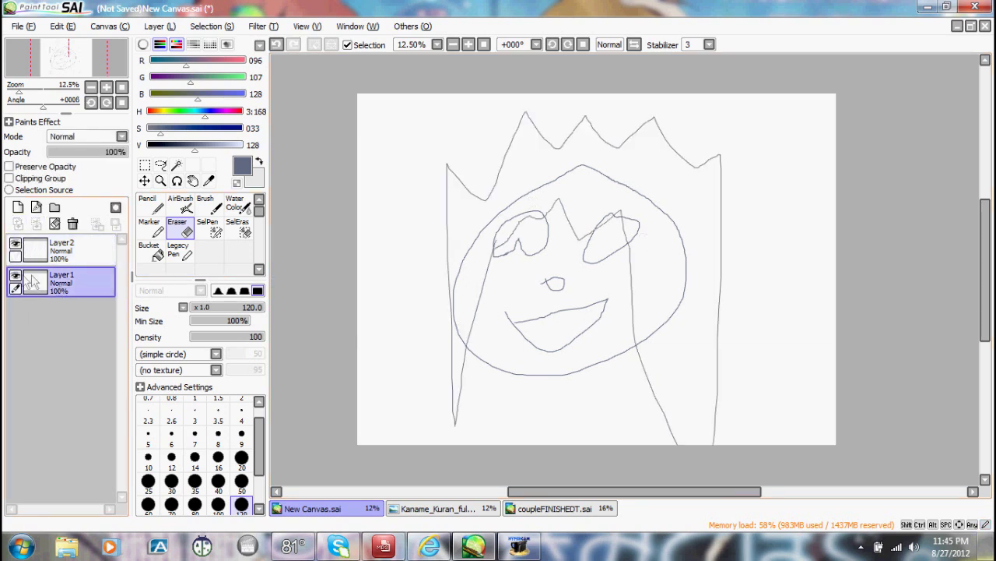
pyautogui.click(15, 277)
pyautogui.click(16, 277)
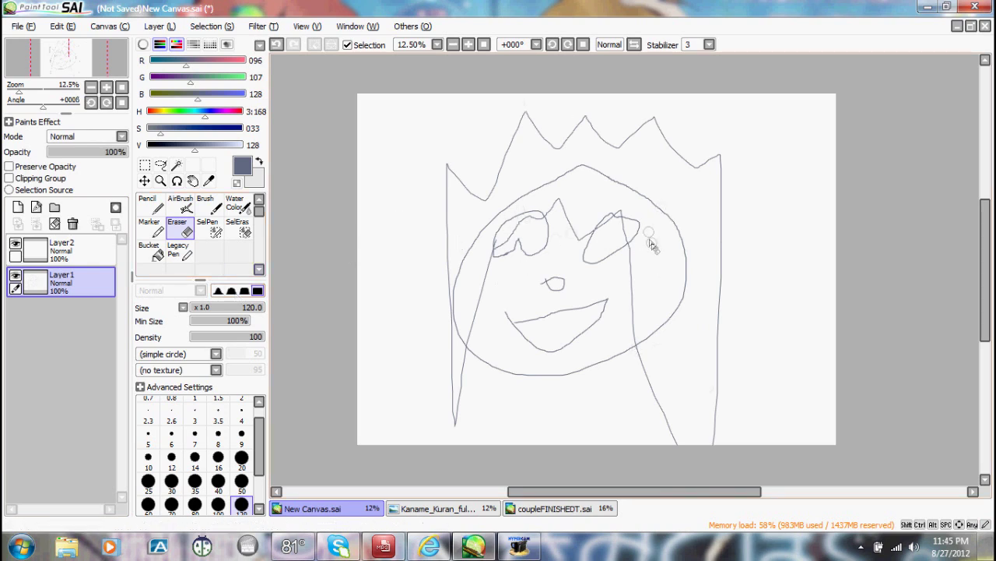
# Erase bits of the eye and cheek outline around the hair strand on Layer1, and undo those eraser strokes.
pyautogui.moveTo(634, 215); pyautogui.dragTo(636, 226)
pyautogui.moveTo(628, 243)
pyautogui.mouseDown()
pyautogui.moveTo(647, 273)
pyautogui.moveTo(694, 299)
pyautogui.moveTo(644, 365)
pyautogui.moveTo(661, 371)
pyautogui.mouseUp()
pyautogui.click(277, 45)
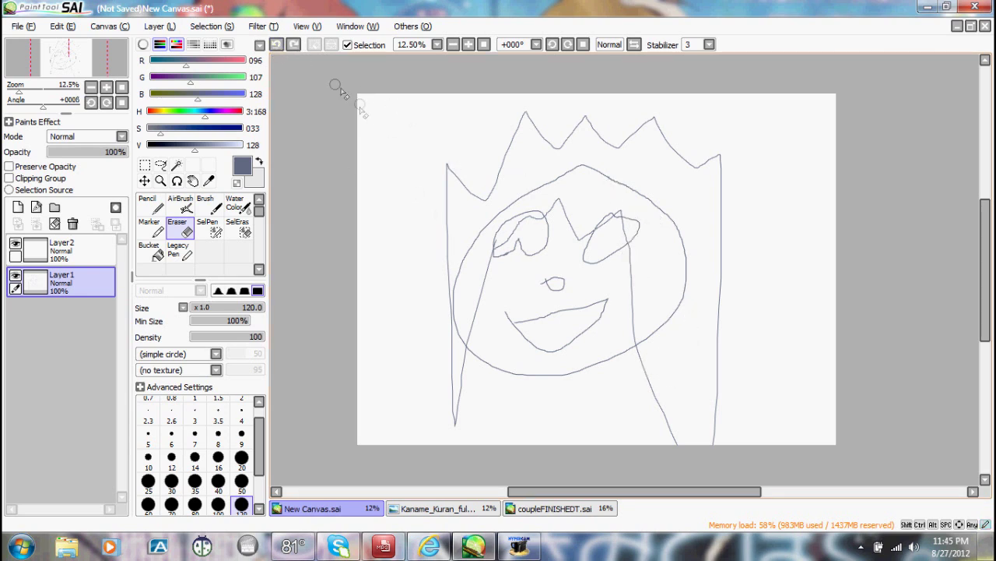
pyautogui.click(275, 46)
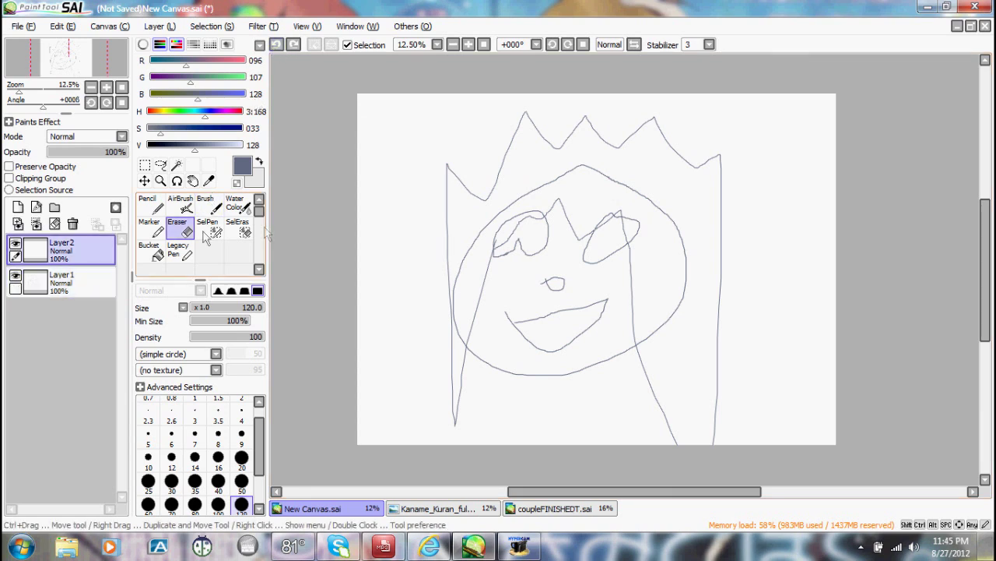
# Erase the whole hair outline on Layer2 with the Eraser at size 350.
pyautogui.moveTo(257, 461); pyautogui.dragTo(258, 485)
pyautogui.click(241, 486)
pyautogui.moveTo(472, 189)
pyautogui.mouseDown()
pyautogui.moveTo(541, 167)
pyautogui.moveTo(498, 136)
pyautogui.moveTo(450, 232)
pyautogui.moveTo(488, 197)
pyautogui.moveTo(446, 327)
pyautogui.moveTo(502, 412)
pyautogui.moveTo(496, 234)
pyautogui.moveTo(546, 125)
pyautogui.moveTo(882, 122)
pyautogui.moveTo(582, 202)
pyautogui.moveTo(564, 197)
pyautogui.moveTo(744, 196)
pyautogui.moveTo(677, 246)
pyautogui.moveTo(718, 252)
pyautogui.moveTo(751, 241)
pyautogui.moveTo(642, 485)
pyautogui.moveTo(699, 358)
pyautogui.moveTo(707, 472)
pyautogui.moveTo(719, 438)
pyautogui.moveTo(611, 387)
pyautogui.moveTo(642, 397)
pyautogui.moveTo(620, 187)
pyautogui.moveTo(506, 284)
pyautogui.moveTo(545, 242)
pyautogui.moveTo(452, 333)
pyautogui.mouseUp()
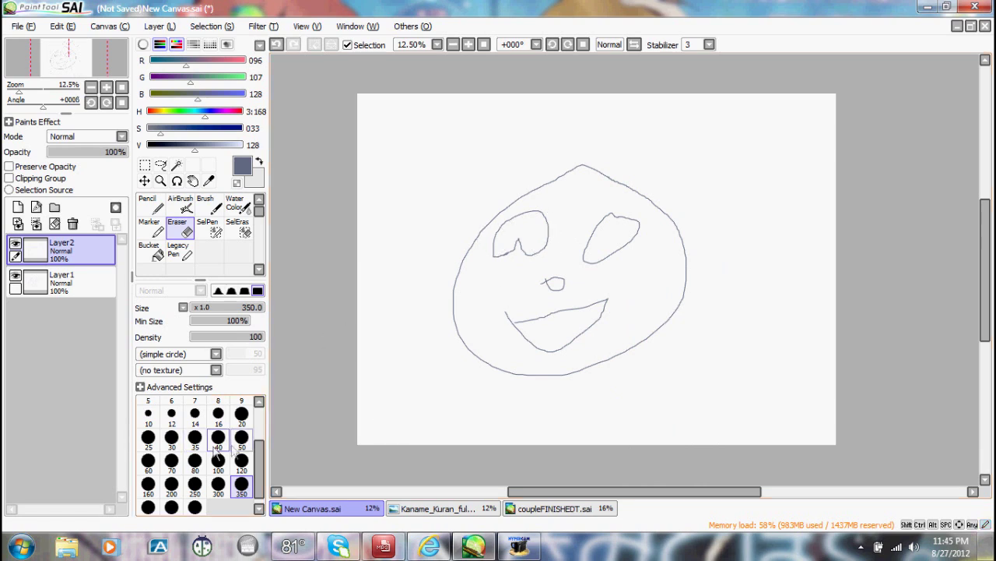
# Draw a taller spiky hair outline on Layer2 with the Pencil at size 8, and undo all its strokes.
pyautogui.click(155, 209)
pyautogui.click(218, 454)
pyautogui.moveTo(488, 225)
pyautogui.mouseDown()
pyautogui.moveTo(438, 416)
pyautogui.moveTo(619, 135)
pyautogui.mouseUp()
pyautogui.moveTo(588, 77); pyautogui.dragTo(717, 444)
pyautogui.moveTo(633, 443)
pyautogui.mouseDown()
pyautogui.moveTo(576, 342)
pyautogui.moveTo(464, 227)
pyautogui.mouseUp()
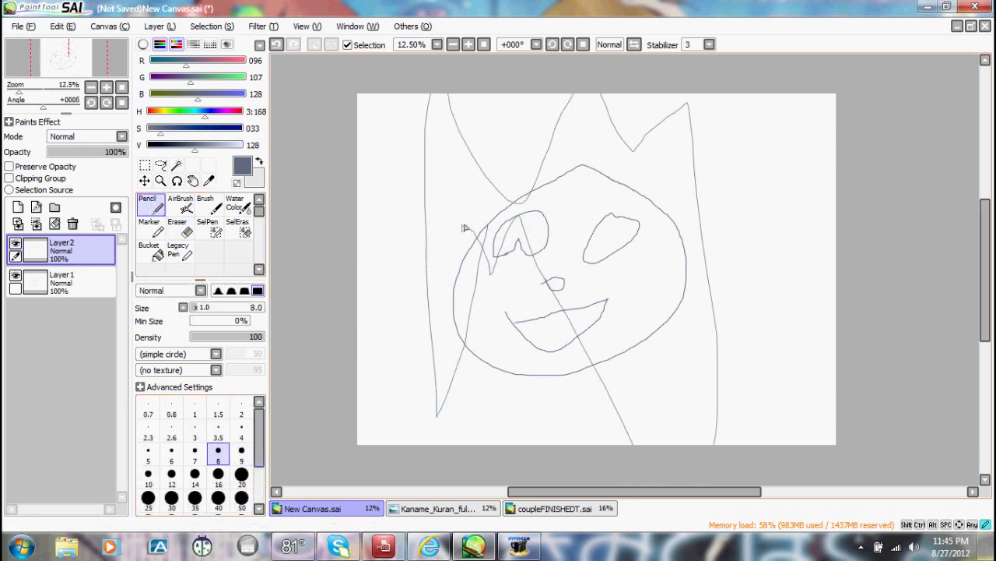
pyautogui.hotkey('ctrl', 'z')
pyautogui.hotkey('ctrl', 'z')
pyautogui.hotkey('ctrl', 'z')
pyautogui.hotkey('ctrl', 'z')
pyautogui.hotkey('ctrl', 'z')
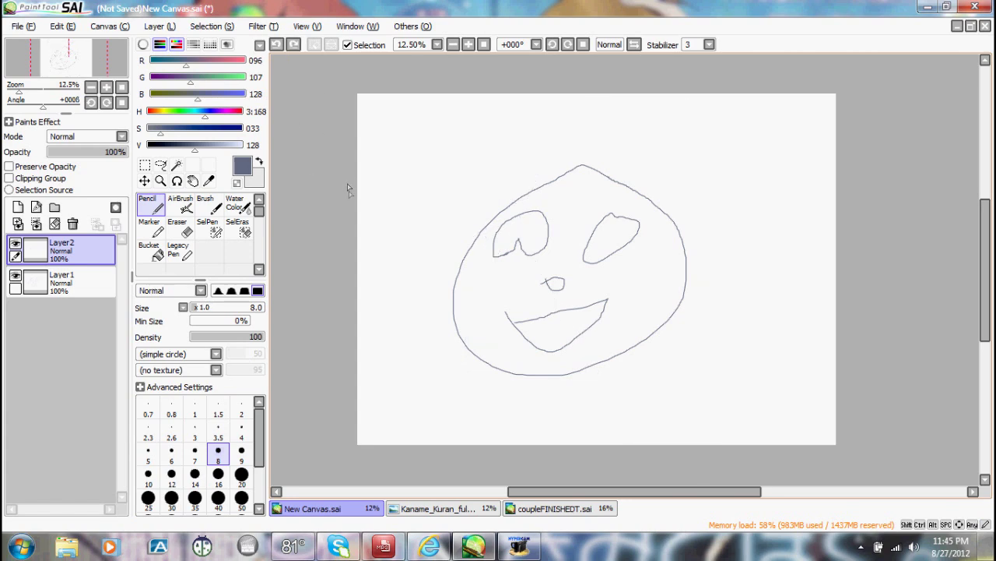
# Switch to coupleFINISHEDT.sai and select Layer10, which holds the green hair.
pyautogui.click(554, 509)
pyautogui.moveTo(561, 495)
pyautogui.mouseDown()
pyautogui.moveTo(538, 495)
pyautogui.moveTo(552, 495)
pyautogui.mouseUp()
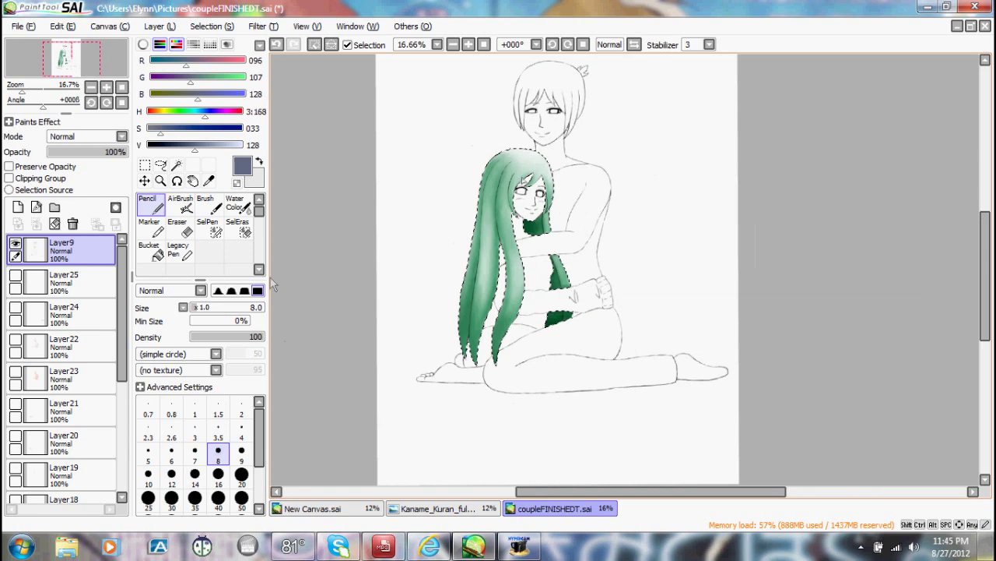
pyautogui.scroll(2, 529, 233)
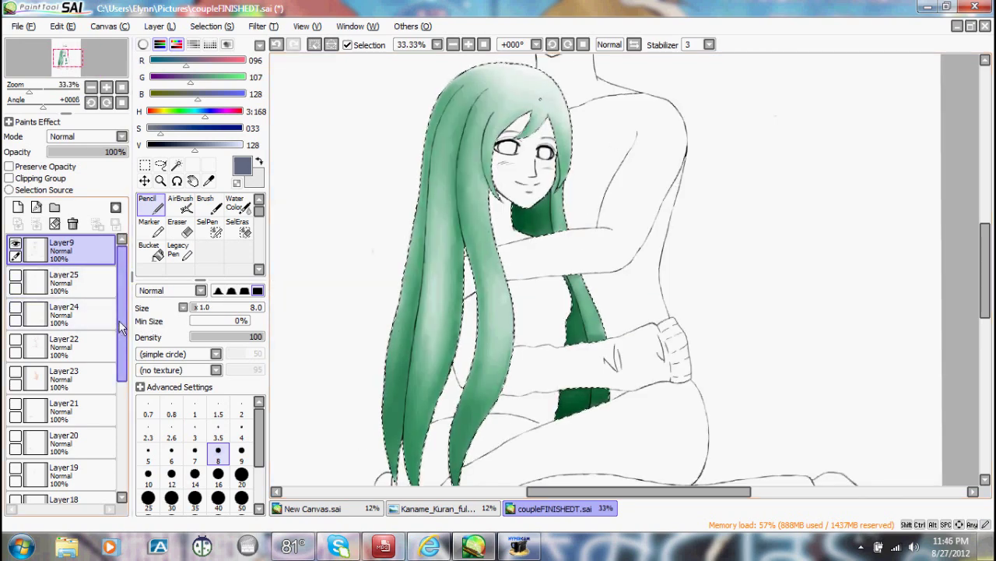
pyautogui.scroll(-5, 94, 460)
pyautogui.click(91, 426)
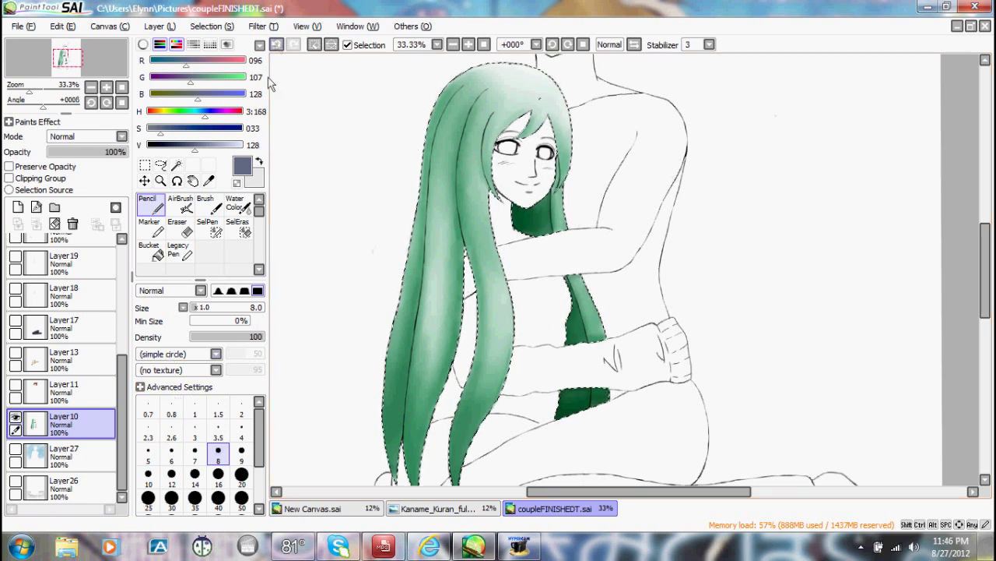
# Recolour the selected hair on Layer10 with the Hue and Saturation filter, setting the hue to -100.
pyautogui.click(264, 26)
pyautogui.click(285, 35)
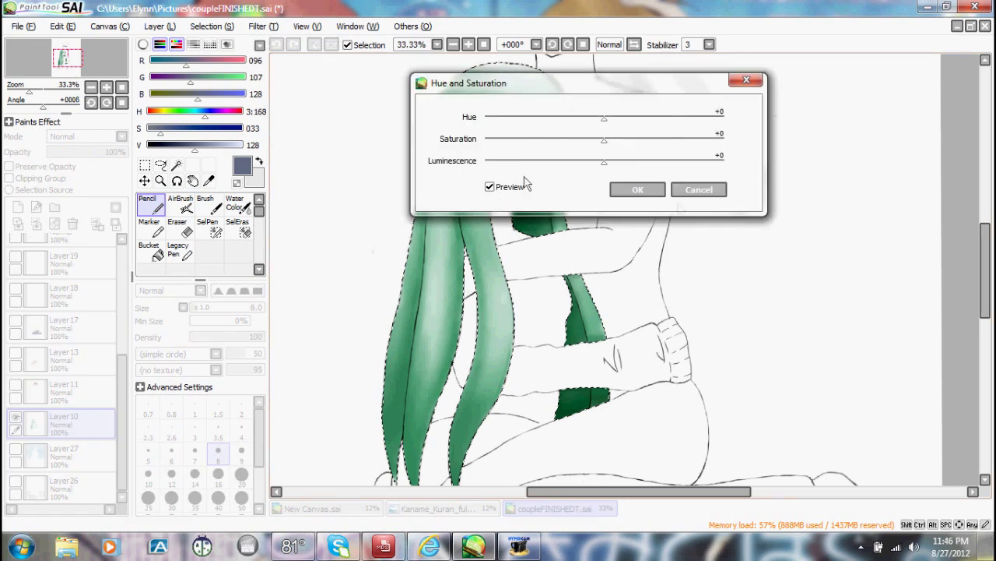
pyautogui.moveTo(629, 82); pyautogui.dragTo(680, 287)
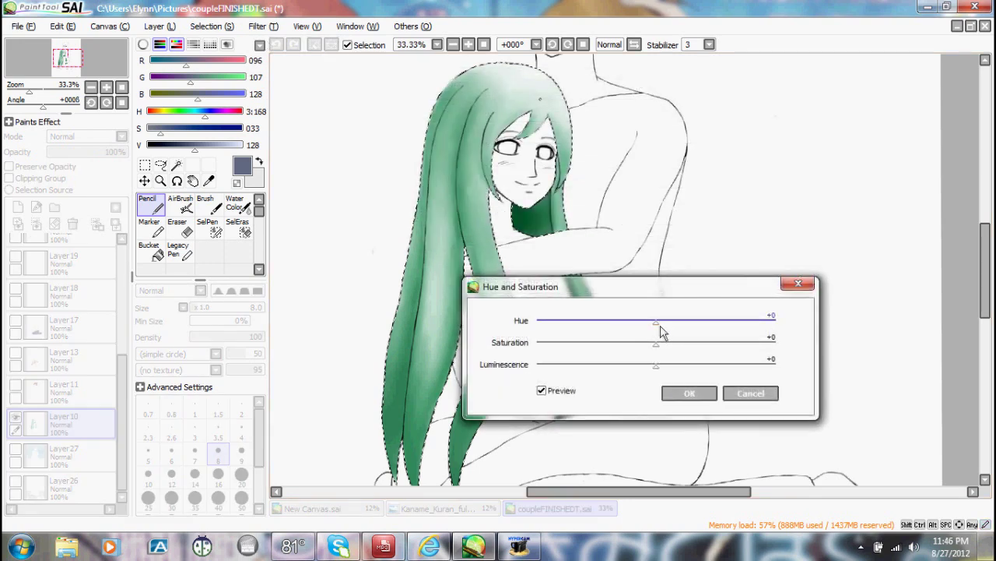
pyautogui.moveTo(644, 324); pyautogui.dragTo(553, 328)
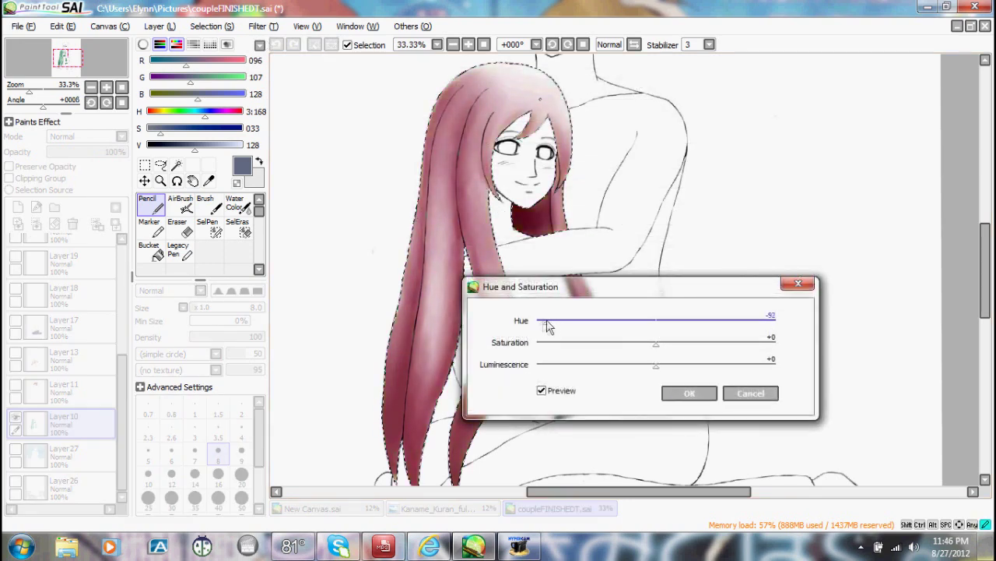
pyautogui.moveTo(655, 343); pyautogui.dragTo(646, 355)
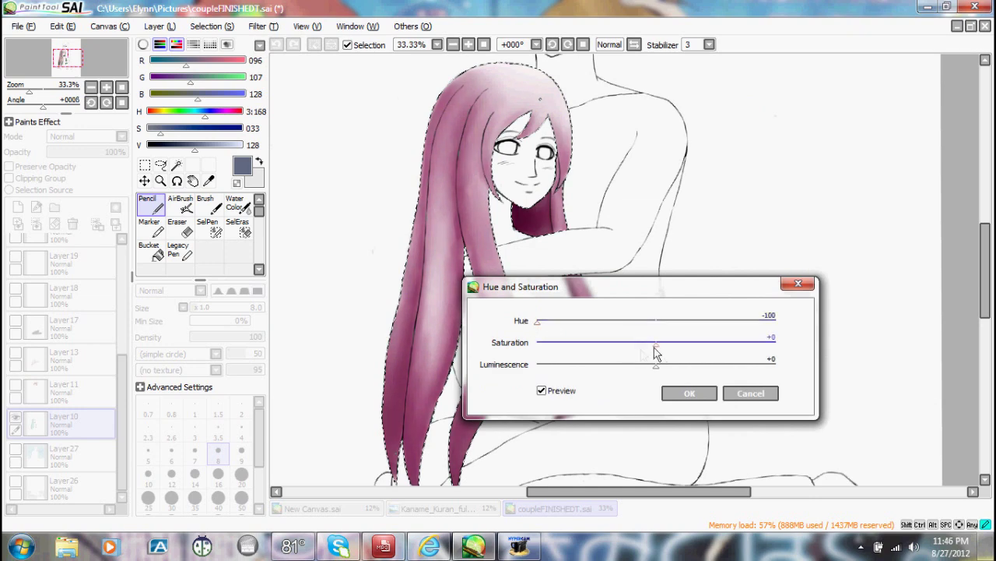
pyautogui.click(705, 387)
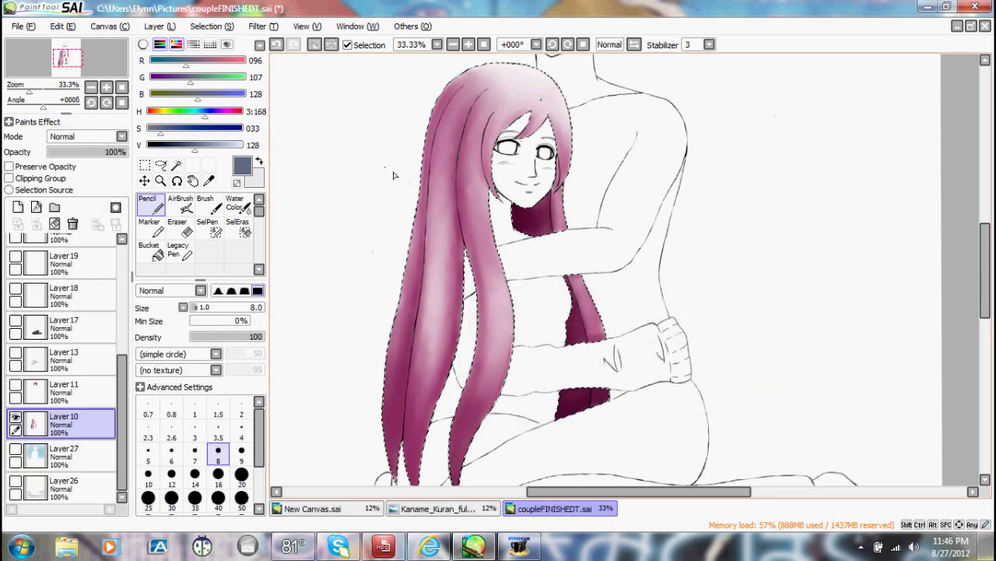
# Clear the selection around the recoloured hair on Layer10.
pyautogui.click(225, 28)
pyautogui.click(224, 40)
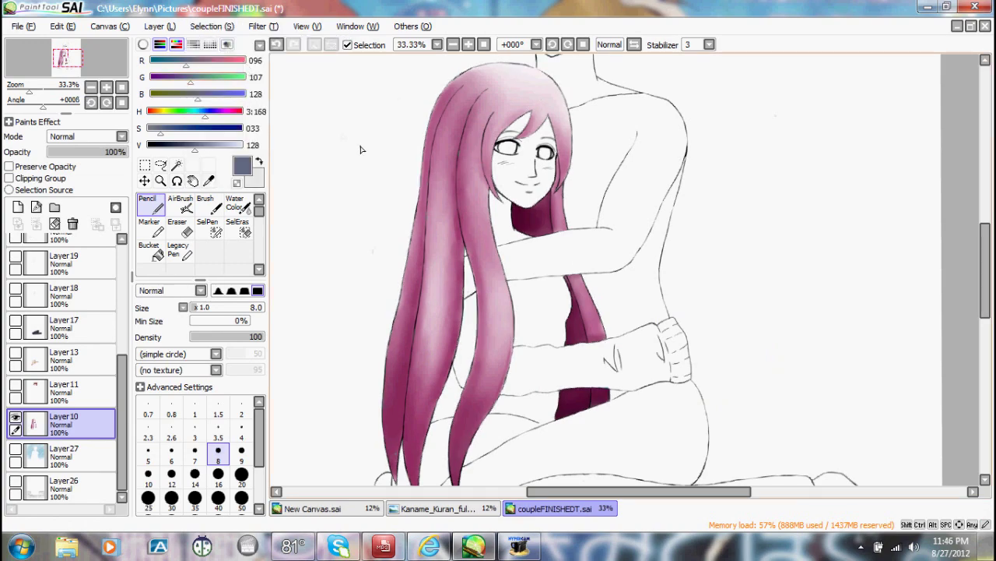
pyautogui.scroll(-1, 362, 166)
pyautogui.scroll(-1, 362, 166)
pyautogui.scroll(2, 361, 152)
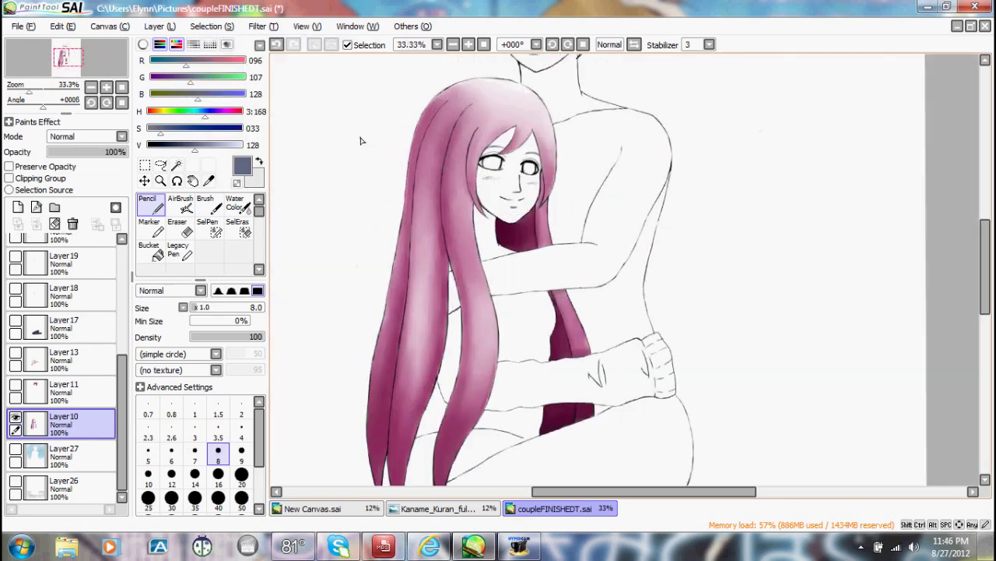
pyautogui.scroll(-2, 382, 130)
pyautogui.scroll(2, 382, 130)
pyautogui.scroll(-2, 467, 148)
pyautogui.scroll(2, 556, 165)
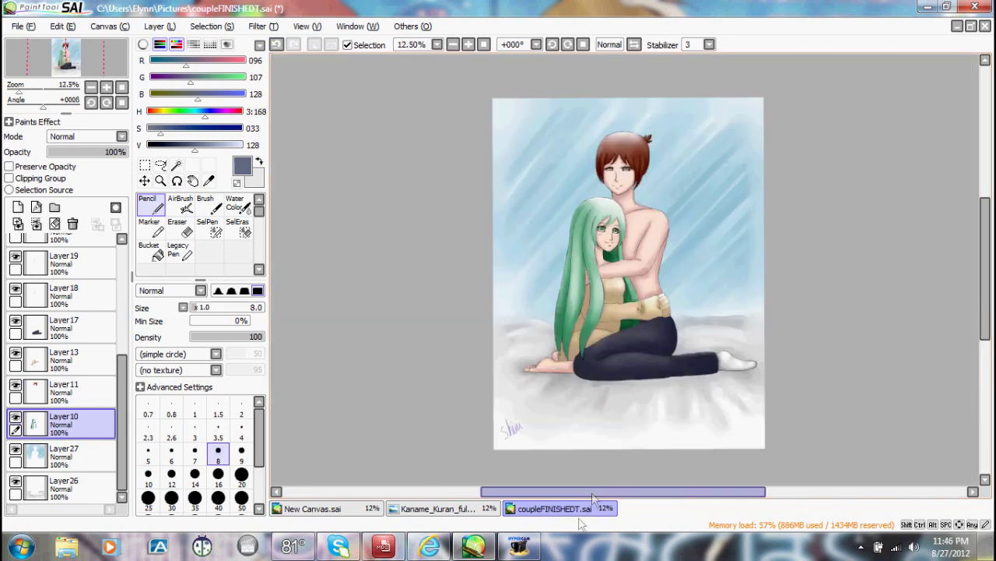
pyautogui.scroll(-1, 637, 240)
pyautogui.scroll(2, 637, 240)
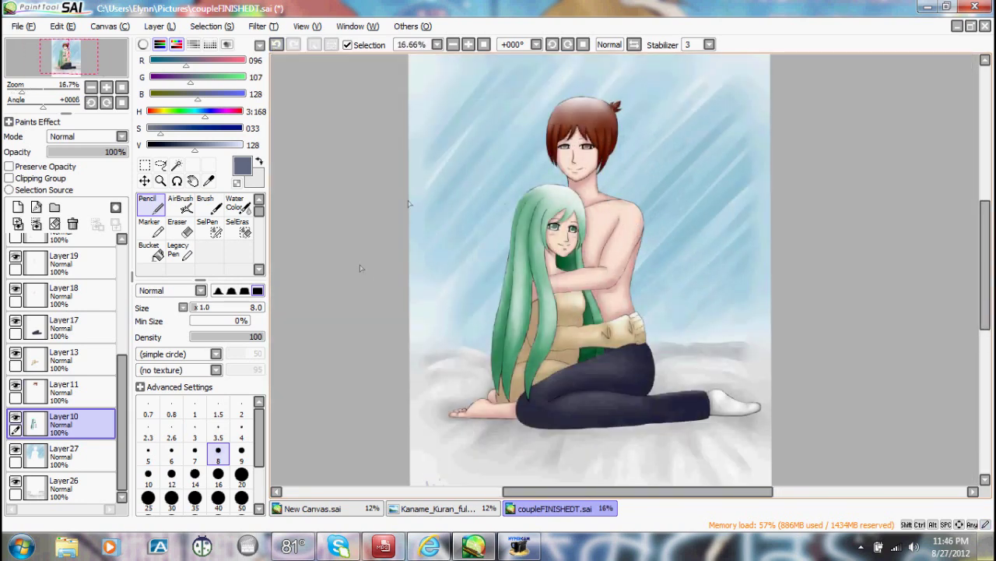
# Switch between Layer9 and Layer25, ending with the topmost Layer9 selected, and look through the layer list.
pyautogui.moveTo(128, 394); pyautogui.dragTo(131, 247)
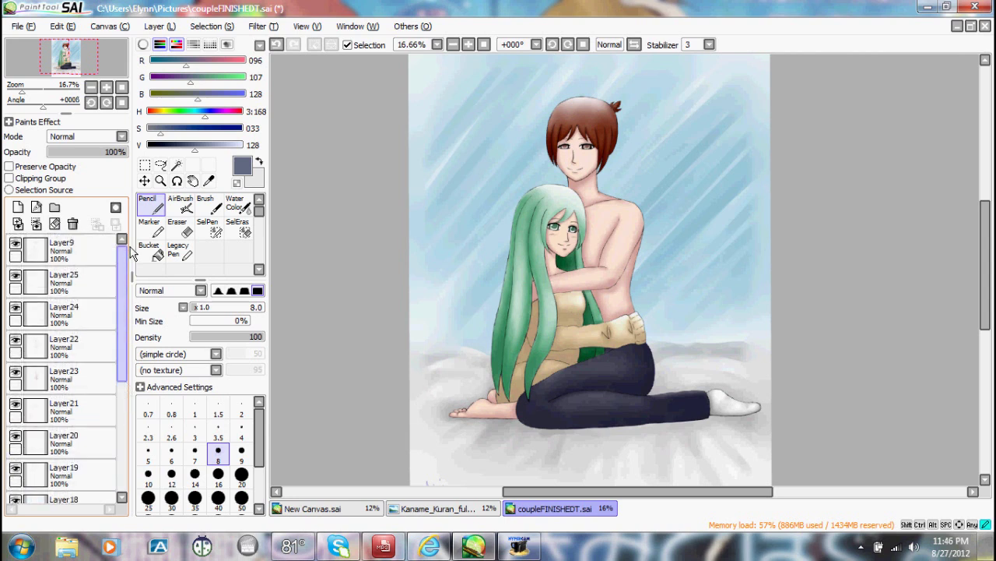
pyautogui.click(104, 255)
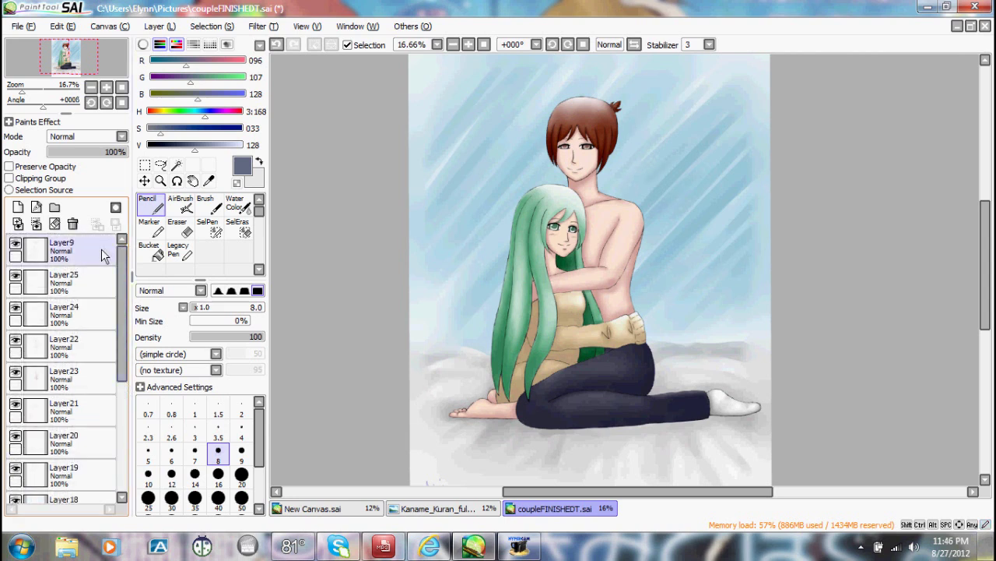
pyautogui.click(104, 255)
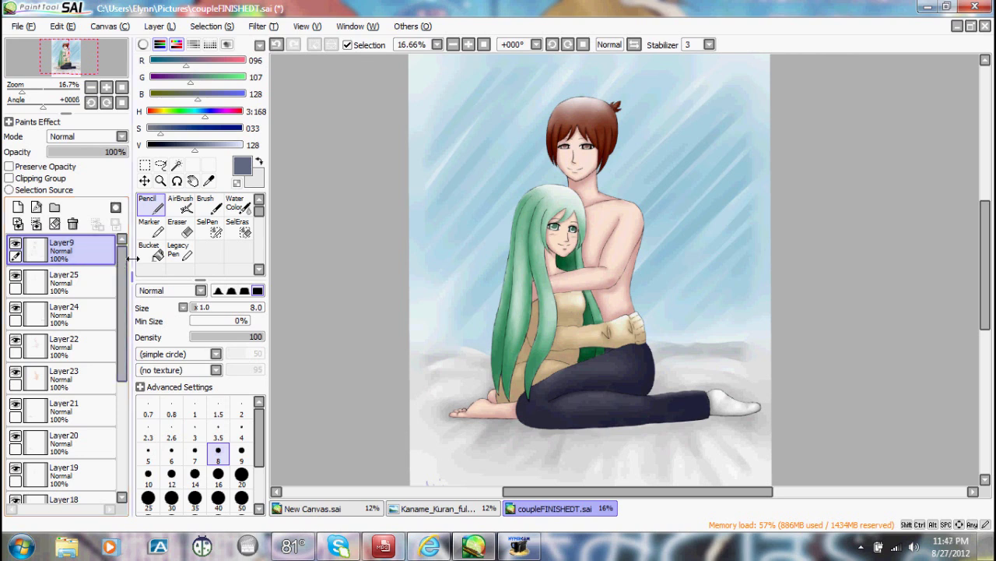
pyautogui.click(78, 281)
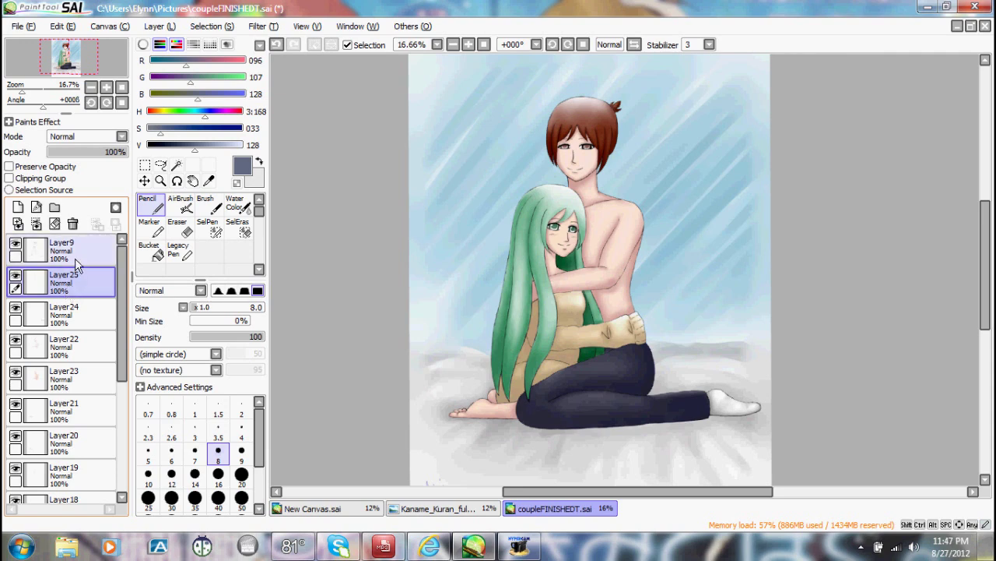
pyautogui.click(75, 258)
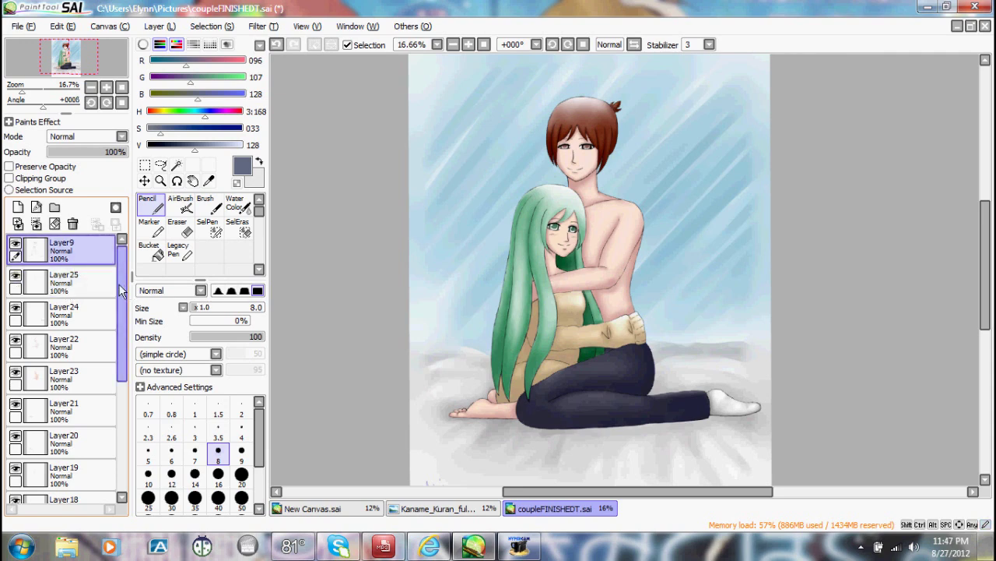
pyautogui.moveTo(119, 283); pyautogui.dragTo(112, 405)
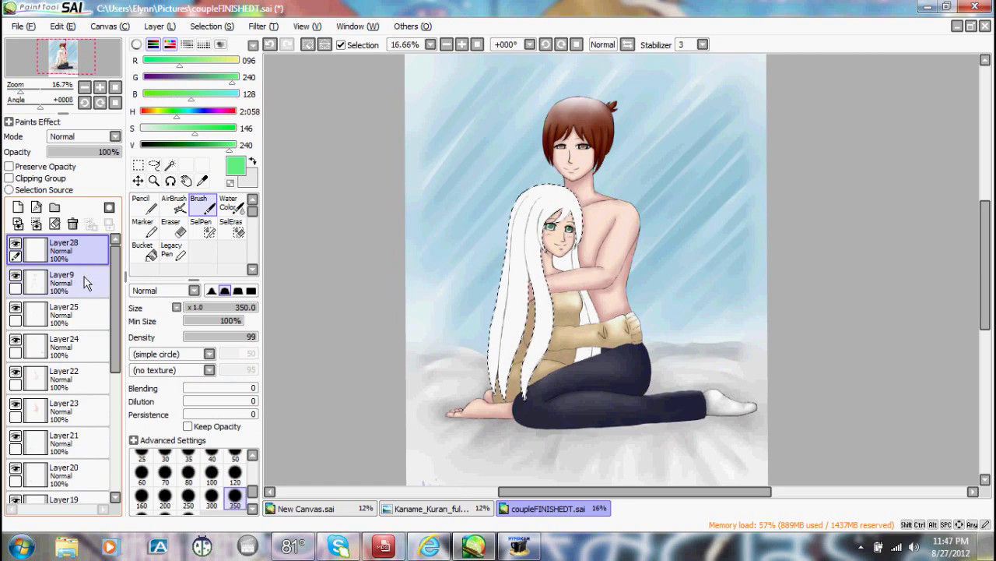
# Paint the selected hair bright green on Layer28 with the Brush at size 350, and move that layer below Layer9.
pyautogui.click(86, 281)
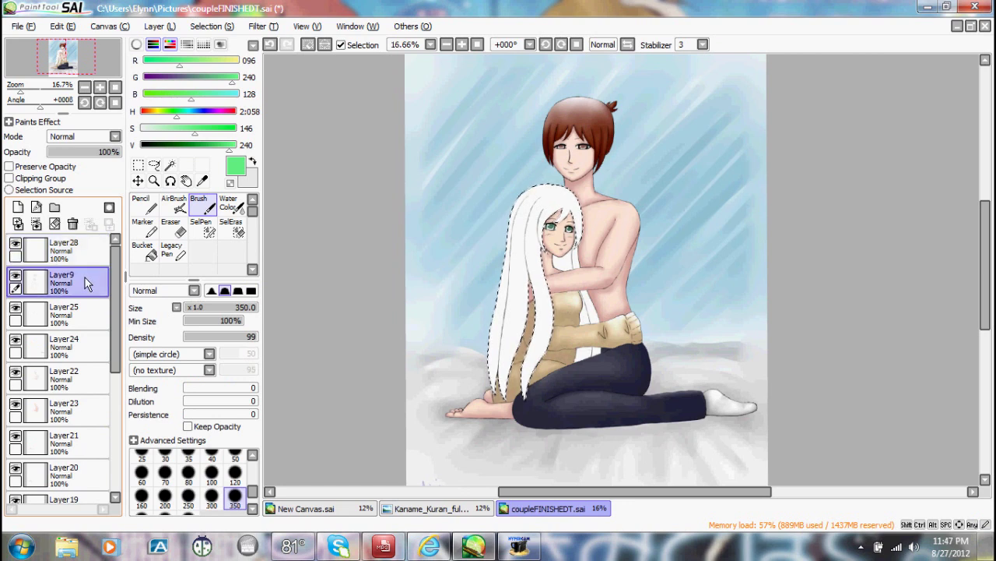
pyautogui.keyDown('ctrl'); pyautogui.click(74, 265); pyautogui.keyUp('ctrl')
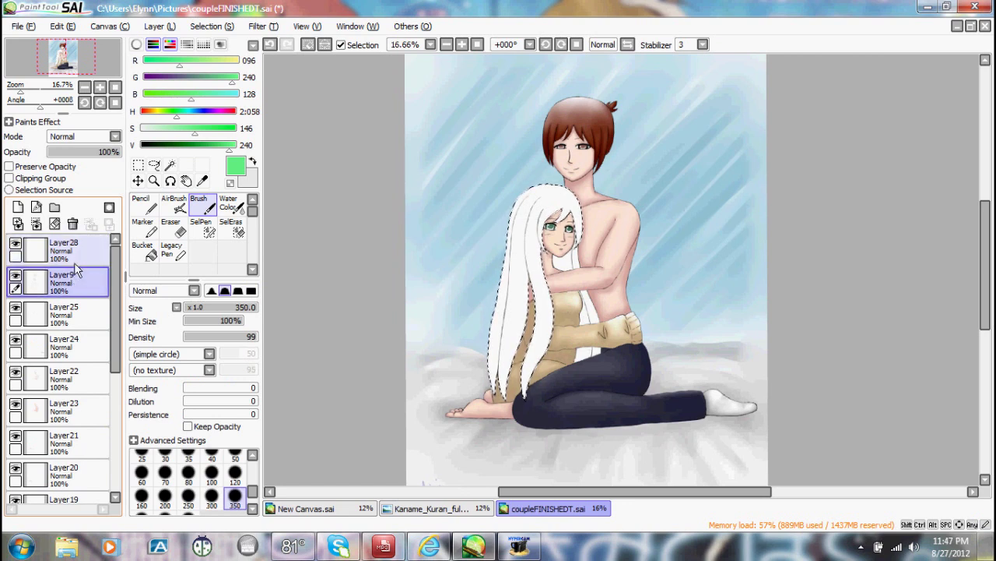
pyautogui.click(74, 253)
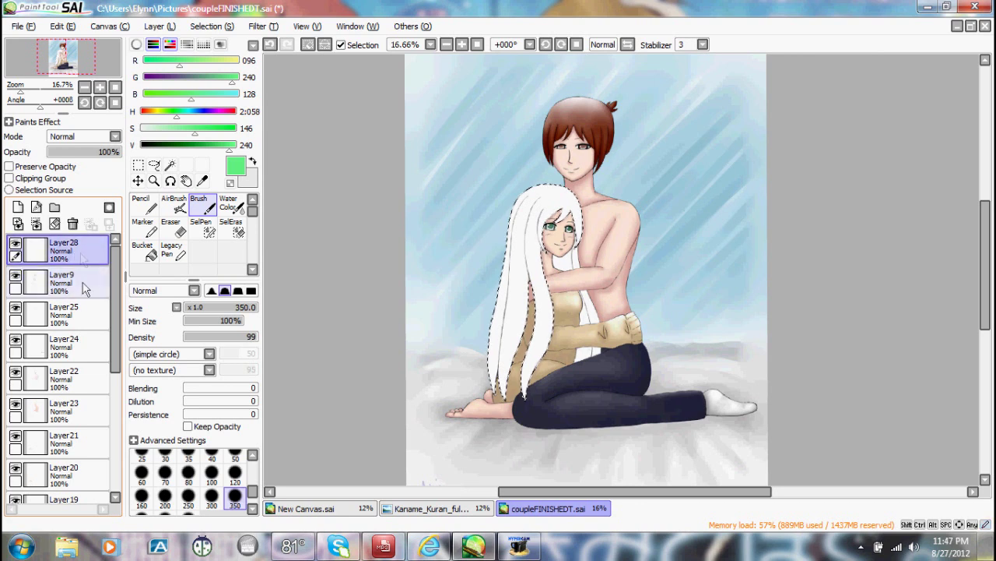
pyautogui.moveTo(558, 203); pyautogui.dragTo(541, 208)
pyautogui.moveTo(507, 267)
pyautogui.mouseDown()
pyautogui.moveTo(533, 300)
pyautogui.moveTo(481, 351)
pyautogui.moveTo(515, 281)
pyautogui.moveTo(501, 392)
pyautogui.moveTo(558, 299)
pyautogui.moveTo(518, 325)
pyautogui.mouseUp()
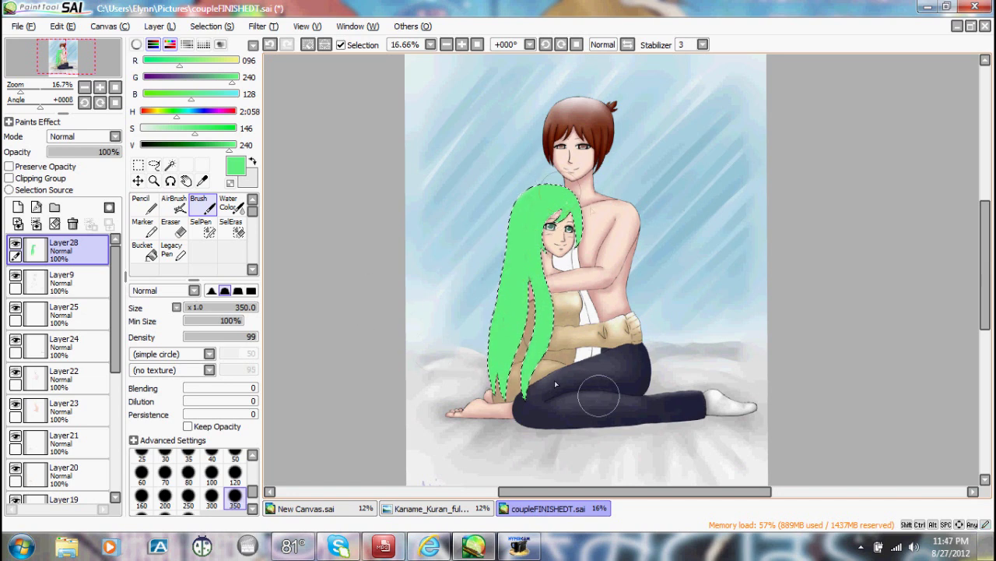
pyautogui.moveTo(94, 288); pyautogui.dragTo(100, 249)
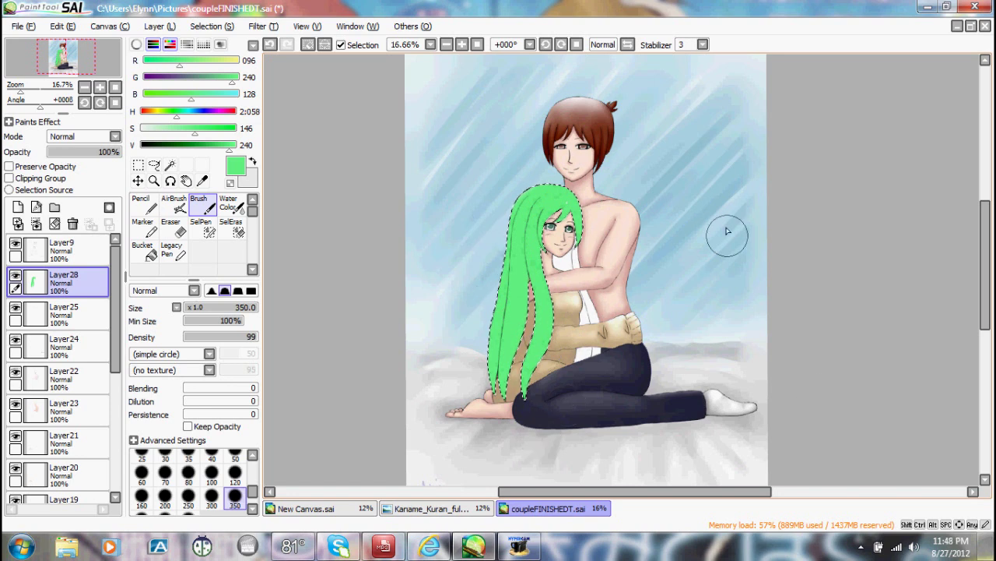
# Add a new layer above Layer28 and shade the hair on it in a darker green with the colour's V at 170.
pyautogui.click(161, 29)
pyautogui.click(177, 43)
pyautogui.click(91, 314)
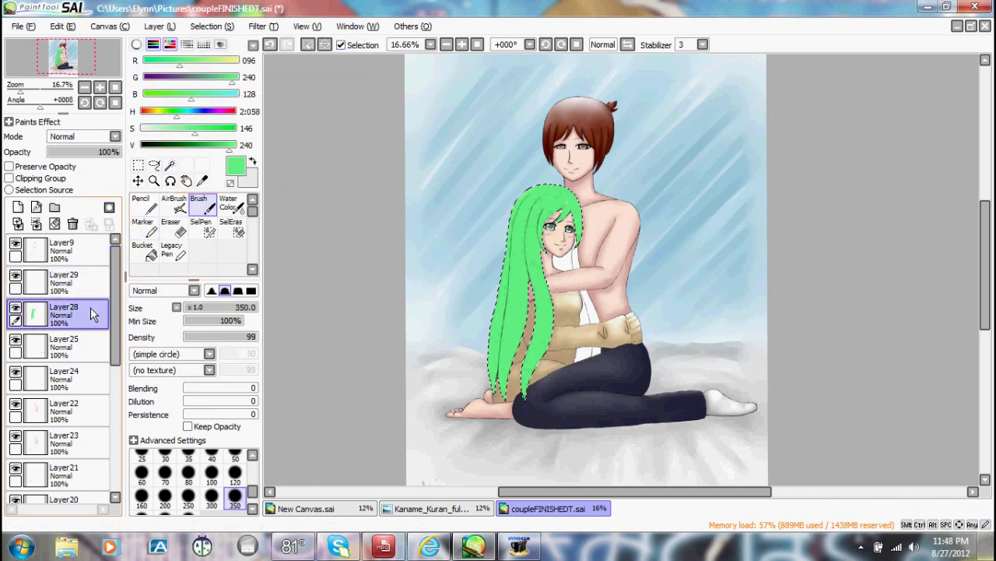
pyautogui.click(89, 288)
pyautogui.click(205, 144)
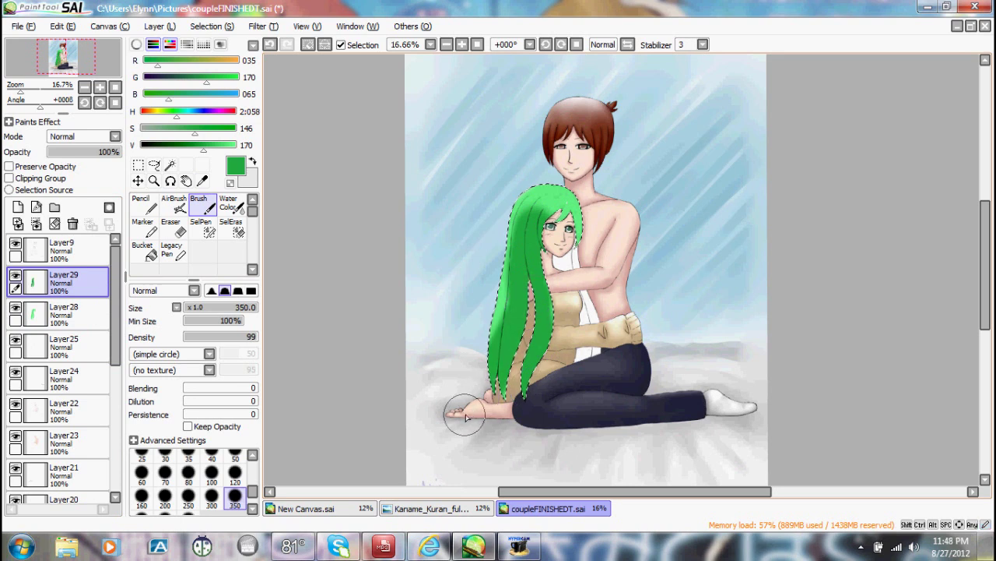
# Undo the green hair painting and the added shading layer, and delete Layer28.
pyautogui.click(269, 44)
pyautogui.click(269, 45)
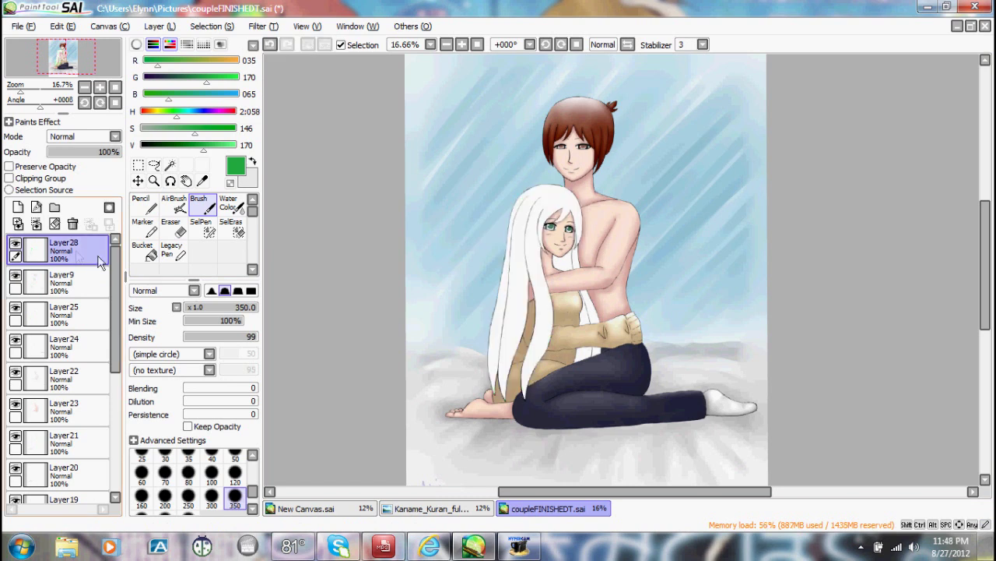
pyautogui.click(72, 223)
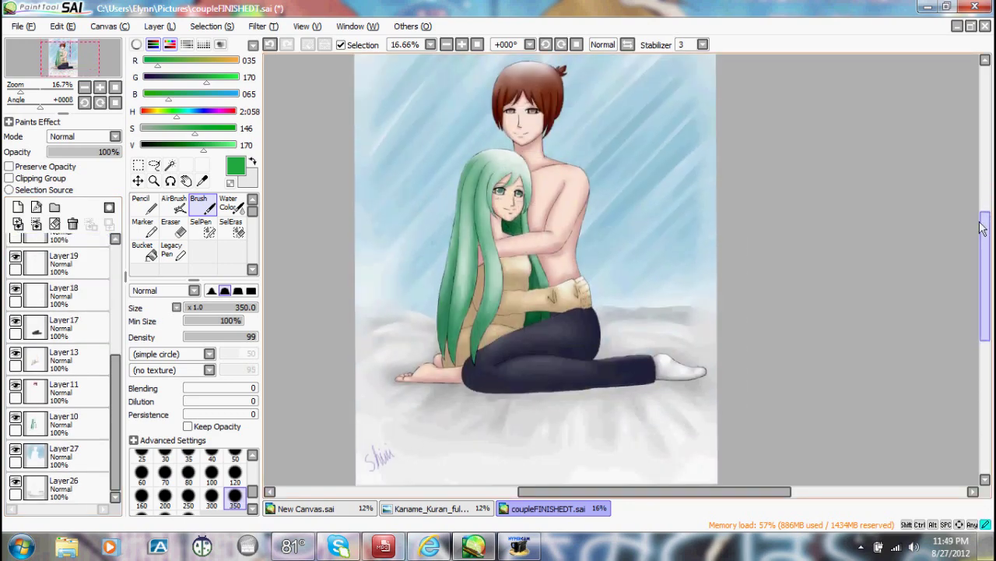
# Save the canvas in the Pictures folder as a JPEG named coupleFINISHEDTg.jpg.
pyautogui.moveTo(982, 227); pyautogui.dragTo(986, 211)
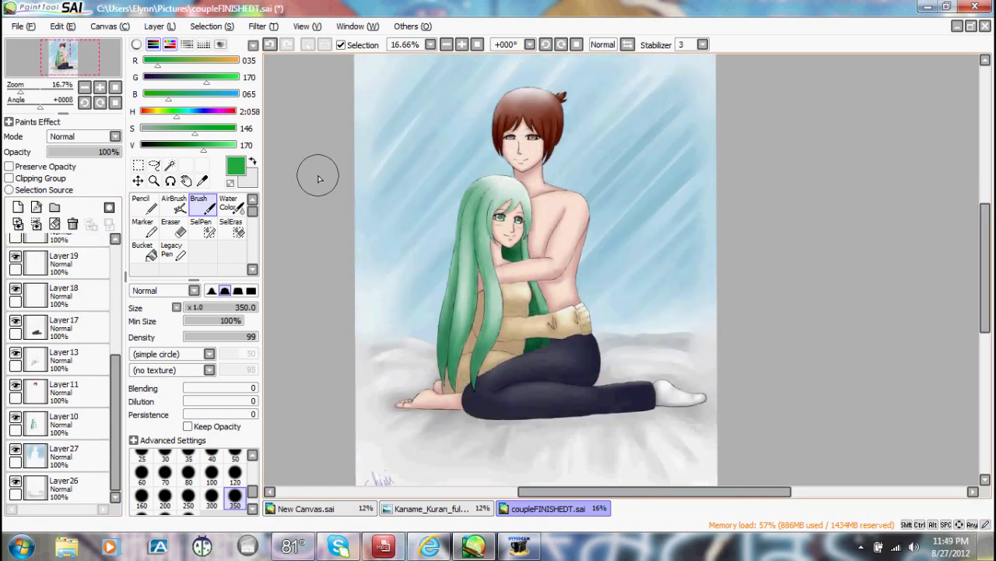
pyautogui.click(39, 28)
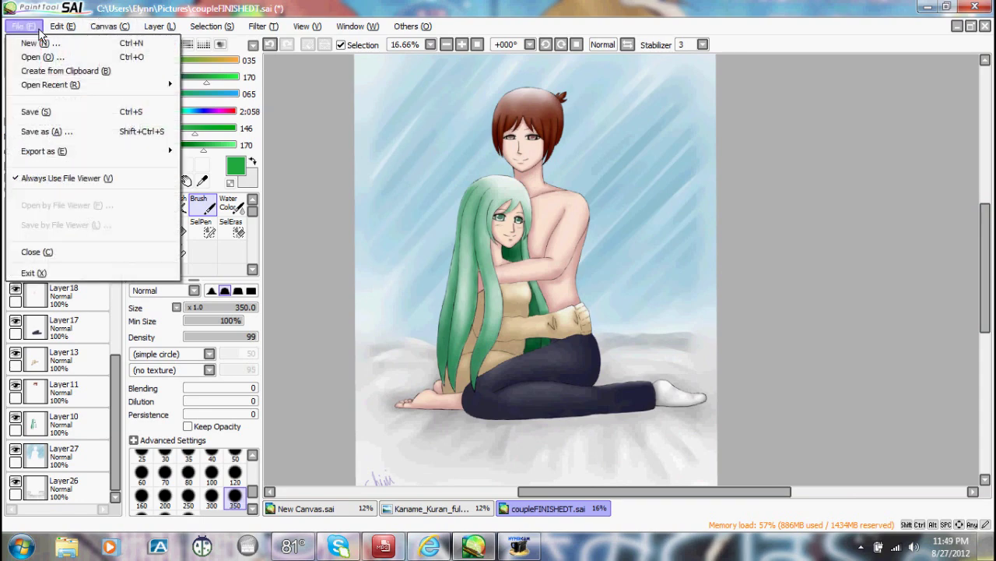
pyautogui.click(59, 136)
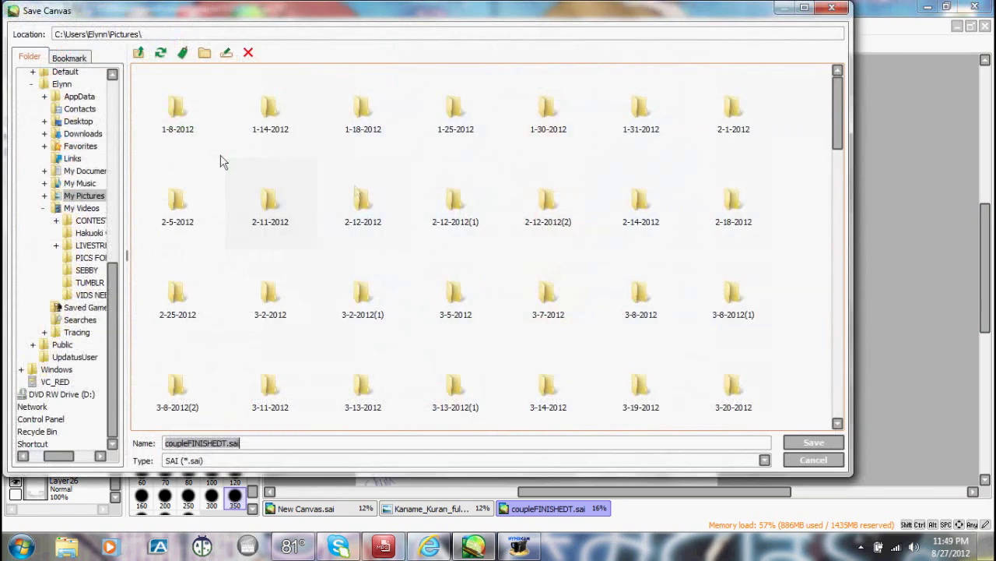
pyautogui.moveTo(239, 443); pyautogui.dragTo(228, 443)
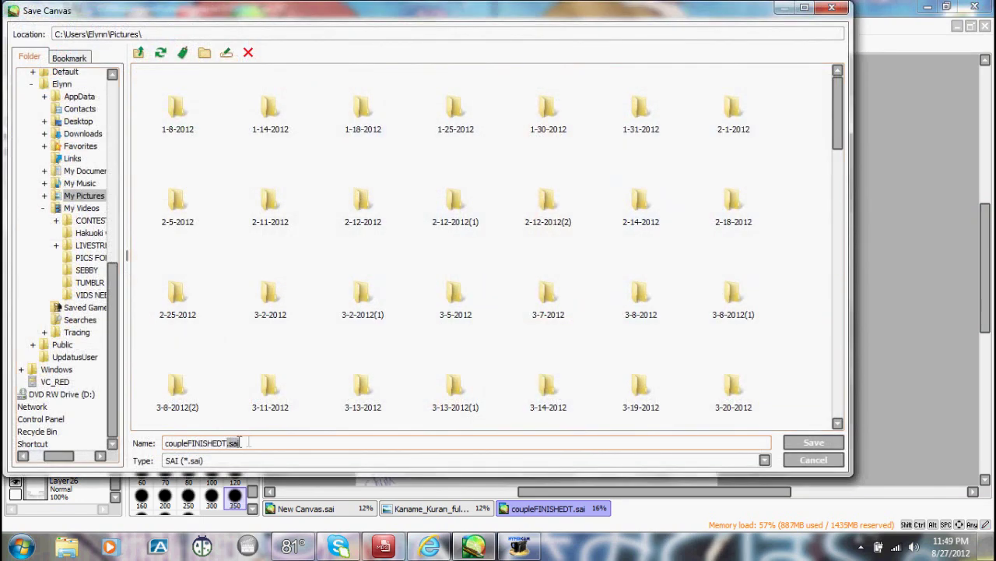
pyautogui.click(248, 442)
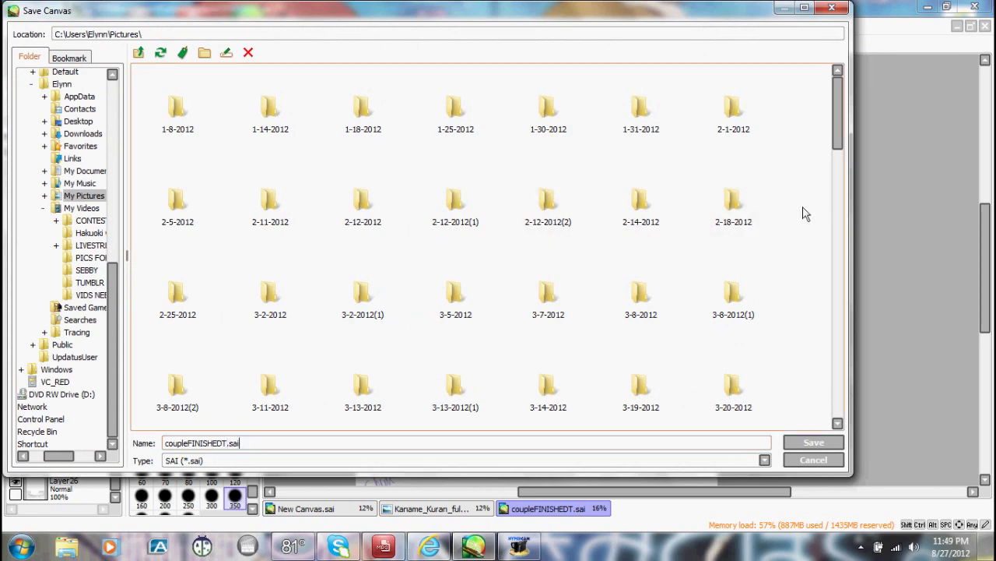
pyautogui.moveTo(838, 109); pyautogui.dragTo(860, 113)
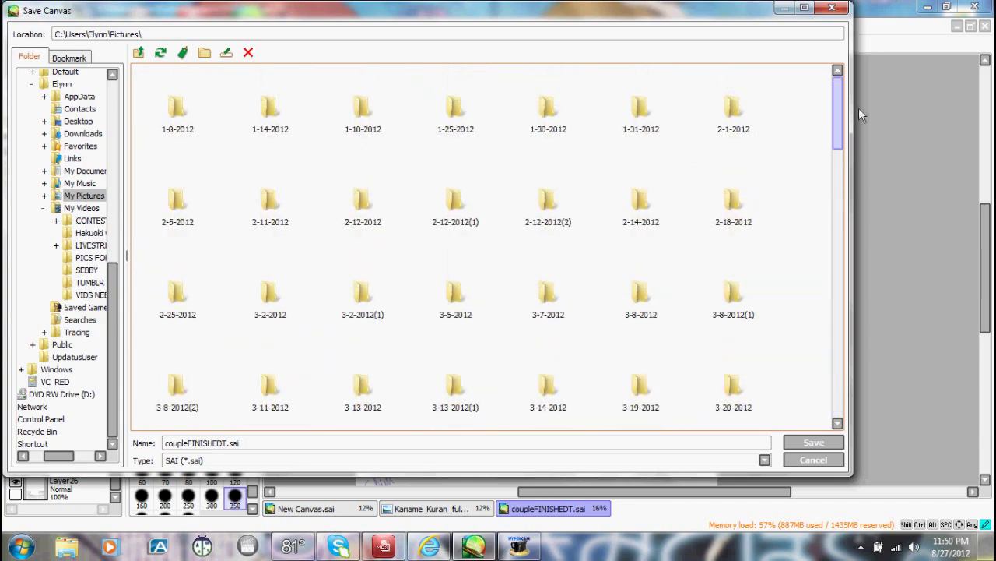
pyautogui.click(765, 460)
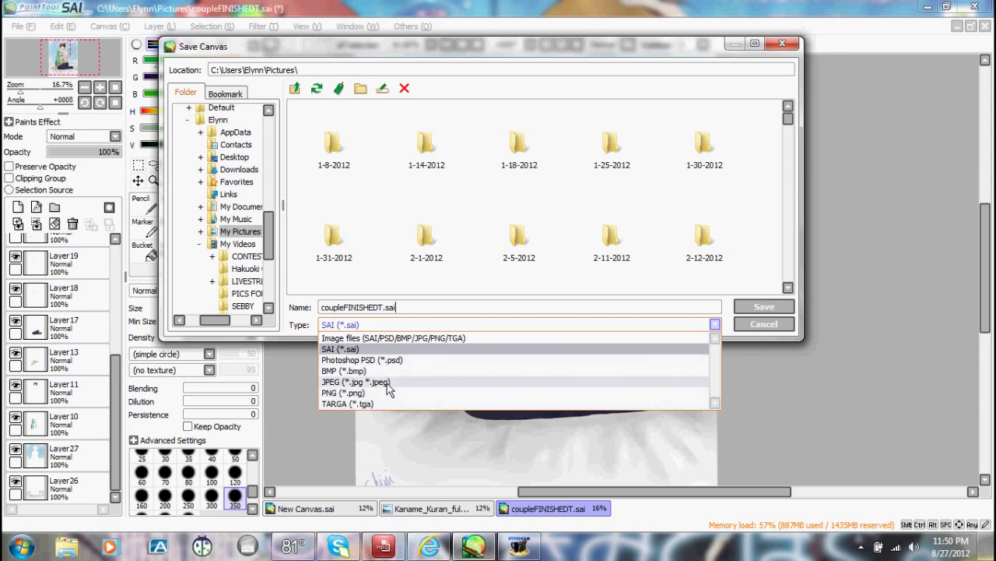
pyautogui.click(387, 382)
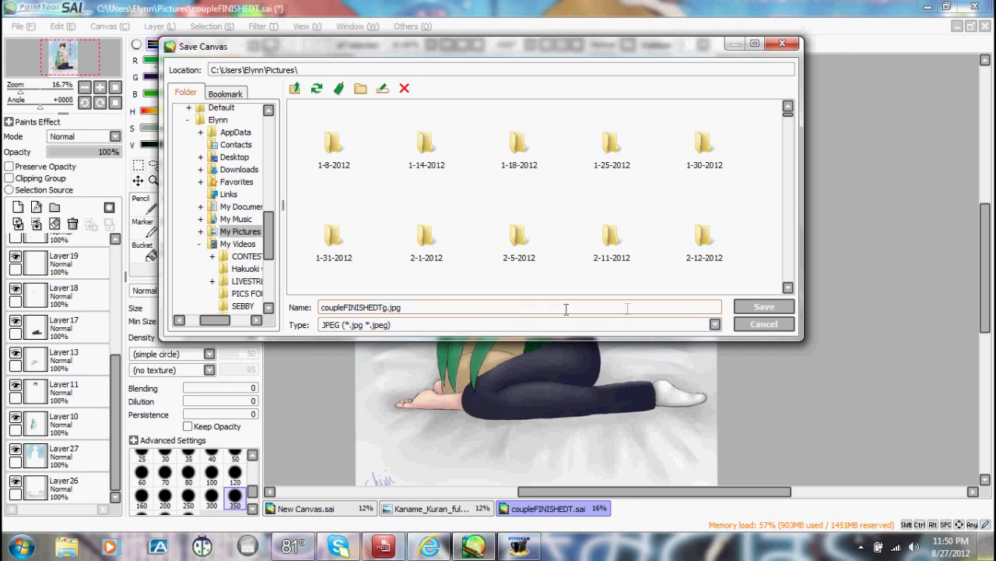
pyautogui.click(745, 310)
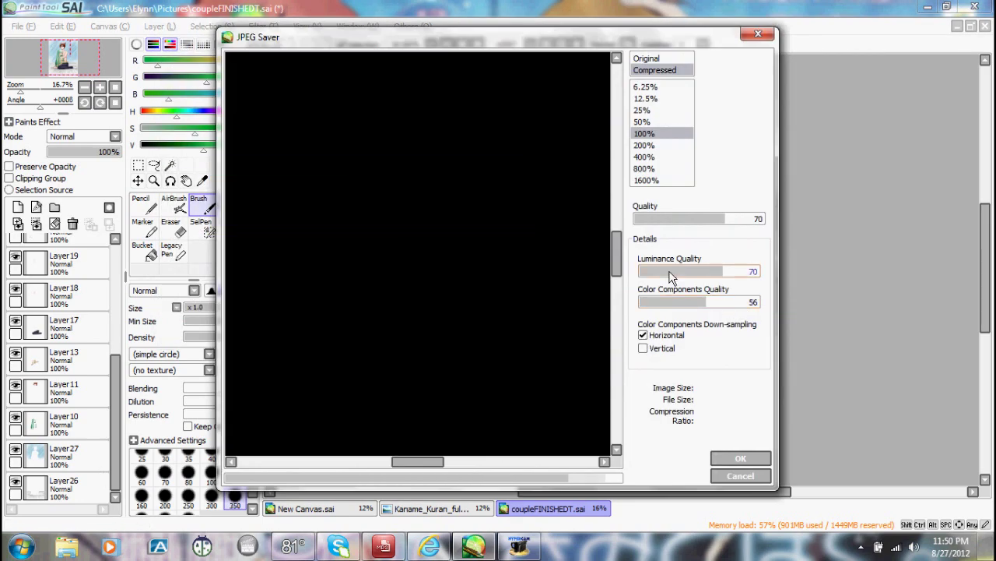
# Preview the compressed JPEG at zoom levels between 6.25% and 1600%, ending at 12.5%, and accept the JPEG settings.
pyautogui.click(644, 110)
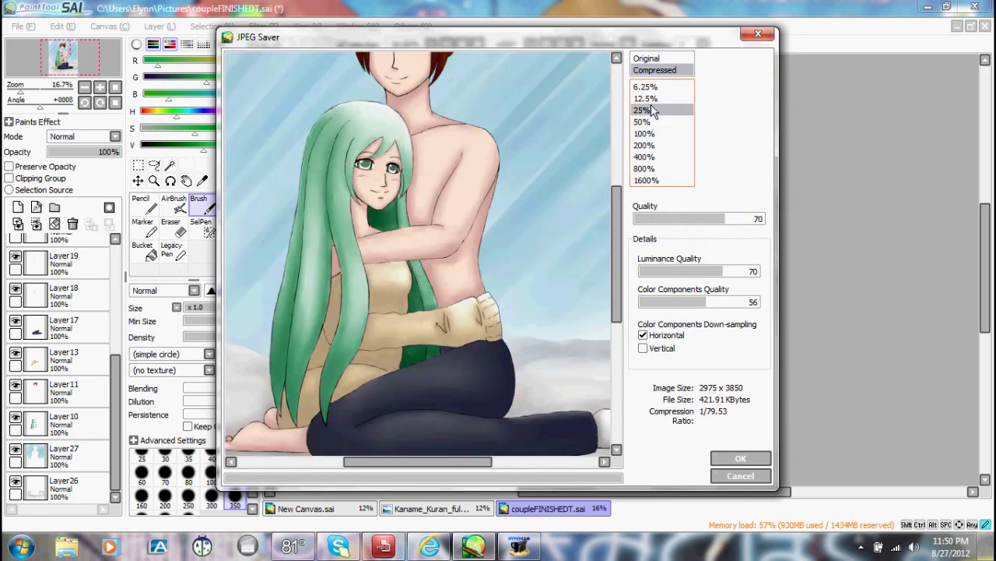
pyautogui.click(643, 99)
pyautogui.click(647, 121)
pyautogui.click(660, 169)
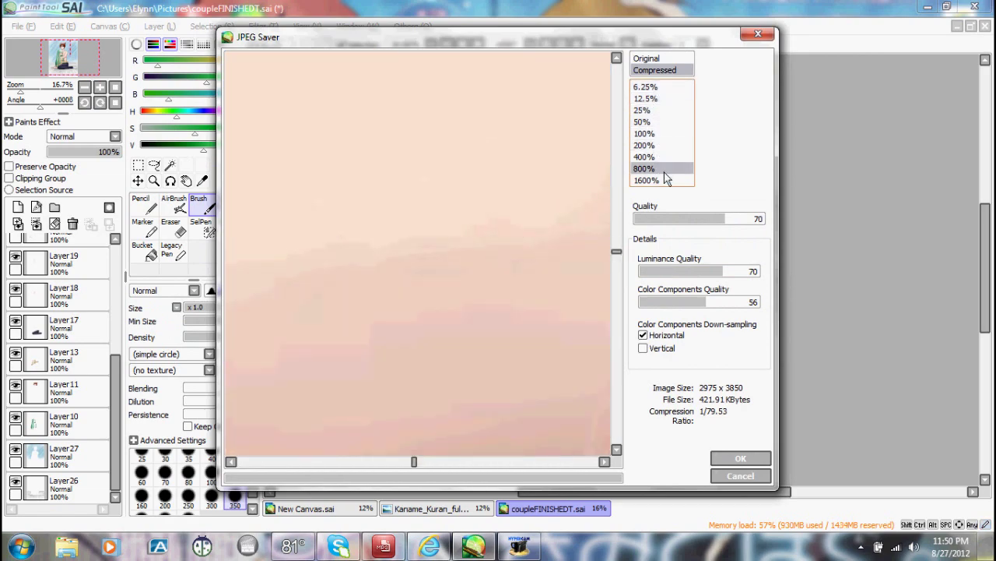
pyautogui.click(664, 179)
pyautogui.click(664, 158)
pyautogui.click(665, 135)
pyautogui.click(667, 122)
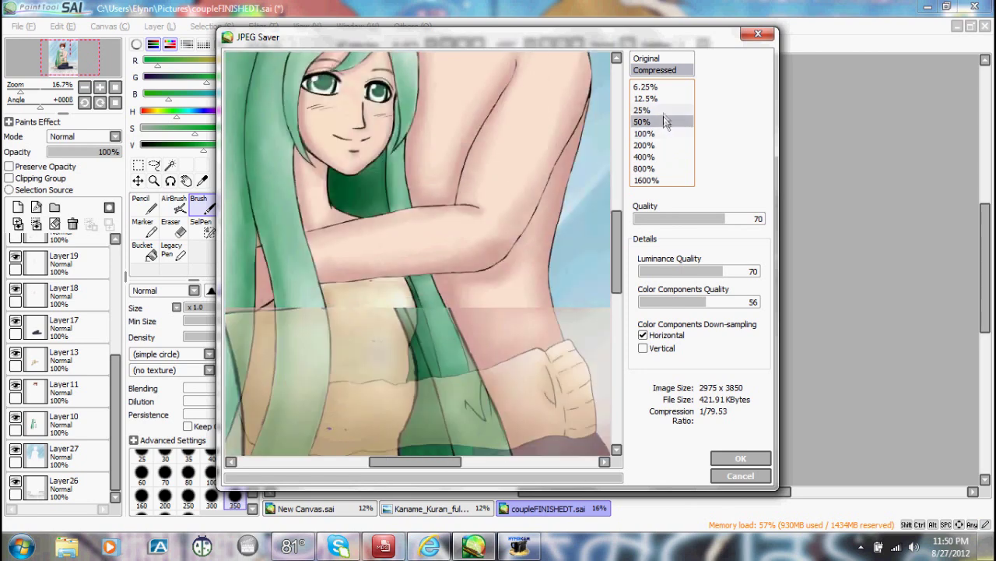
pyautogui.click(666, 110)
pyautogui.click(666, 99)
pyautogui.click(667, 88)
pyautogui.click(665, 98)
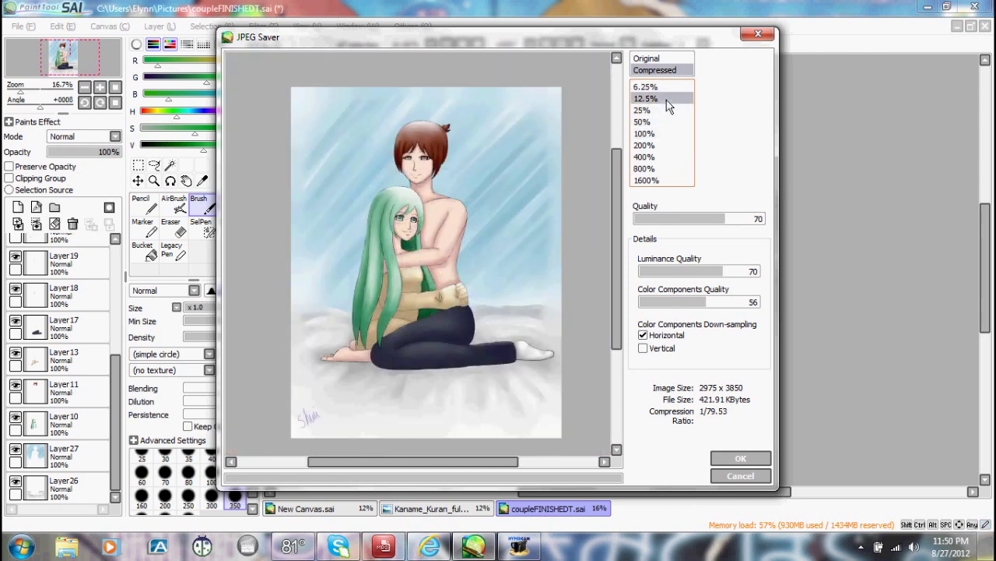
pyautogui.click(741, 459)
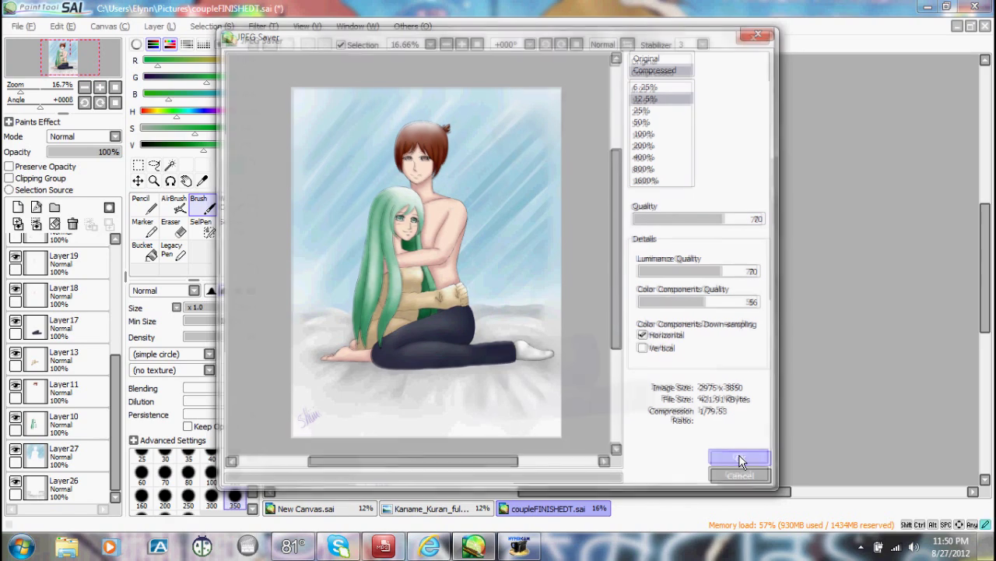
# Open the saved coupleFINISHEDTg JPEG from the Pictures library in Windows Explorer to check it, and close the viewer and folder.
pyautogui.click(66, 547)
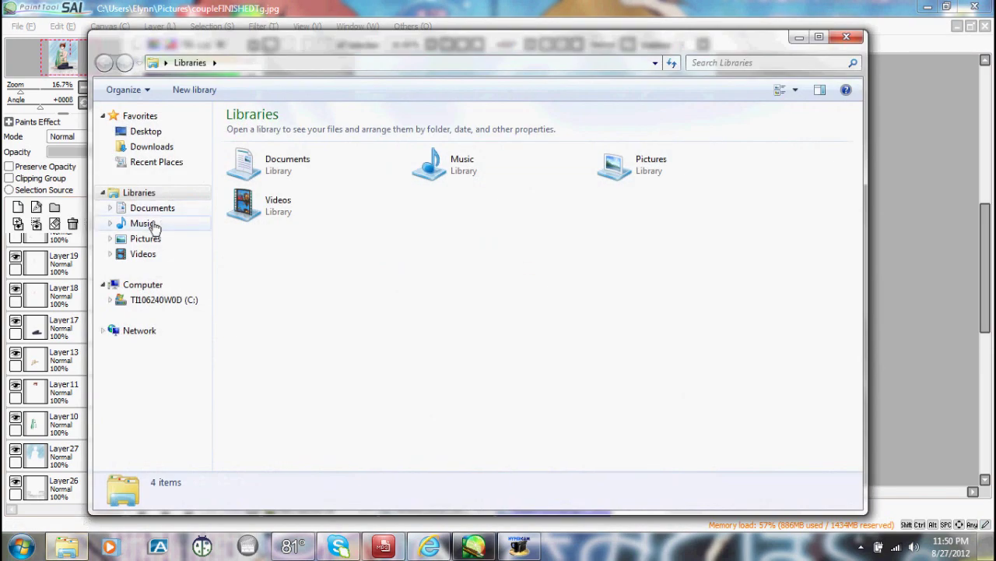
pyautogui.click(155, 224)
pyautogui.click(187, 238)
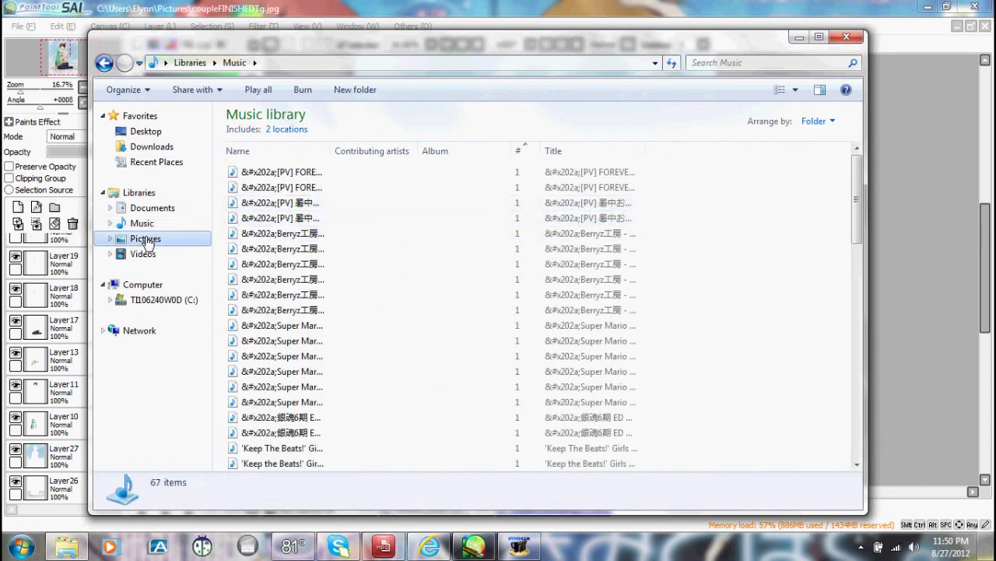
pyautogui.doubleClick(340, 204)
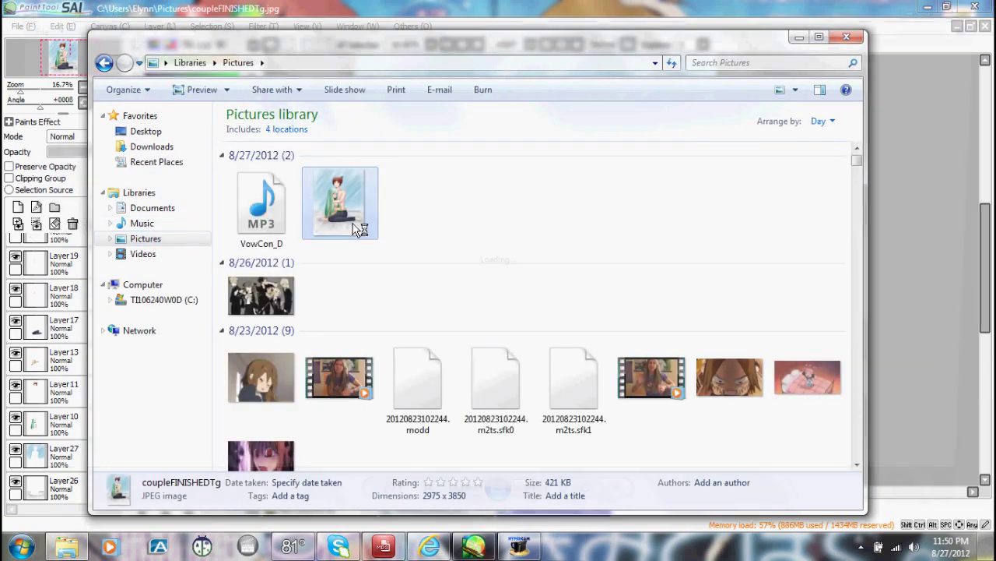
pyautogui.click(975, 8)
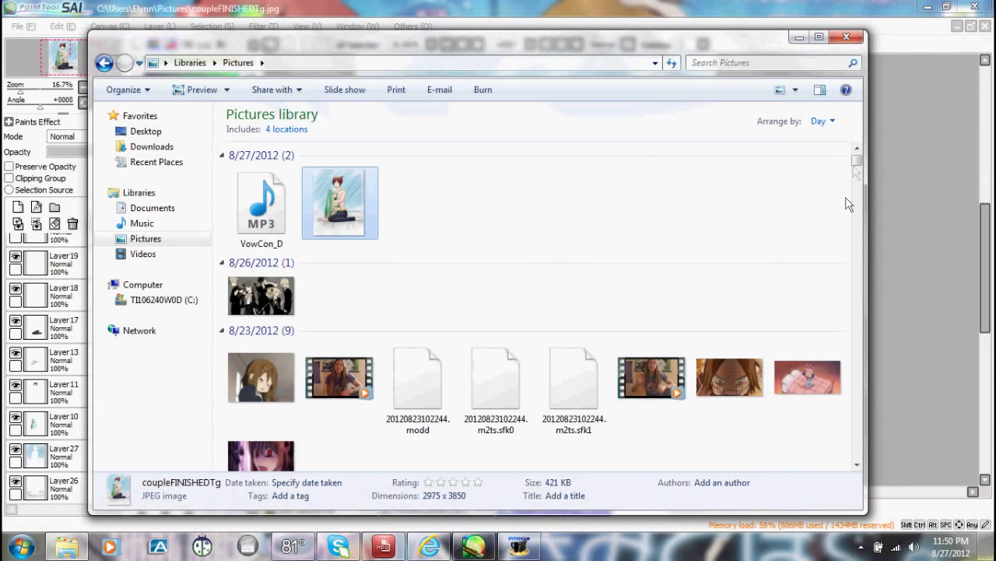
pyautogui.click(846, 37)
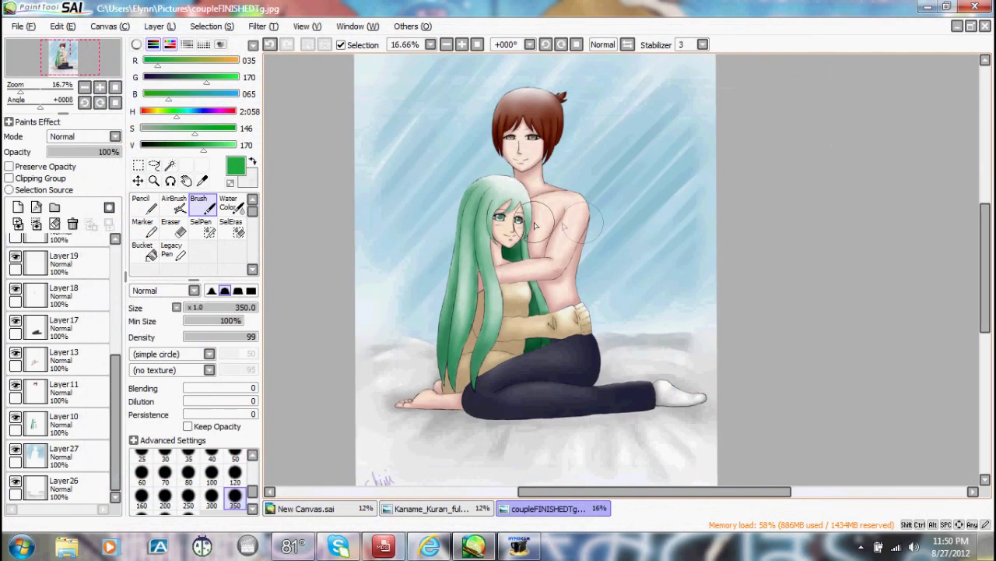
pyautogui.scroll(-3, 787, 216)
pyautogui.scroll(4, 787, 216)
pyautogui.scroll(-4, 739, 231)
pyautogui.scroll(5, 742, 232)
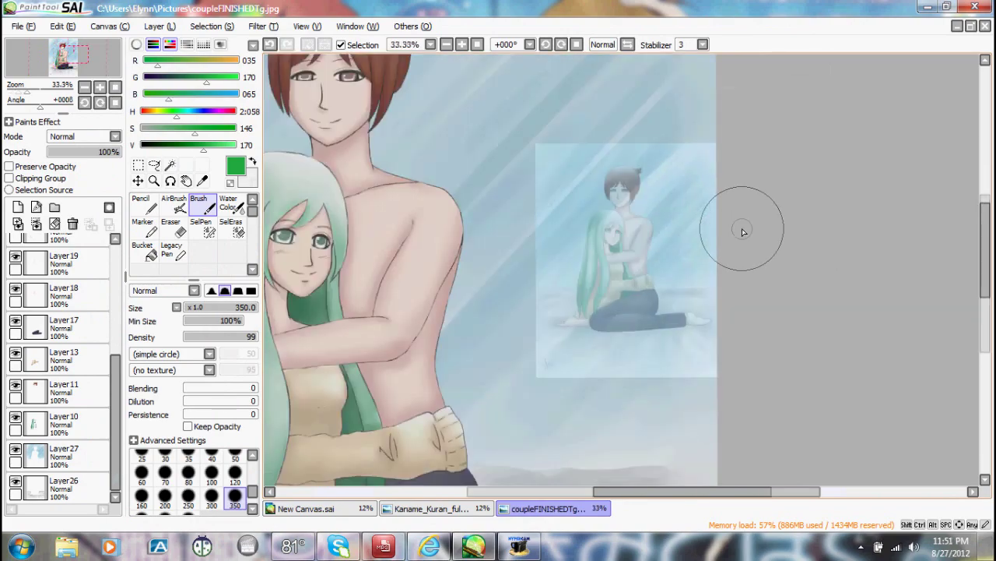
pyautogui.scroll(-2, 743, 230)
pyautogui.scroll(1, 742, 225)
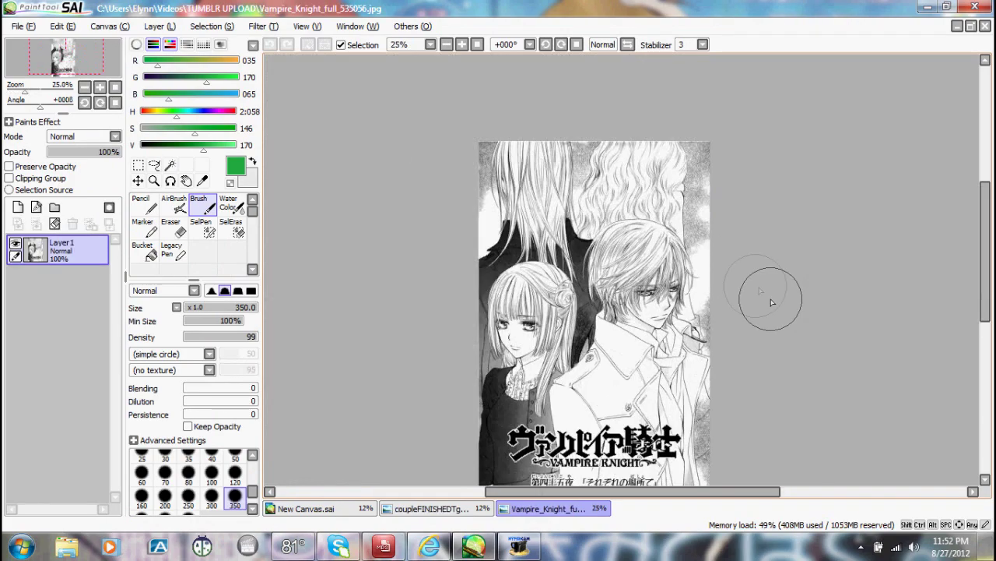
# Make a rectangular selection around the light-haired man's head and collar in Vampire_Knight_full_535056.jpg.
pyautogui.scroll(1, 720, 291)
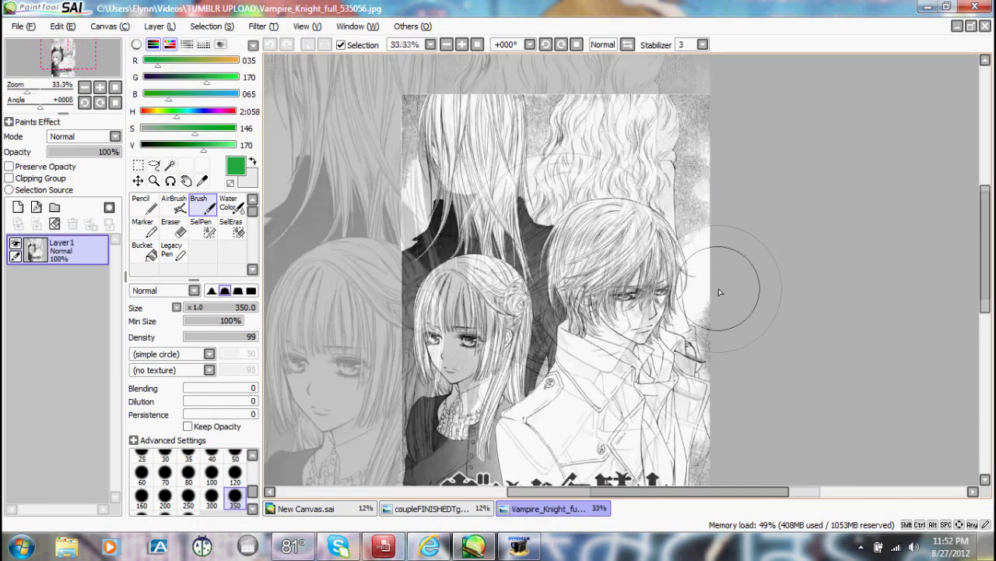
pyautogui.moveTo(987, 215); pyautogui.dragTo(987, 228)
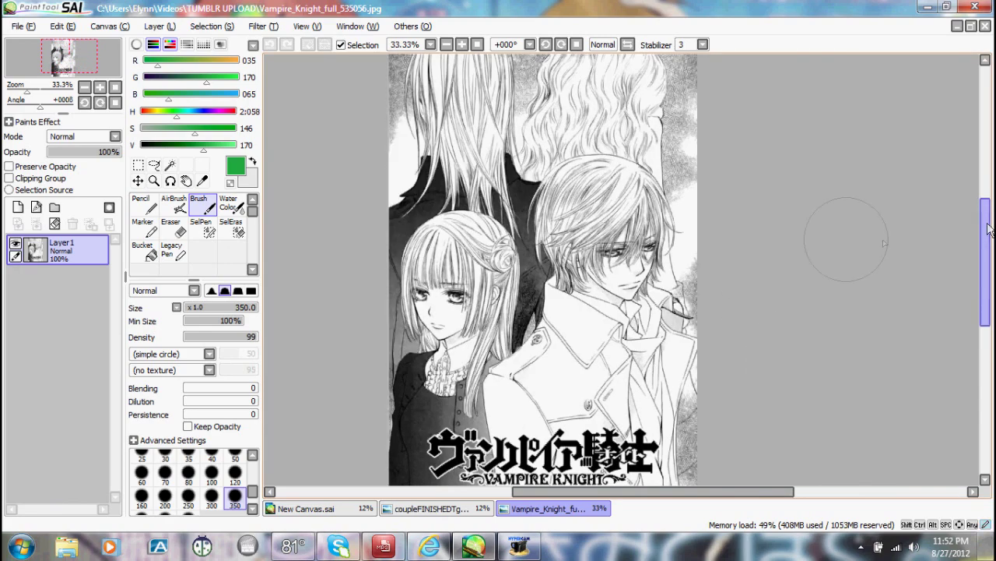
pyautogui.click(170, 165)
pyautogui.click(138, 166)
pyautogui.moveTo(514, 137); pyautogui.dragTo(685, 344)
# Create a new blank canvas for the selected part of the picture.
pyautogui.click(35, 27)
pyautogui.click(35, 40)
pyautogui.click(294, 236)
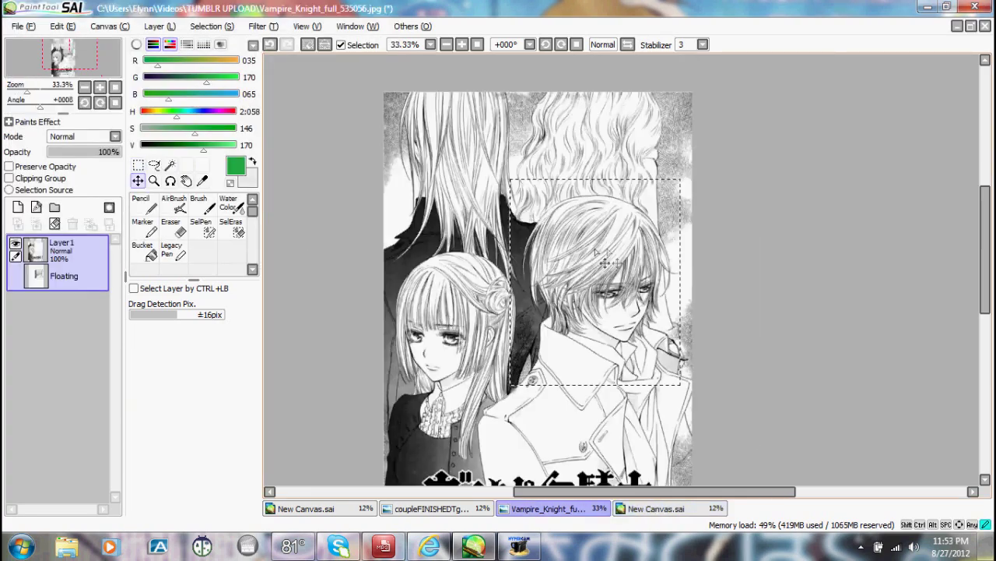
# Cut the selected man's head out of the Vampire Knight picture and paste it onto the new blank canvas.
pyautogui.moveTo(621, 263); pyautogui.dragTo(611, 262)
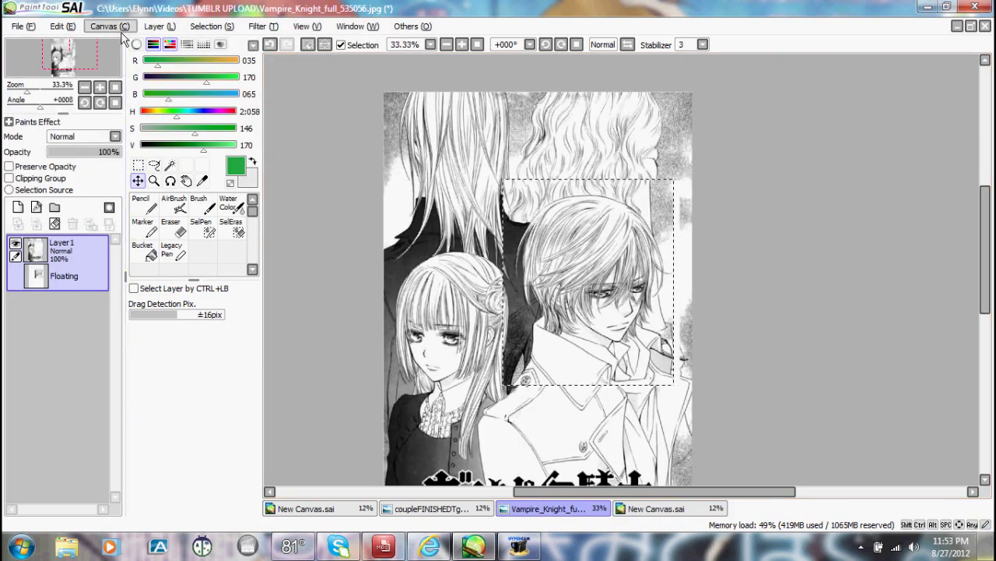
pyautogui.click(62, 26)
pyautogui.click(66, 75)
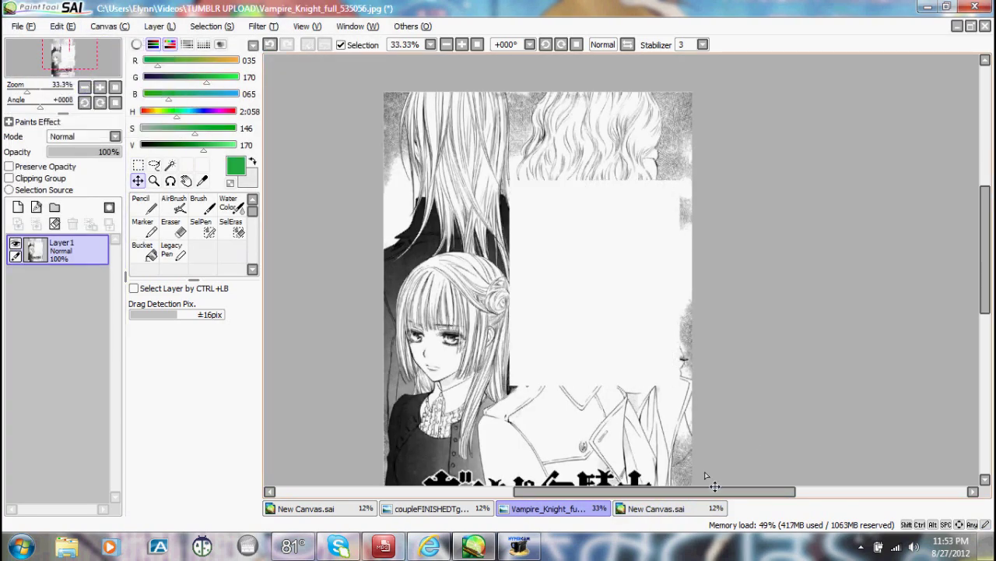
pyautogui.click(657, 508)
pyautogui.click(62, 25)
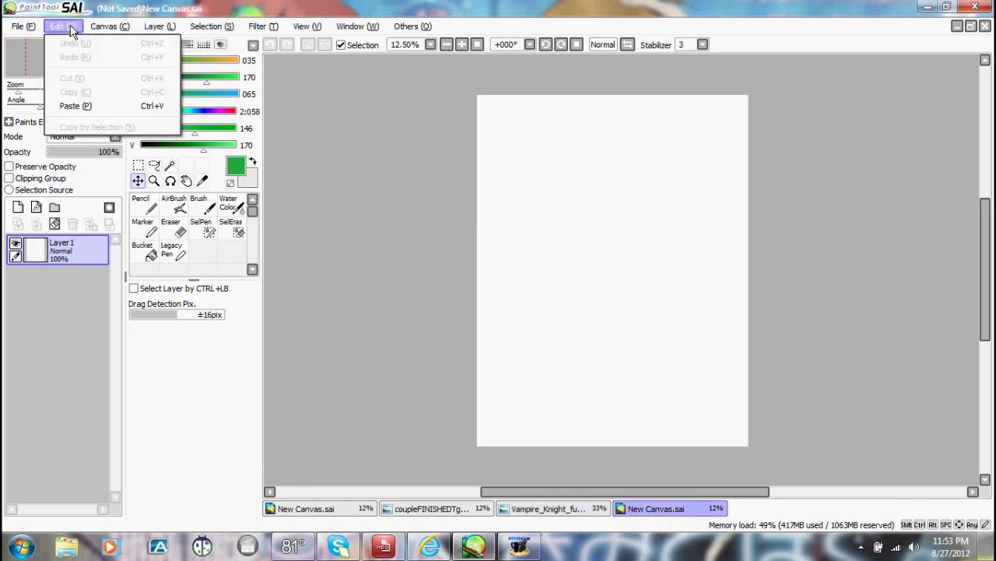
pyautogui.click(77, 105)
# Examine the size and line quality of the pasted head on the canvas at zoom levels between 6.25% and 100%.
pyautogui.scroll(3, 543, 174)
pyautogui.scroll(-4, 577, 182)
pyautogui.scroll(6, 606, 185)
pyautogui.scroll(-4, 591, 196)
pyautogui.scroll(3, 576, 219)
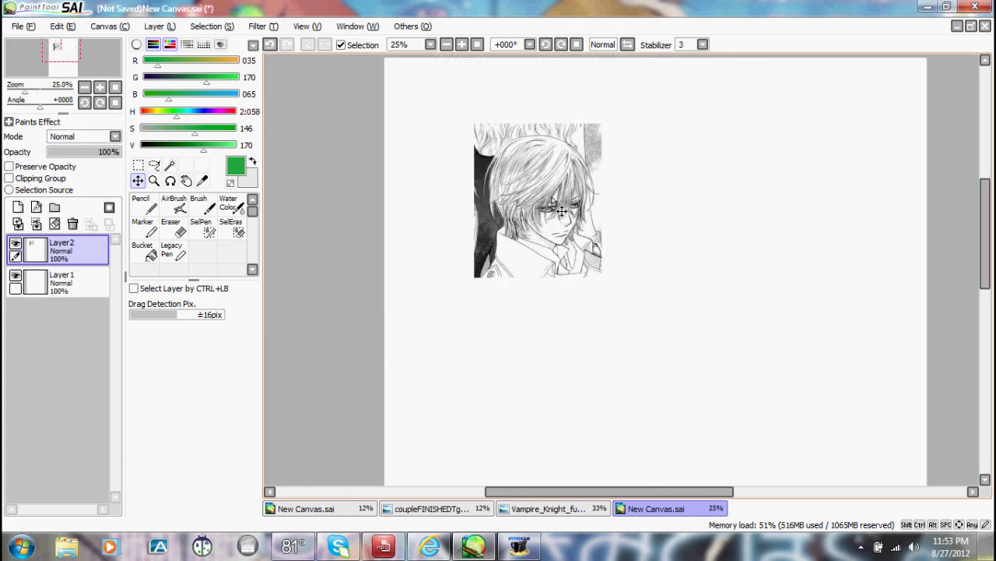
pyautogui.scroll(4, 585, 211)
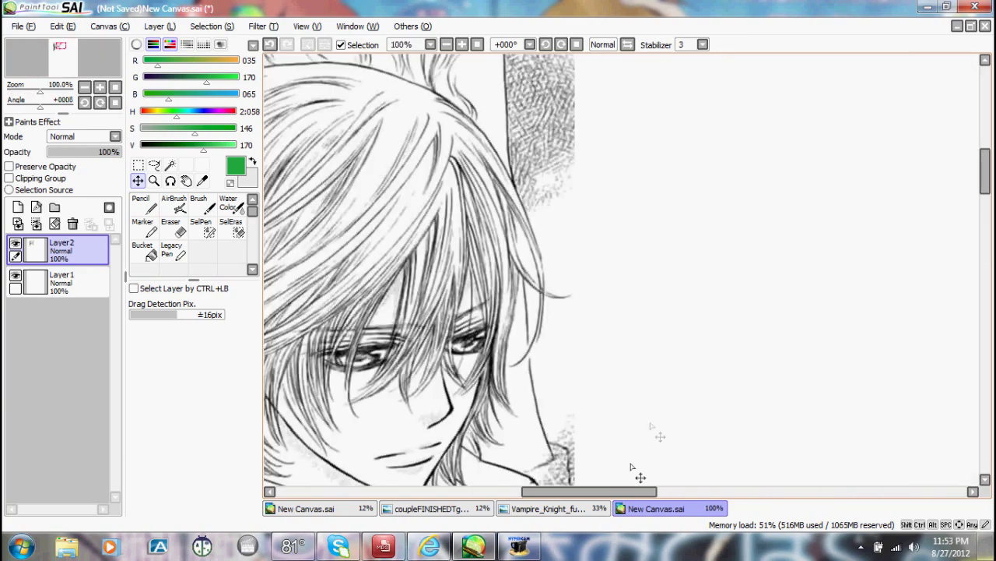
pyautogui.scroll(-4, 594, 350)
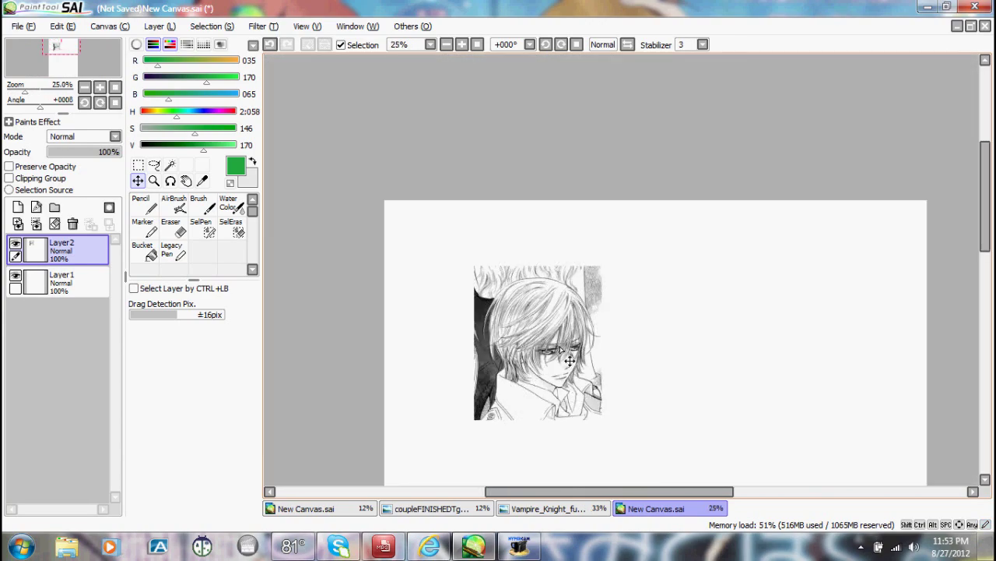
pyautogui.scroll(-3, 863, 263)
pyautogui.scroll(2, 730, 444)
pyautogui.scroll(-2, 742, 438)
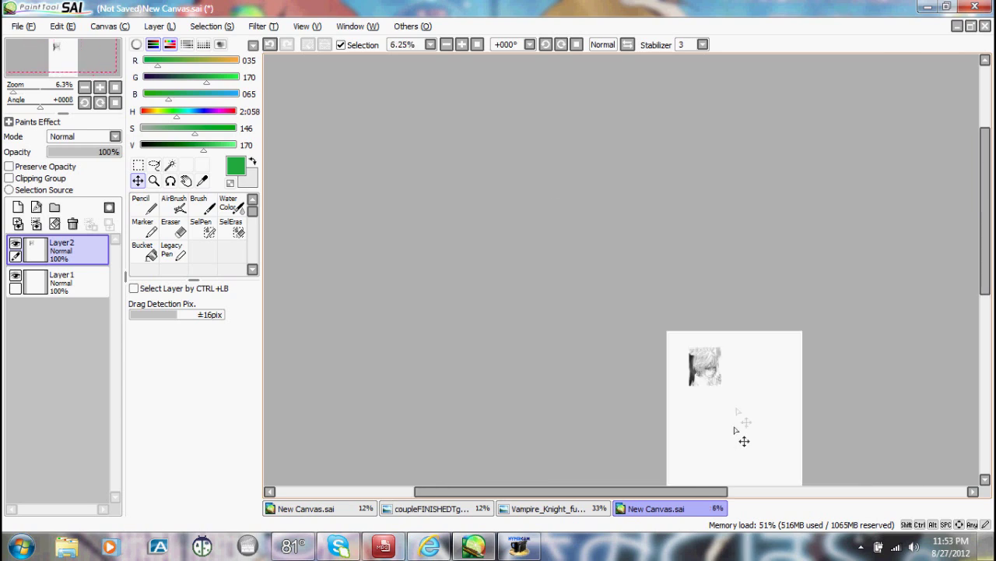
pyautogui.scroll(3, 812, 450)
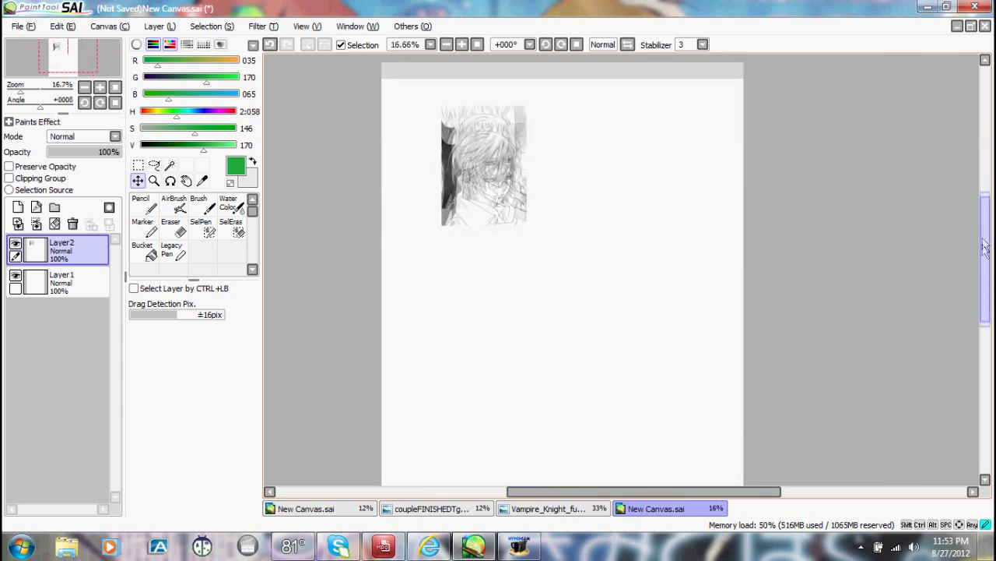
pyautogui.click(158, 27)
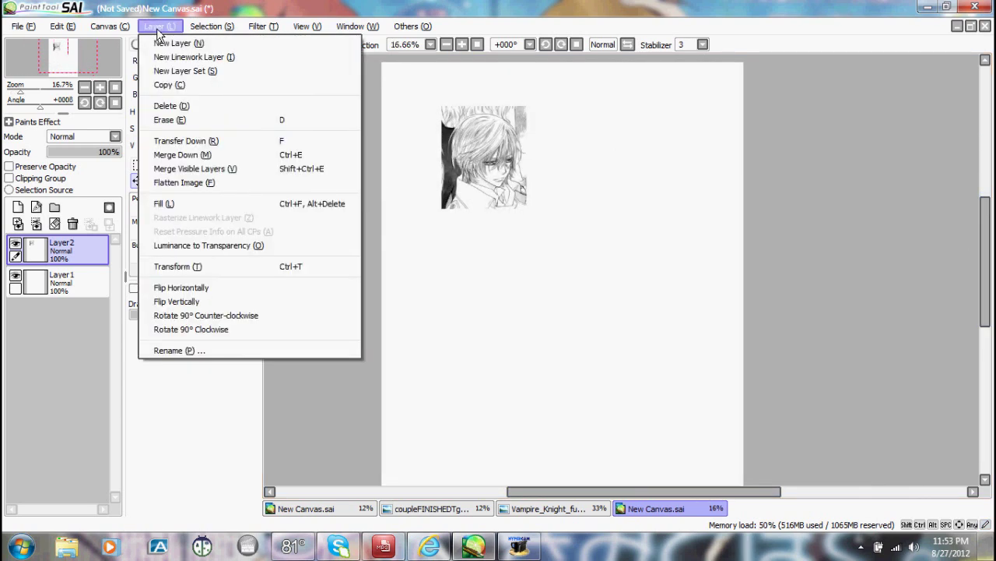
pyautogui.click(67, 261)
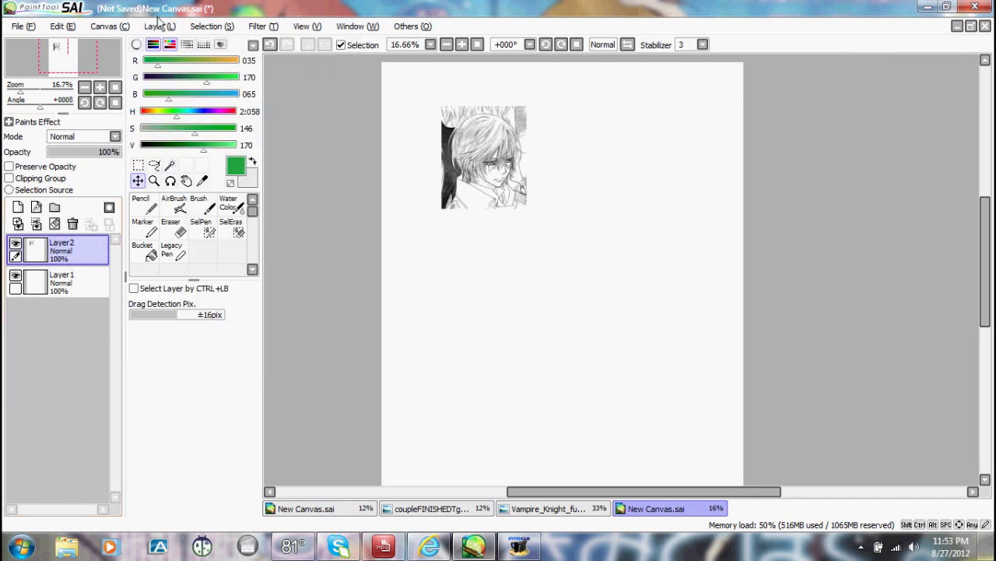
pyautogui.click(160, 27)
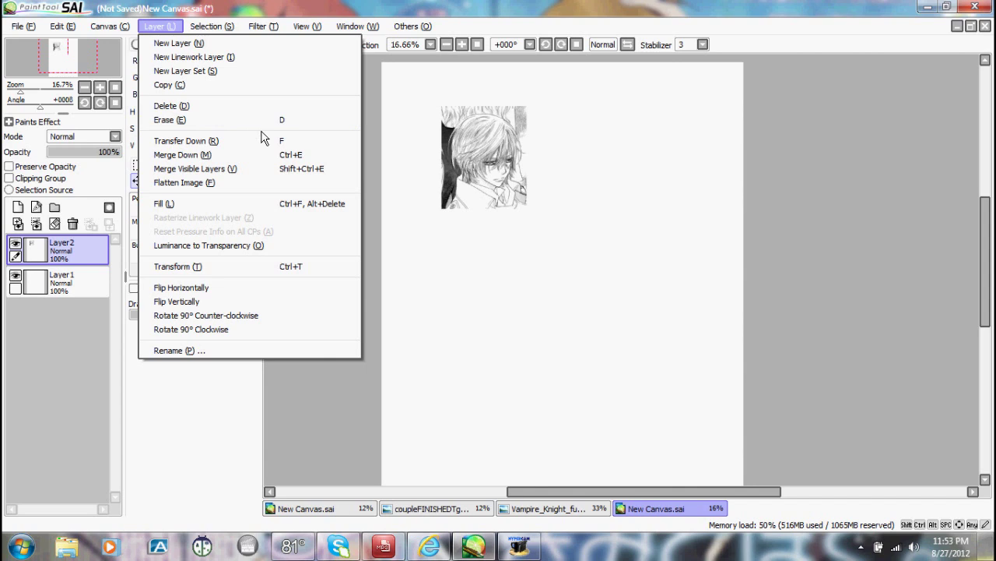
pyautogui.click(230, 268)
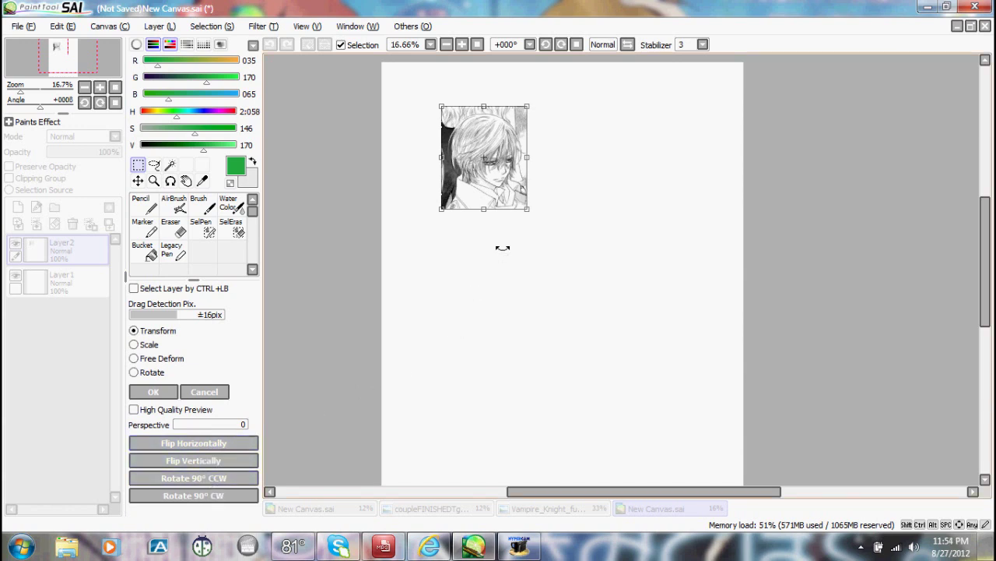
pyautogui.moveTo(527, 209); pyautogui.dragTo(730, 310)
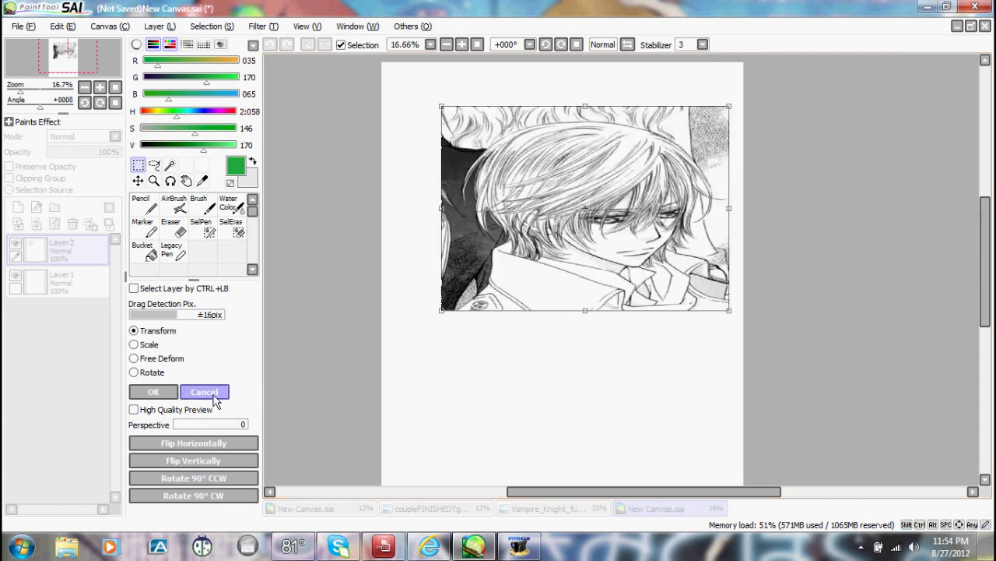
pyautogui.click(204, 392)
# Transform the pasted head on Layer2, enlarging it proportionally and positioning it to fill the whole canvas, and apply the change.
pyautogui.click(160, 26)
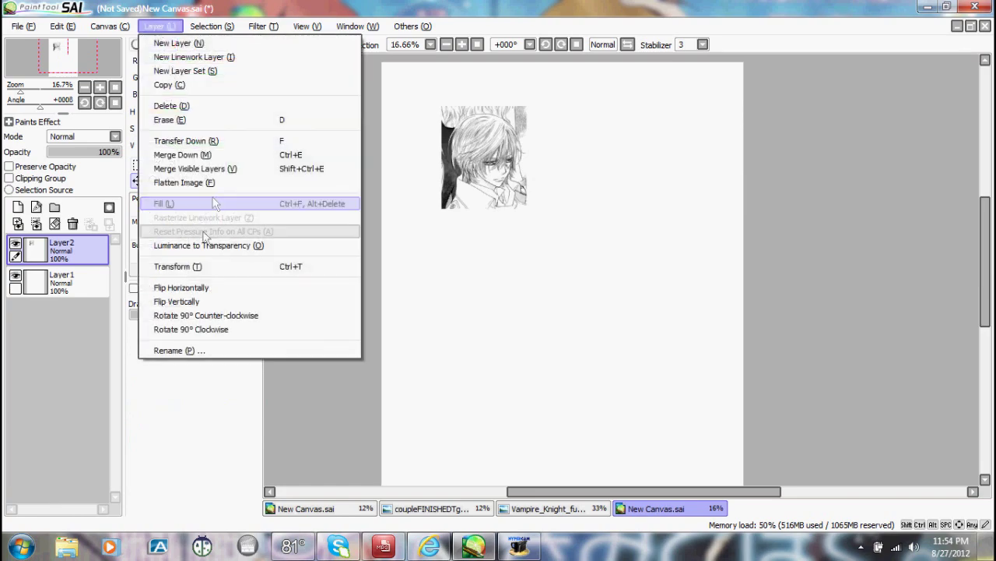
pyautogui.click(288, 266)
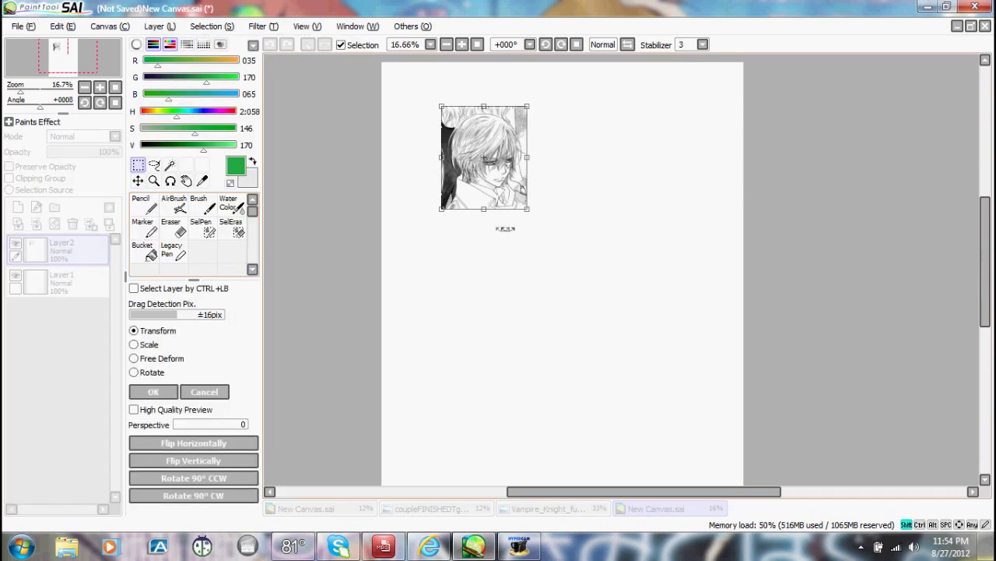
pyautogui.moveTo(529, 211); pyautogui.dragTo(837, 473)
pyautogui.moveTo(699, 401); pyautogui.dragTo(618, 318)
pyautogui.moveTo(710, 447); pyautogui.dragTo(826, 559)
pyautogui.moveTo(700, 411); pyautogui.dragTo(665, 373)
pyautogui.moveTo(986, 264); pyautogui.dragTo(963, 304)
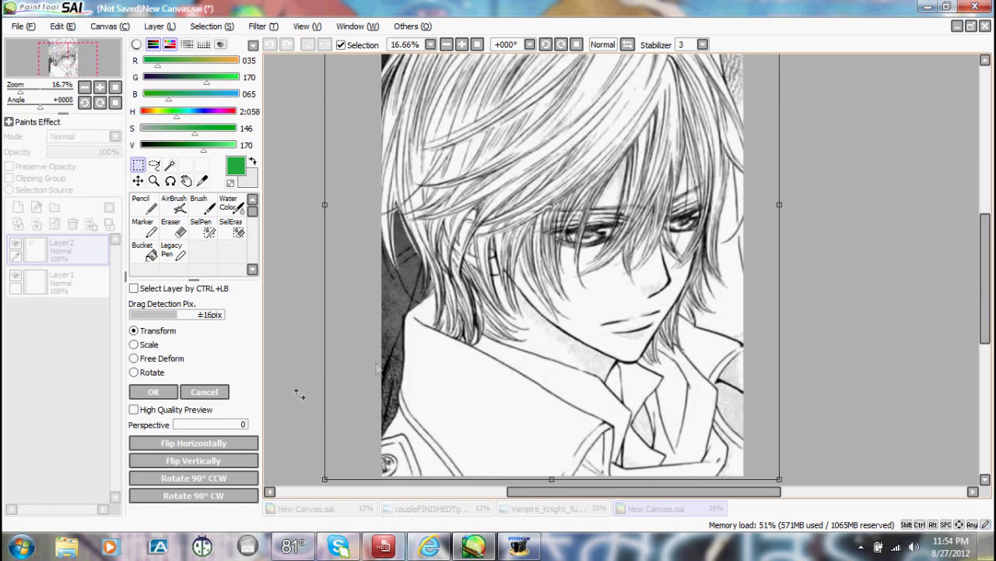
pyautogui.click(157, 395)
# Compare the enlarged head on the new canvas with the Vampire Knight picture it was cut from.
pyautogui.scroll(-4, 743, 234)
pyautogui.scroll(5, 788, 240)
pyautogui.scroll(-2, 783, 241)
pyautogui.moveTo(736, 491); pyautogui.dragTo(760, 492)
pyautogui.click(548, 508)
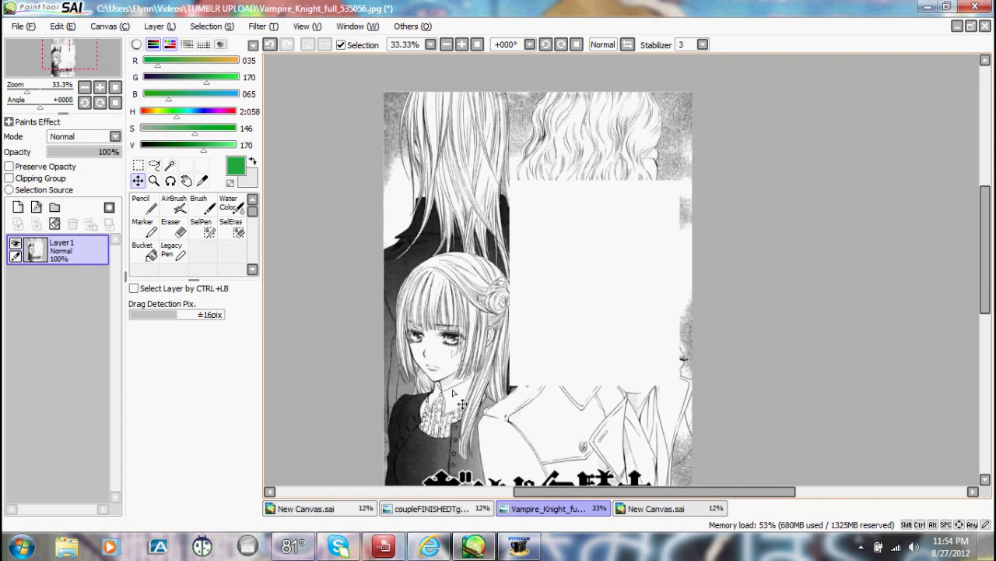
pyautogui.click(668, 508)
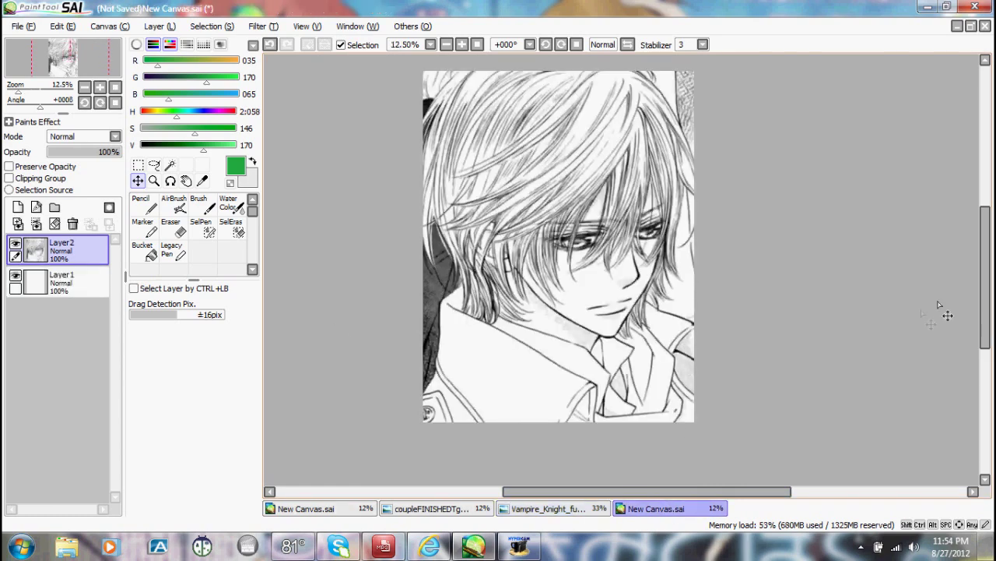
pyautogui.moveTo(987, 282); pyautogui.dragTo(988, 266)
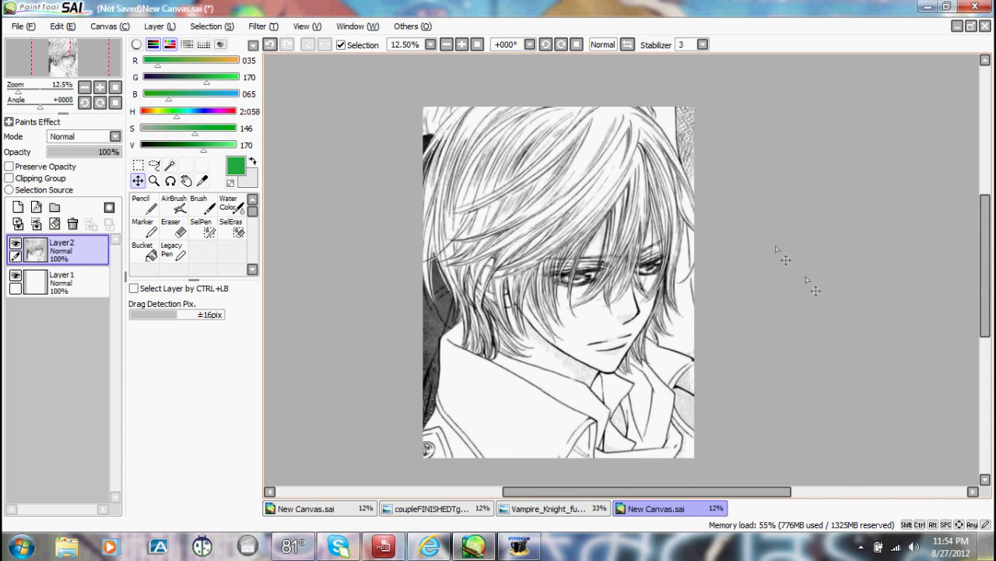
pyautogui.moveTo(646, 492); pyautogui.dragTo(644, 492)
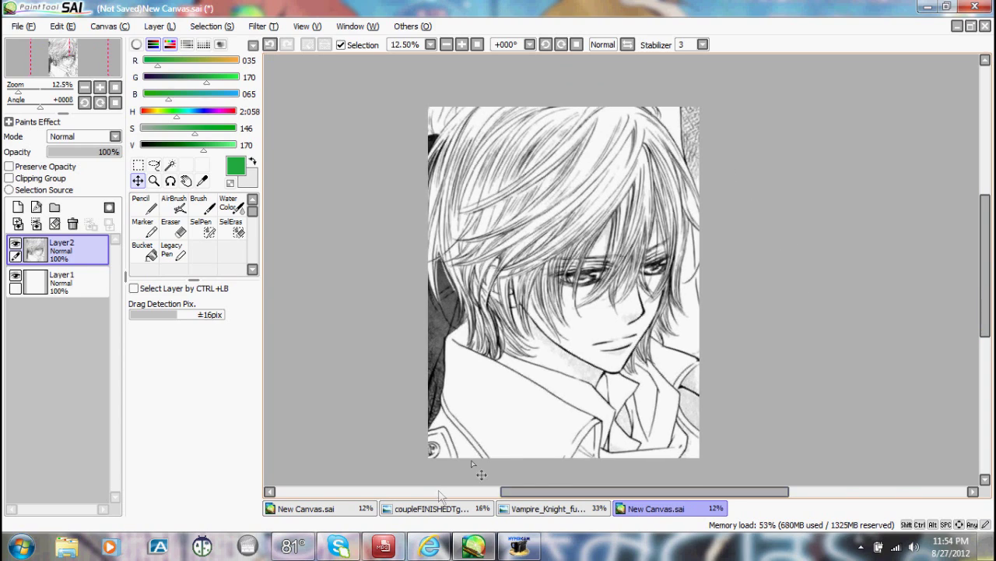
# Look over the couple picture and the enlarged head again, and close the first New Canvas.sai.
pyautogui.click(444, 508)
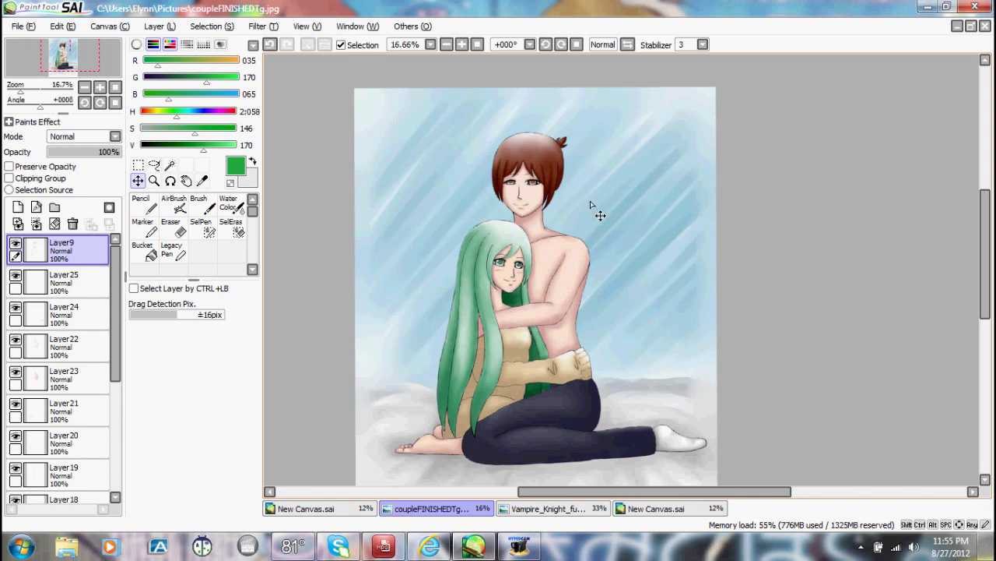
pyautogui.click(668, 508)
pyautogui.click(470, 510)
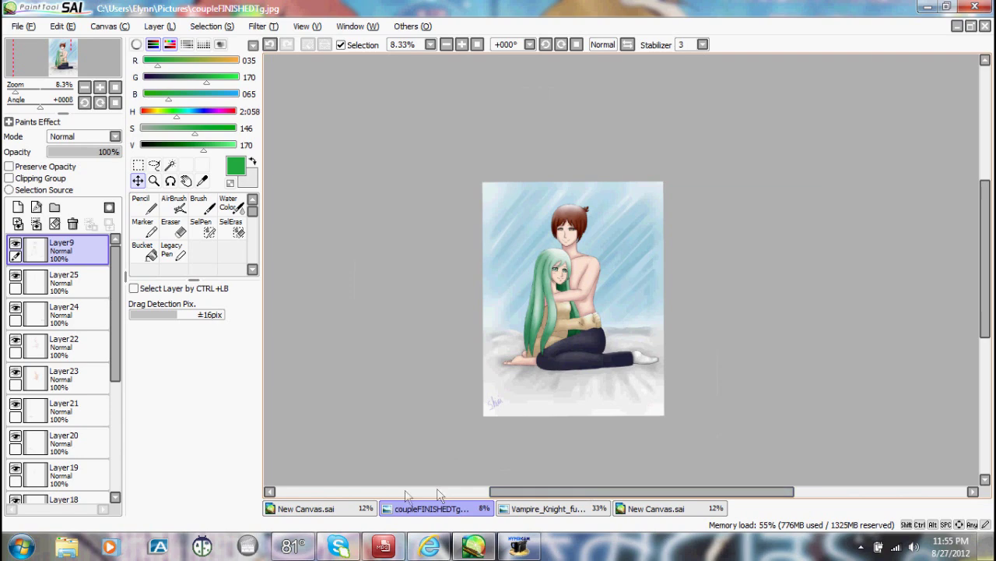
pyautogui.click(361, 512)
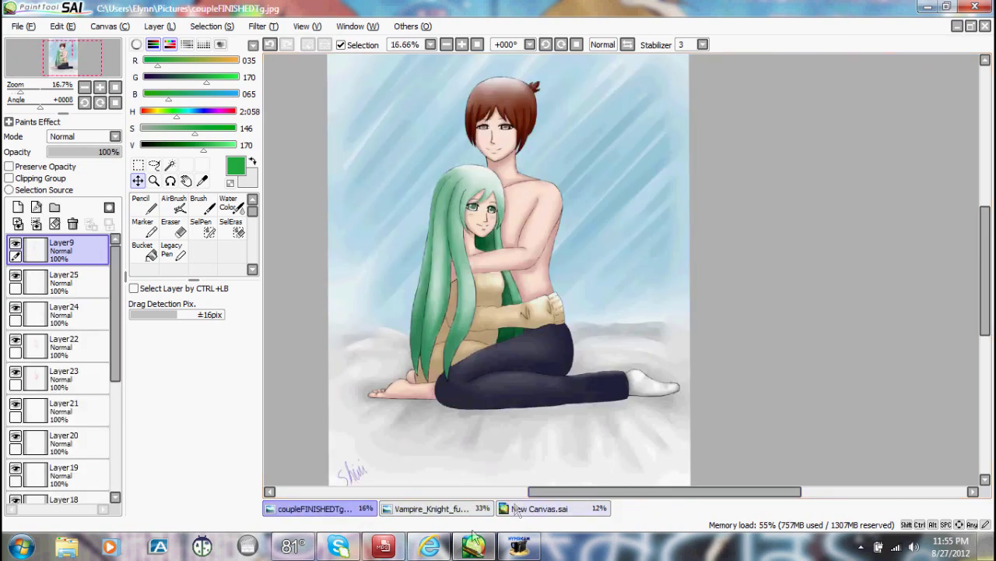
# Switch to Internet Explorer, point out the channel name on the YouTube Yugioh and manga channel page, and return to PaintTool SAI.
pyautogui.click(429, 546)
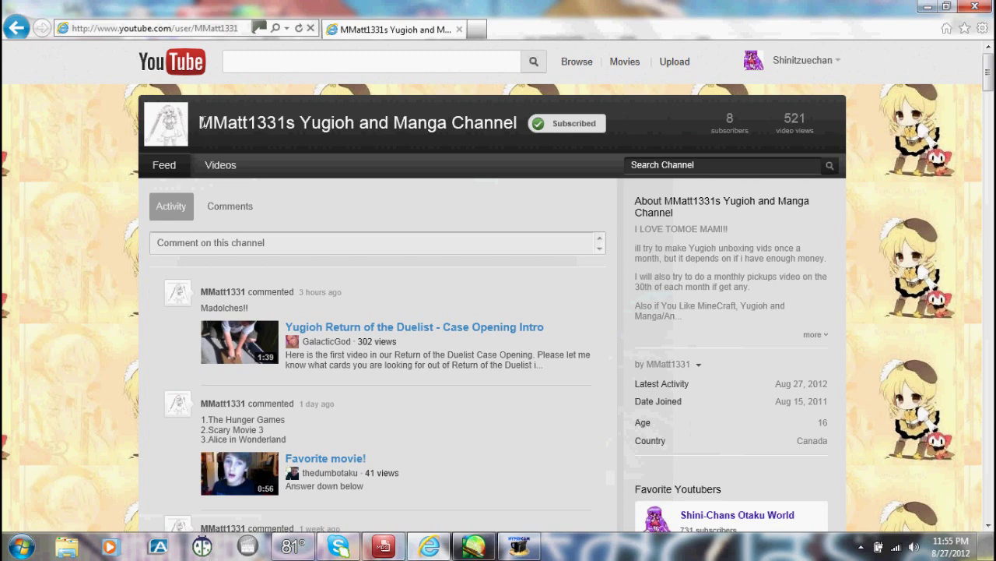
pyautogui.moveTo(200, 123); pyautogui.dragTo(280, 123)
pyautogui.hotkey('alt', 'Tab')
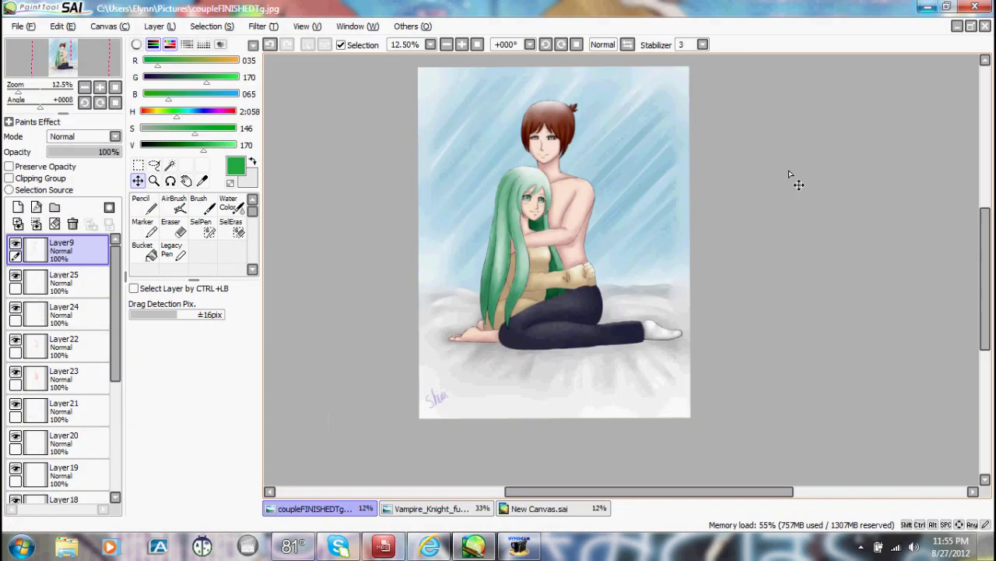